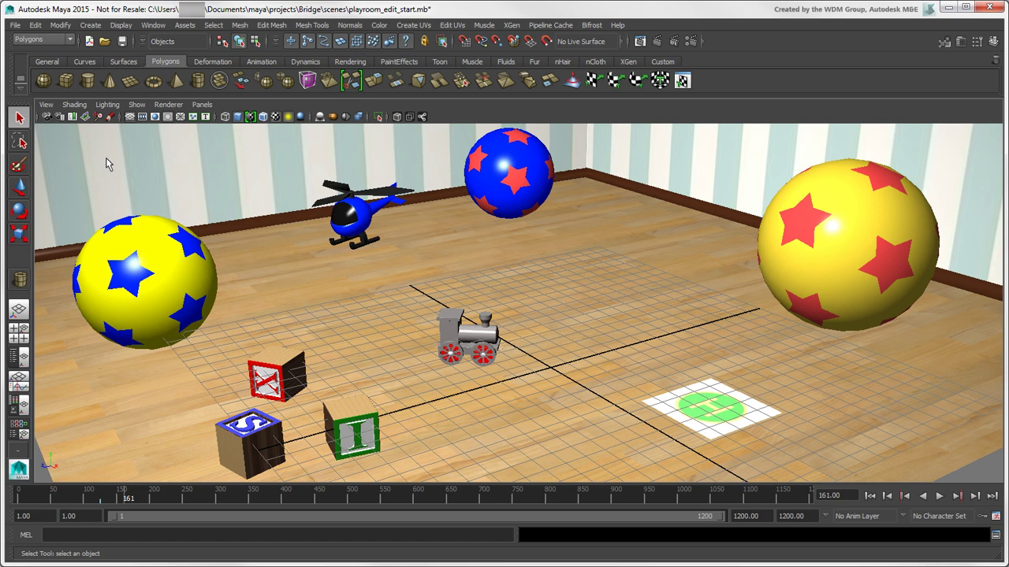
- Draw a tall polygon pipe on the playroom floor behind the toy train
{"action": "left_click", "coordinate": [93, 25]}
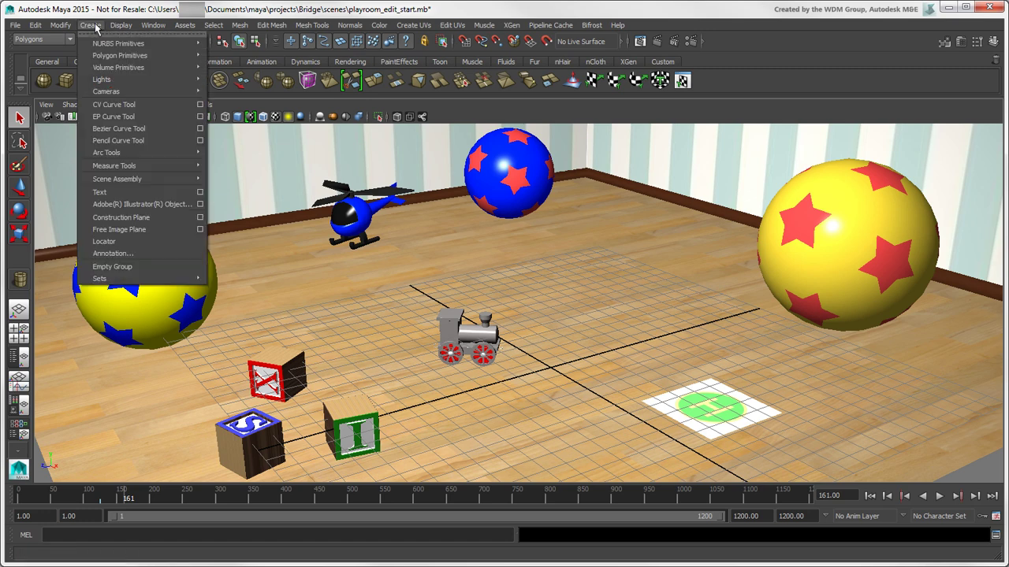
{"action": "mouse_move", "coordinate": [126, 55]}
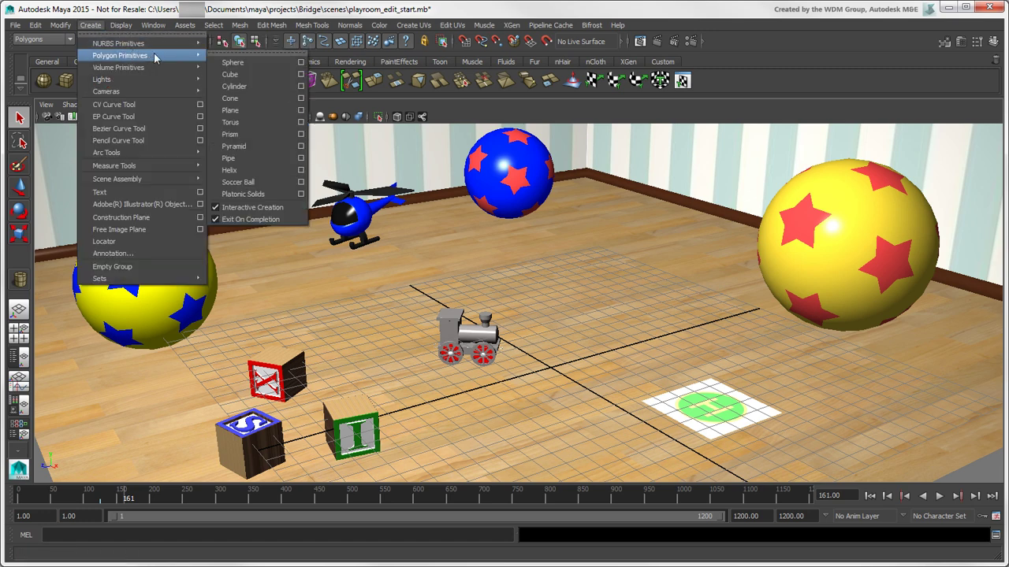
{"action": "left_click", "coordinate": [276, 159]}
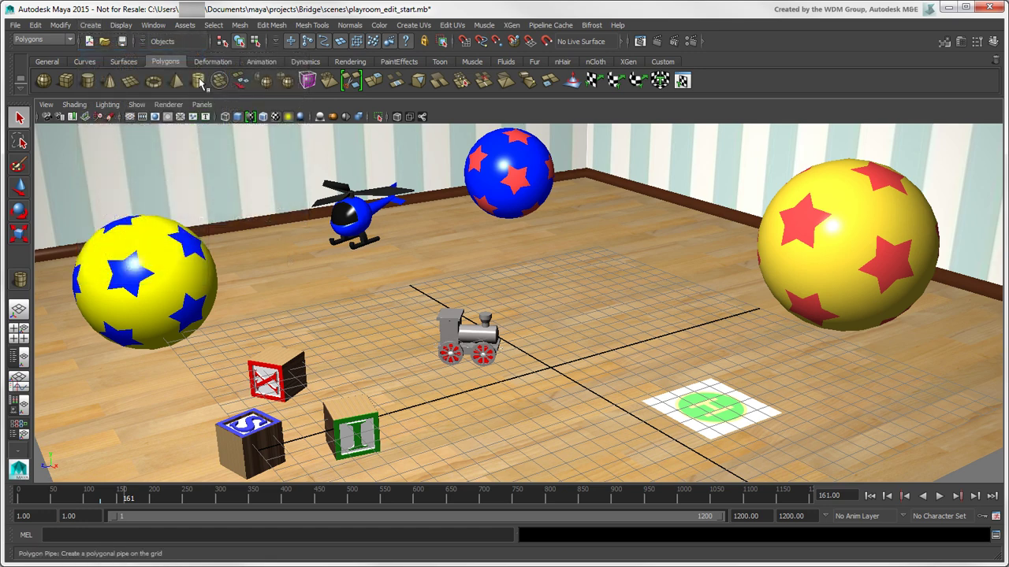
{"action": "left_click", "coordinate": [200, 83]}
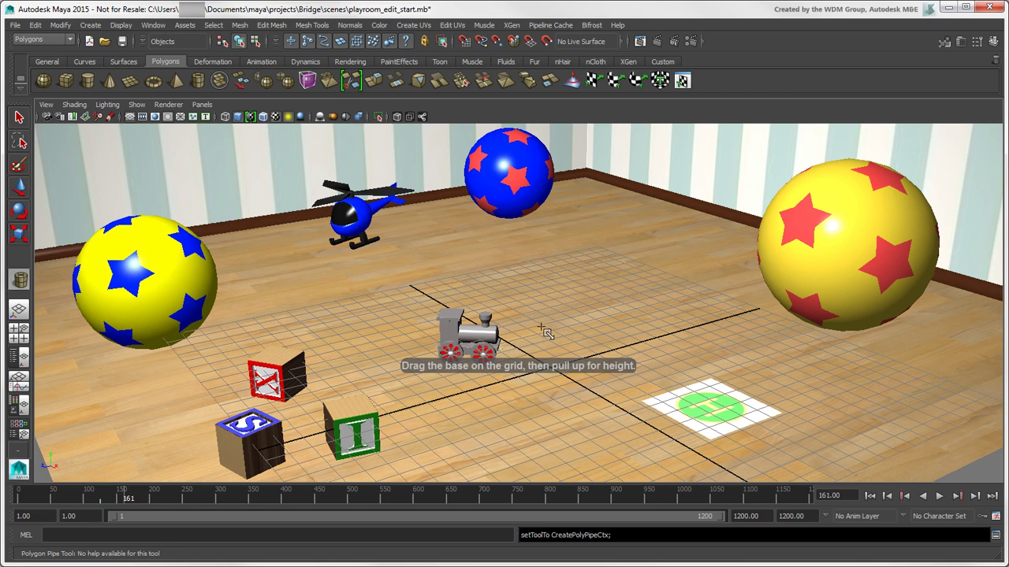
{"action": "mouse_move", "coordinate": [557, 313]}
{"action": "left_mouse_down"}
{"action": "mouse_move", "coordinate": [611, 315]}
{"action": "mouse_move", "coordinate": [597, 288]}
{"action": "mouse_move", "coordinate": [594, 235]}
{"action": "mouse_move", "coordinate": [529, 236]}
{"action": "mouse_move", "coordinate": [540, 239]}
{"action": "left_mouse_up"}
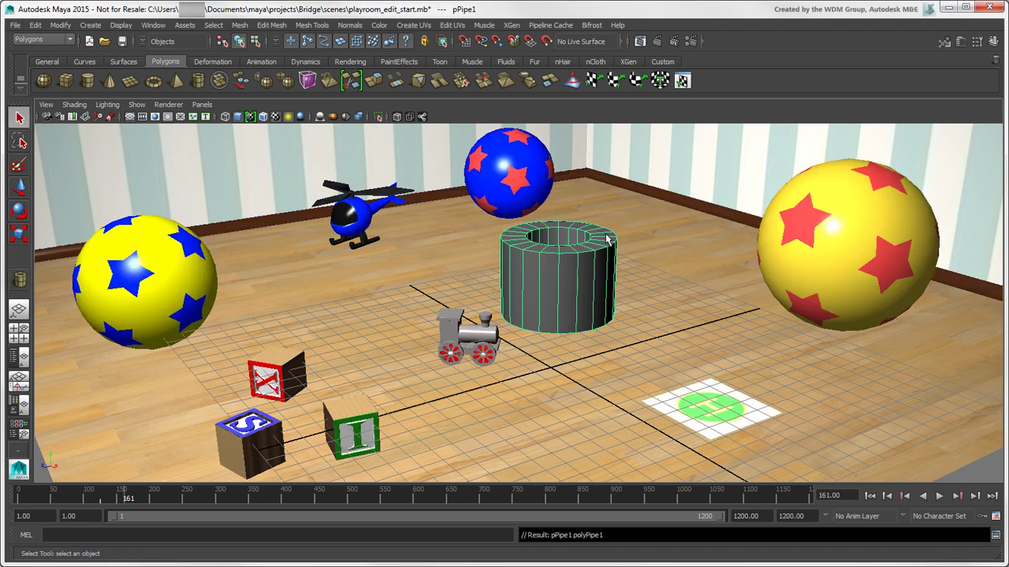
- Turn off Interactive Creation for polygon primitives and create a pipe at the origin
{"action": "left_click", "coordinate": [90, 24]}
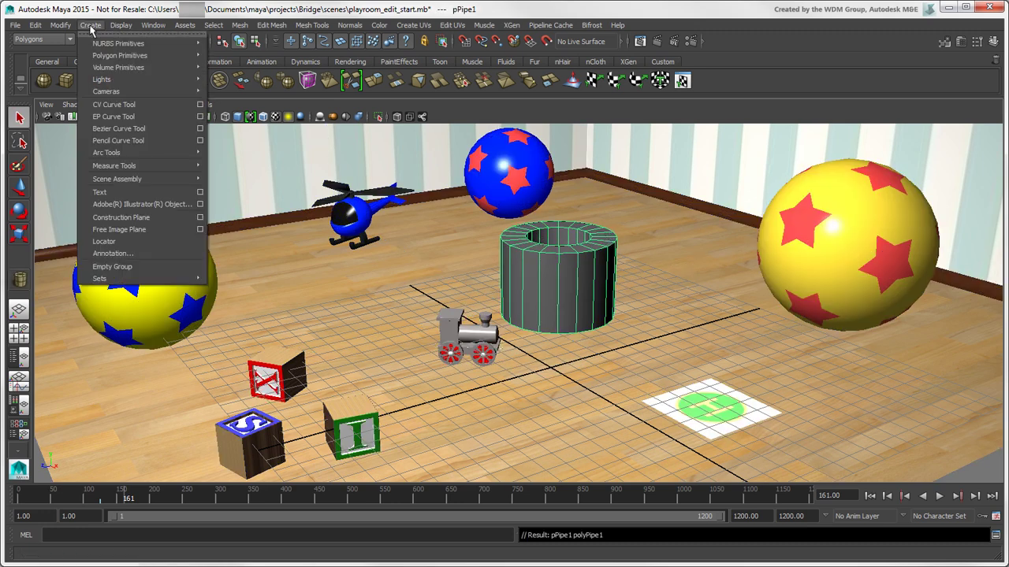
{"action": "mouse_move", "coordinate": [122, 56]}
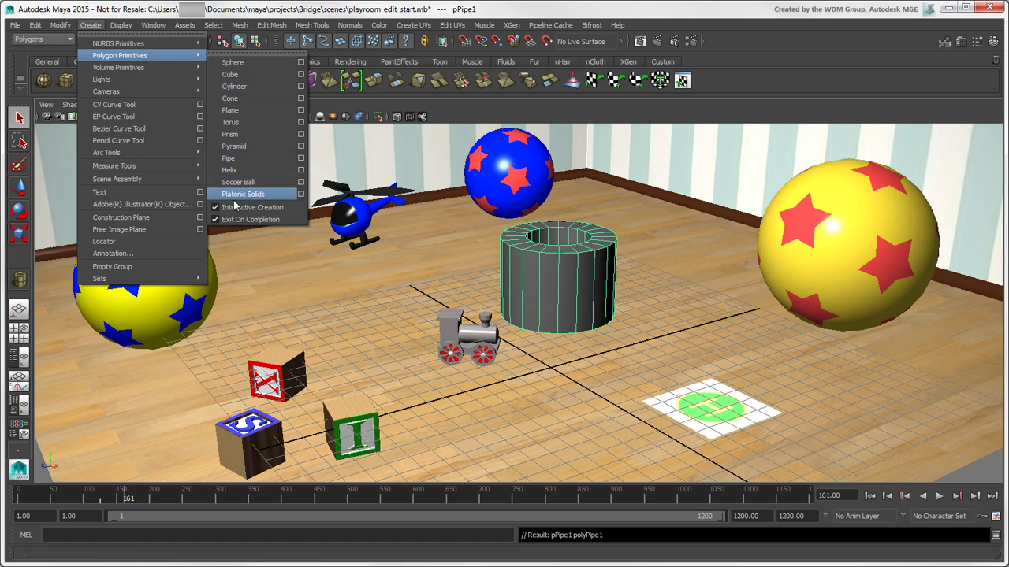
{"action": "left_click", "coordinate": [215, 207]}
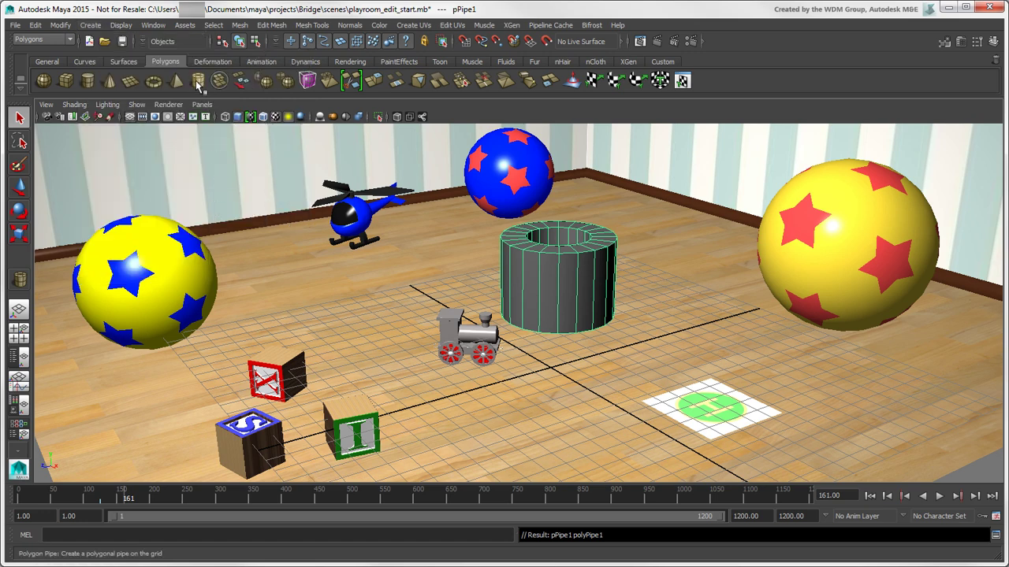
{"action": "left_click", "coordinate": [198, 82]}
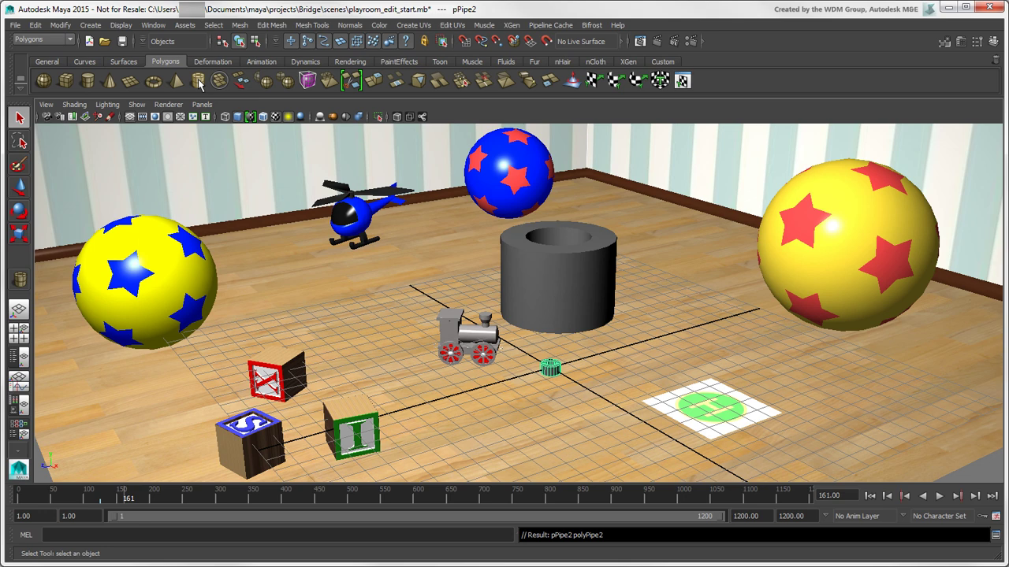
- Create a pipe from its option box with radius 3, height 4 and thickness 1
{"action": "left_click", "coordinate": [90, 25]}
{"action": "mouse_move", "coordinate": [131, 57]}
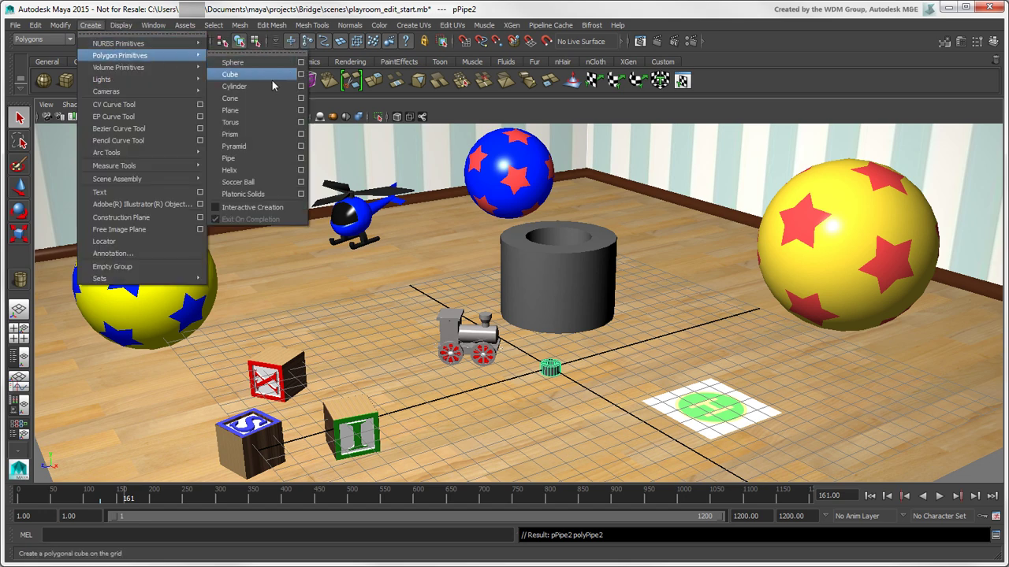
{"action": "left_click", "coordinate": [300, 161]}
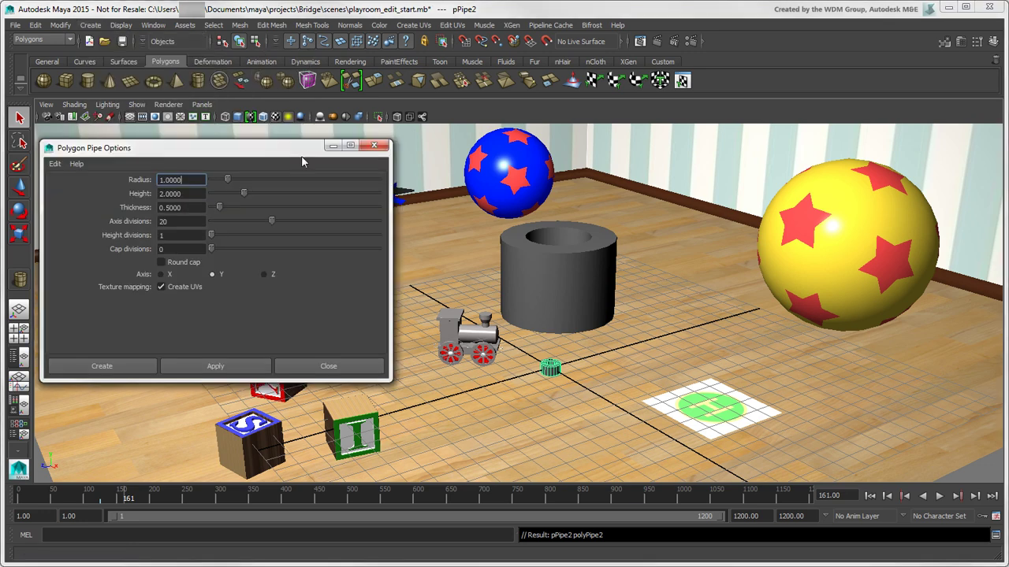
{"action": "left_click_drag", "start_coordinate": [160, 180], "coordinate": [158, 207]}
{"action": "type", "text": "3"}
{"action": "type", "text": "4"}
{"action": "type", "text": "1"}
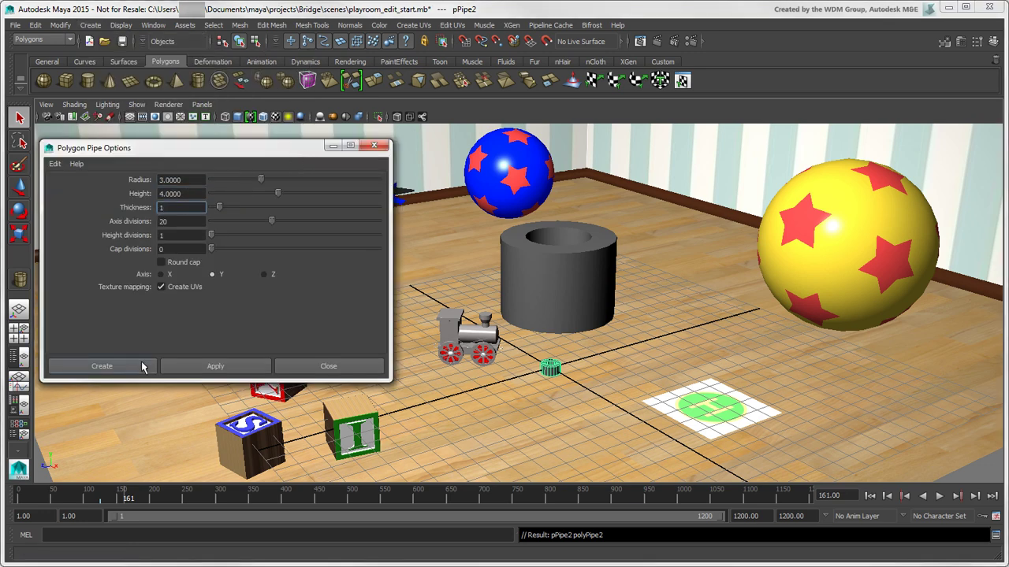
{"action": "left_click", "coordinate": [142, 366]}
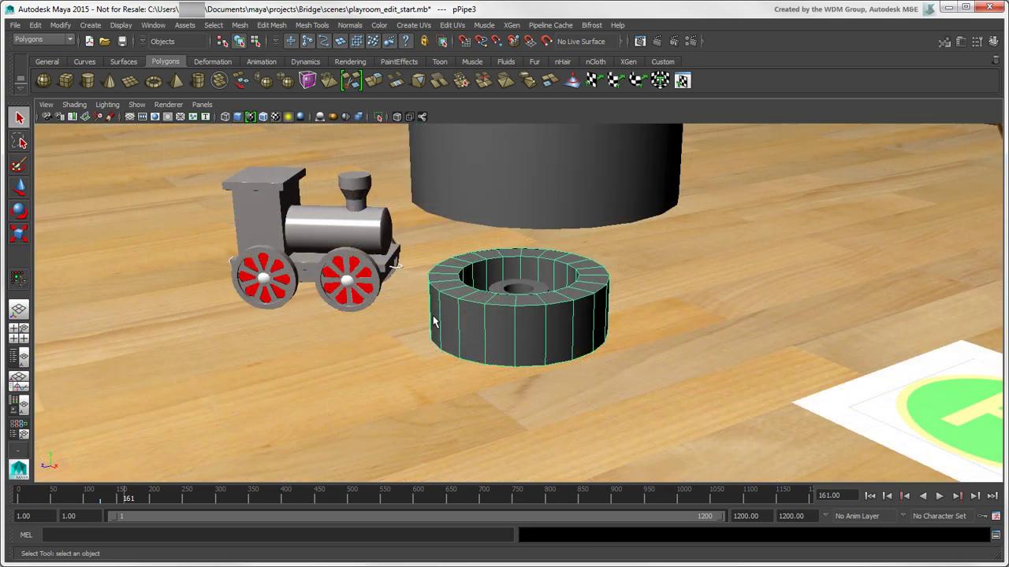
- Extrude four outer side faces of the pipe outward with the Extrude Tool
{"action": "left_click", "coordinate": [306, 26]}
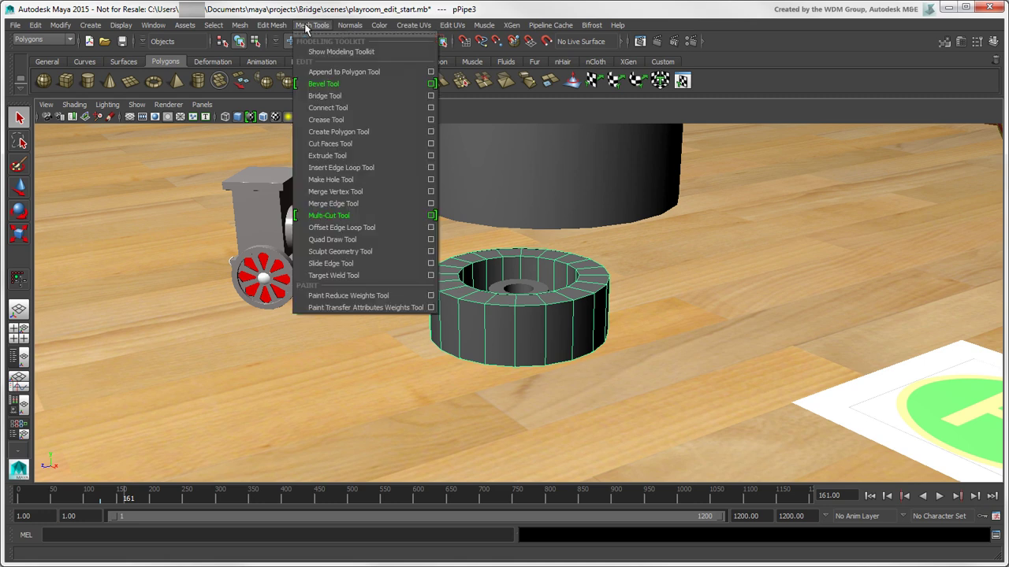
{"action": "left_click", "coordinate": [374, 155]}
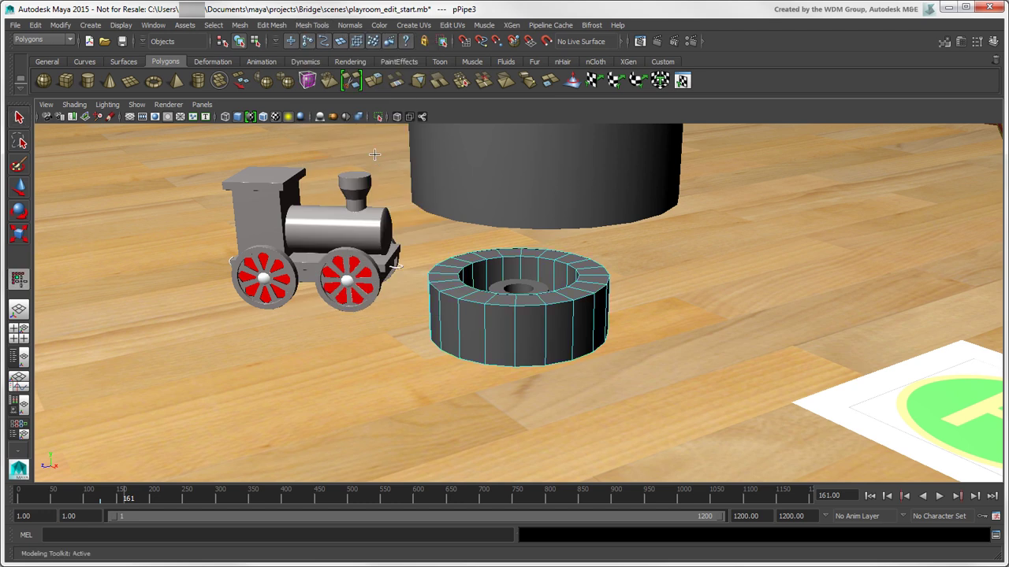
{"action": "left_click", "coordinate": [499, 335]}
{"action": "left_click_drag", "start_coordinate": [499, 335], "coordinate": [509, 335]}
{"action": "left_click", "coordinate": [566, 344]}
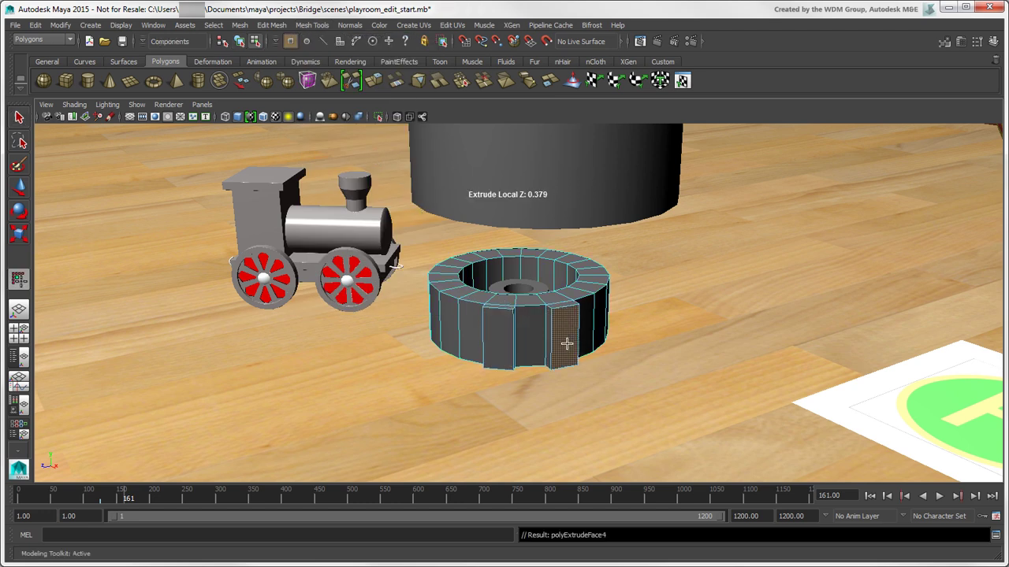
{"action": "left_click", "coordinate": [599, 319]}
{"action": "left_click_drag", "start_coordinate": [599, 319], "coordinate": [604, 317]}
{"action": "left_click", "coordinate": [448, 325]}
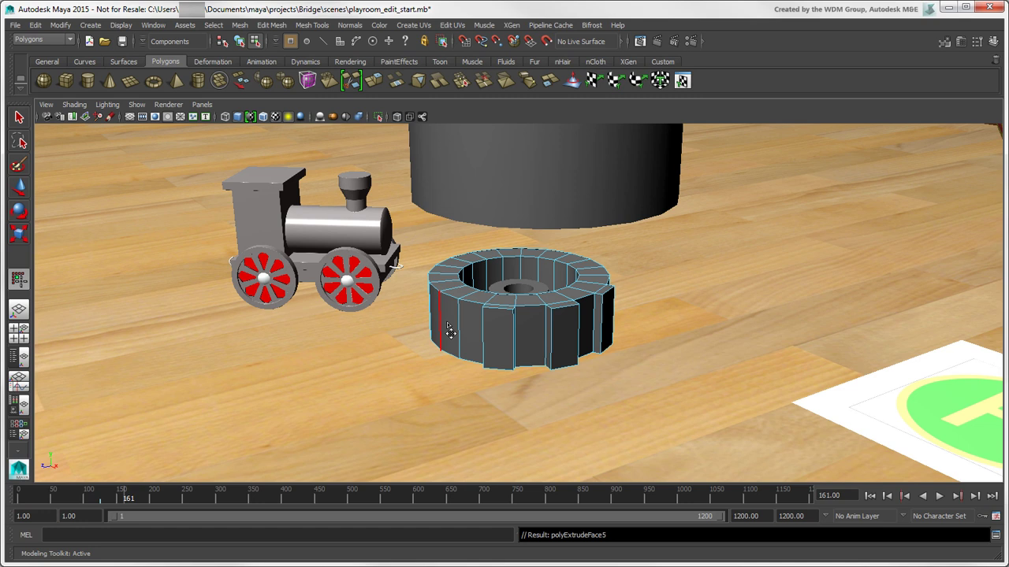
{"action": "left_click_drag", "start_coordinate": [446, 320], "coordinate": [458, 319]}
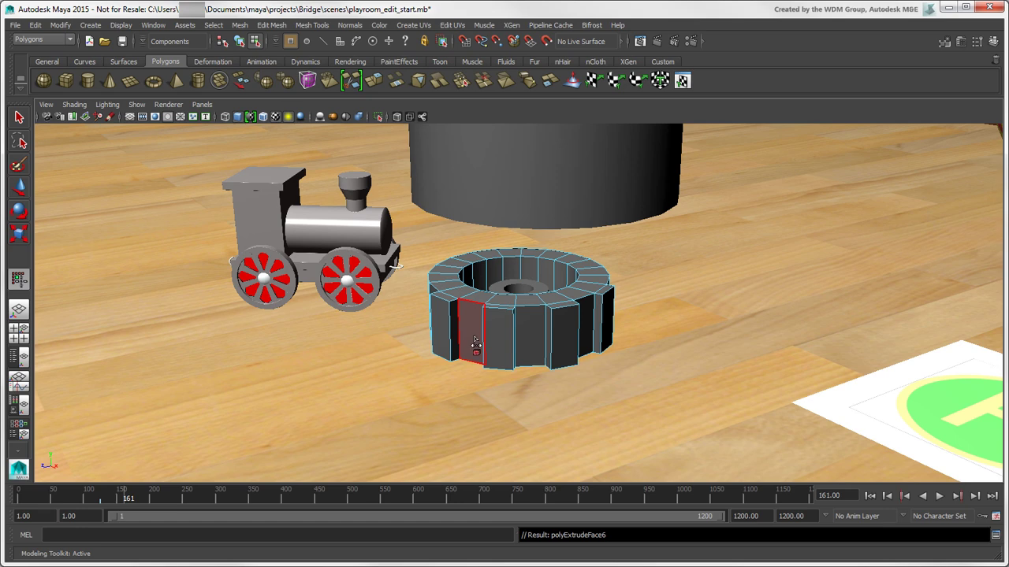
{"action": "scroll", "coordinate": [475, 340], "scroll_direction": "up", "scroll_amount": 5}
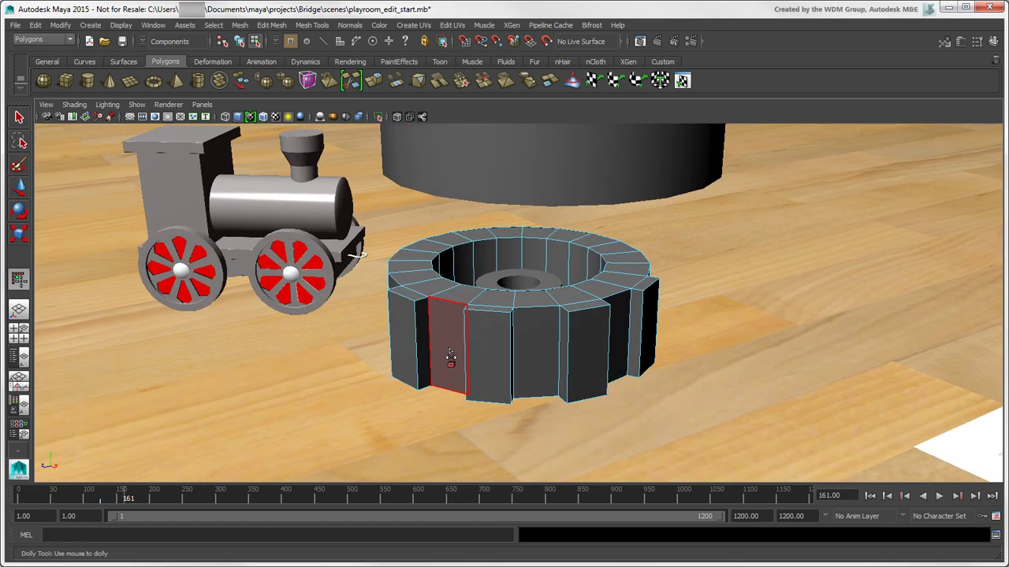
- Bevel the five protruding side faces of the ring with the Bevel Tool
{"action": "left_click", "coordinate": [307, 25]}
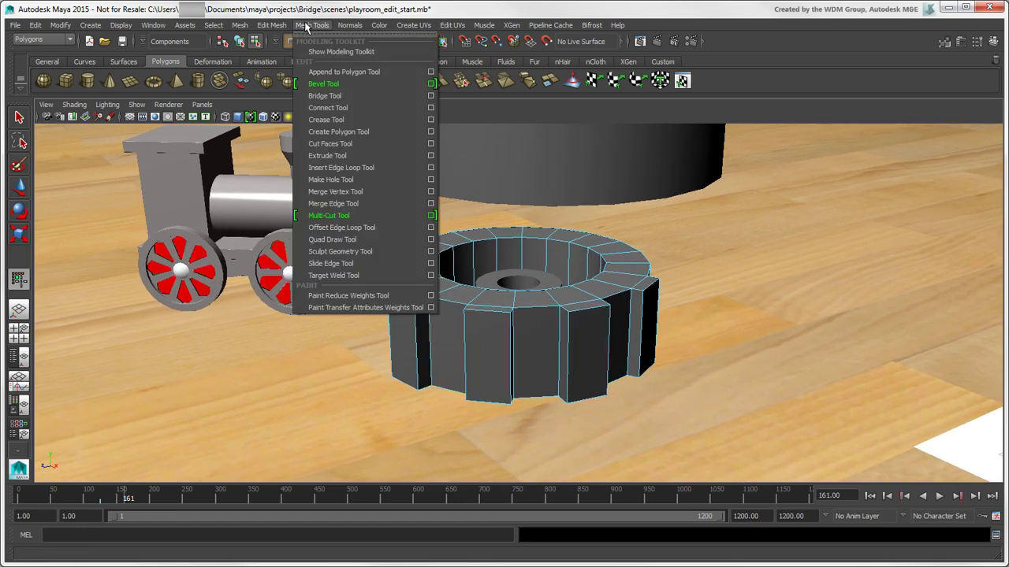
{"action": "left_click", "coordinate": [357, 84]}
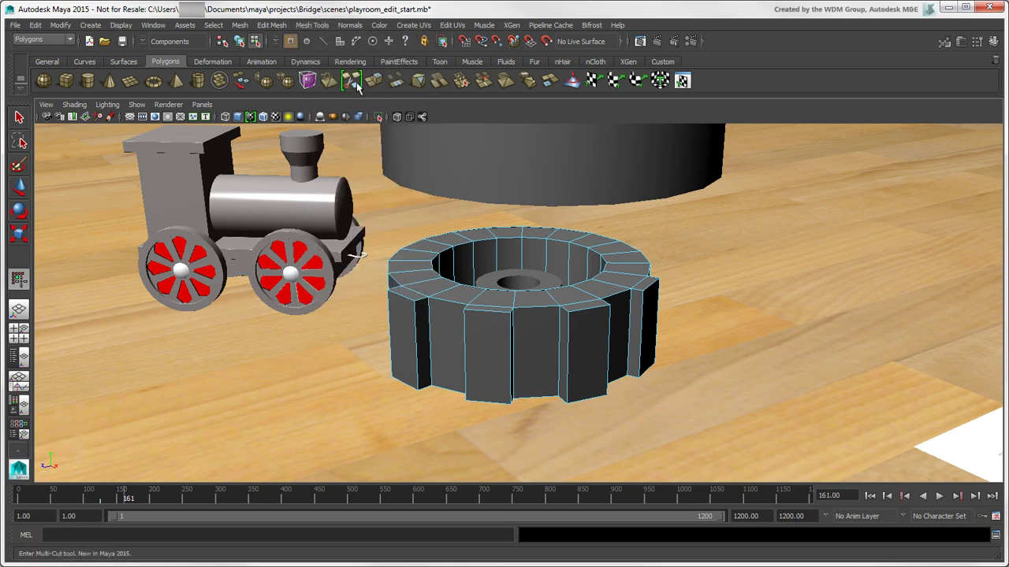
{"action": "left_click", "coordinate": [400, 327]}
{"action": "left_click", "coordinate": [490, 349]}
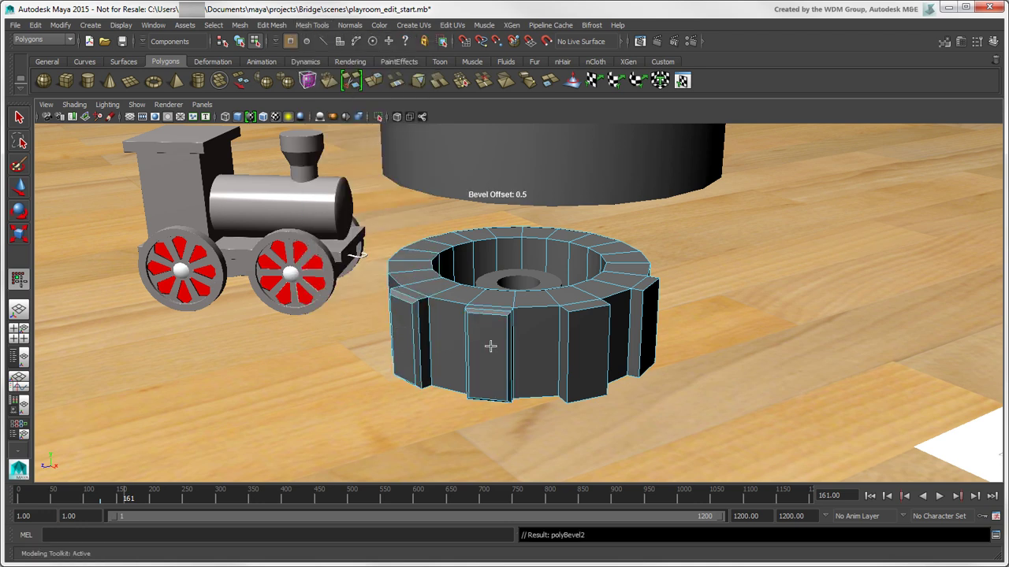
{"action": "left_click", "coordinate": [583, 351]}
{"action": "left_click", "coordinate": [544, 359]}
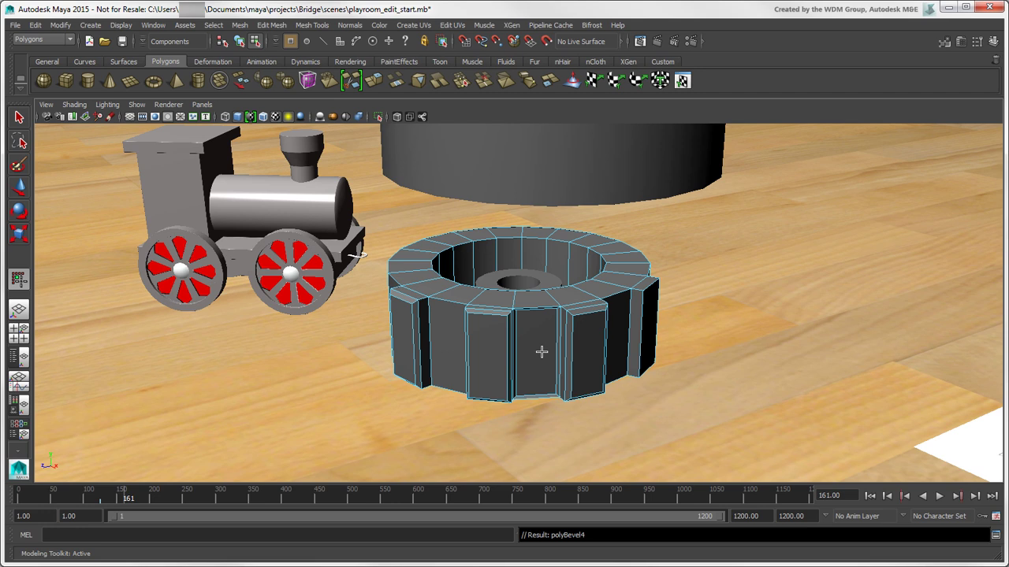
{"action": "left_click", "coordinate": [443, 359]}
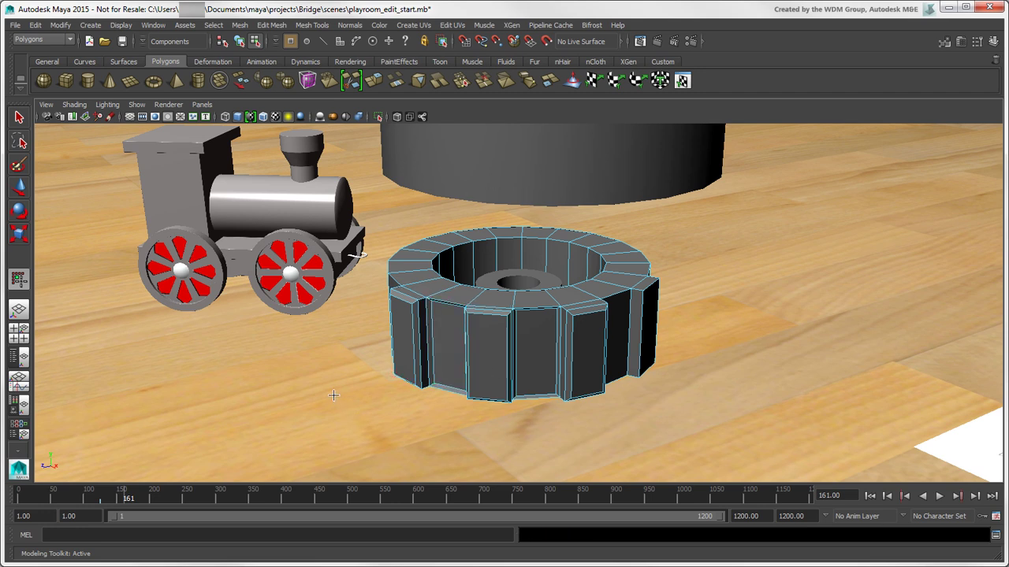
{"action": "left_click", "coordinate": [20, 117]}
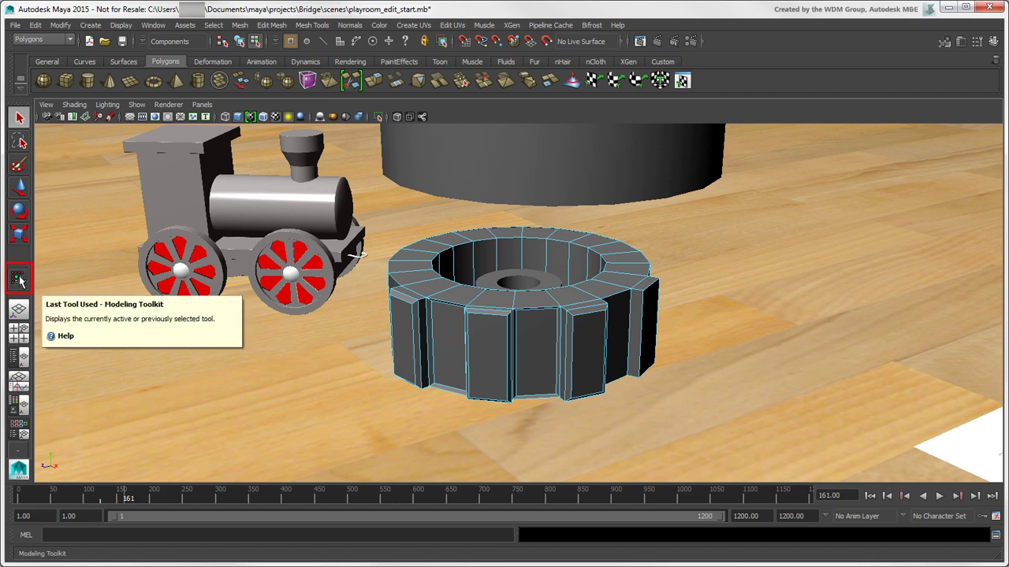
{"action": "key", "text": "y"}
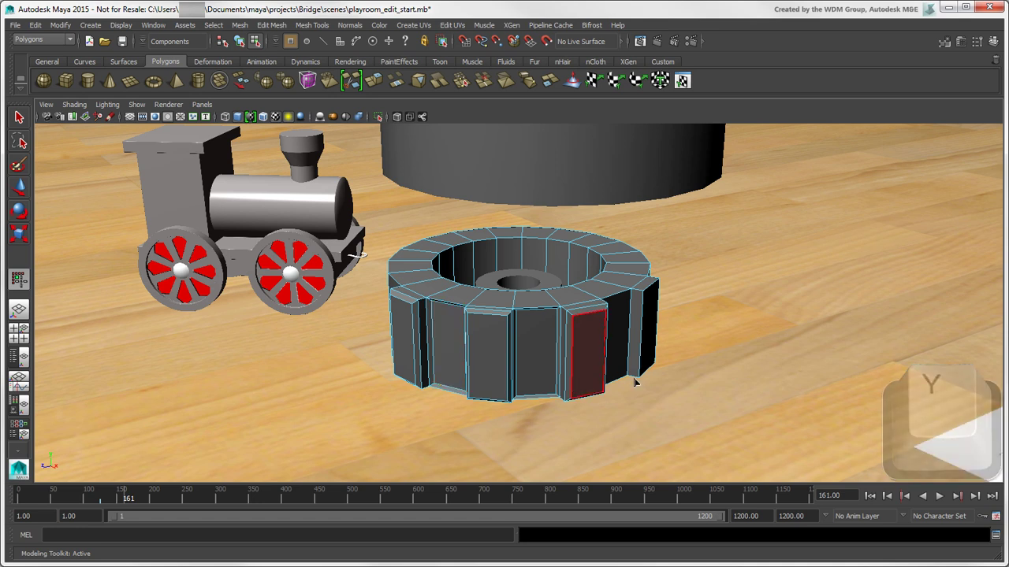
{"action": "left_click_drag", "start_coordinate": [635, 382], "coordinate": [440, 377], "text": "alt"}
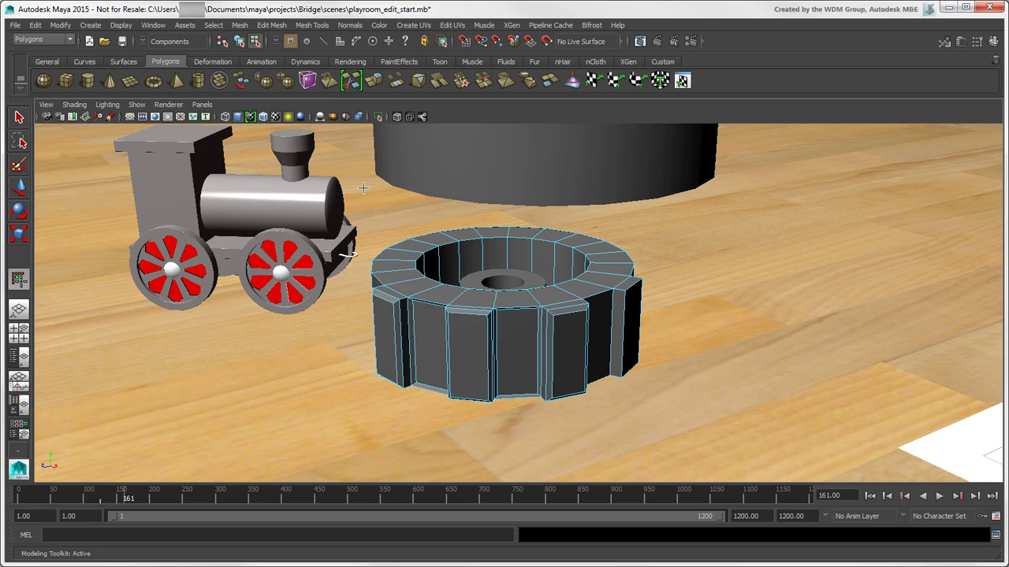
- Tear off the Mesh Tools menu as a floating window, move it left, then close it
{"action": "left_click", "coordinate": [313, 28]}
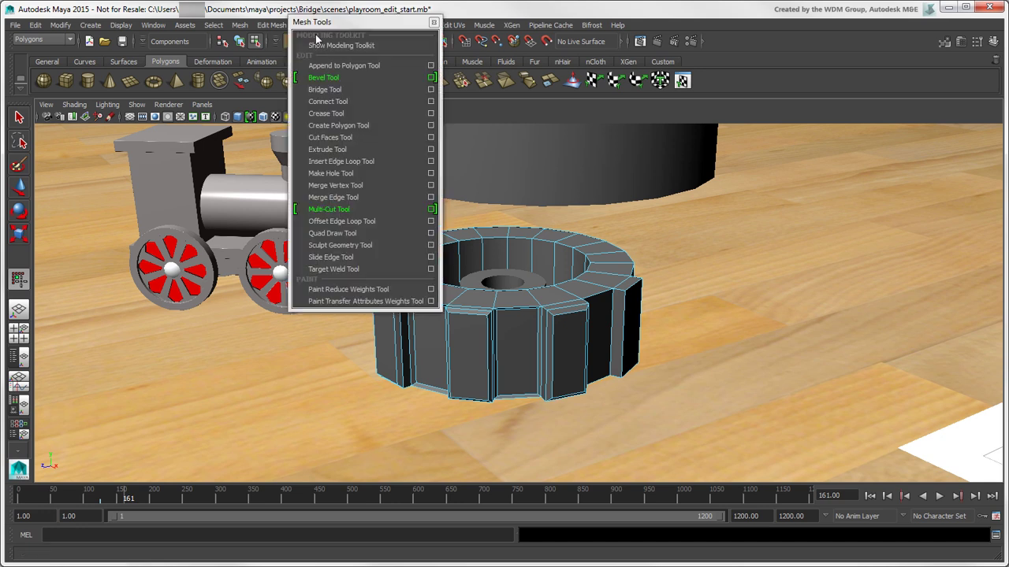
{"action": "left_click", "coordinate": [340, 35]}
{"action": "left_click_drag", "start_coordinate": [248, 123], "coordinate": [106, 144]}
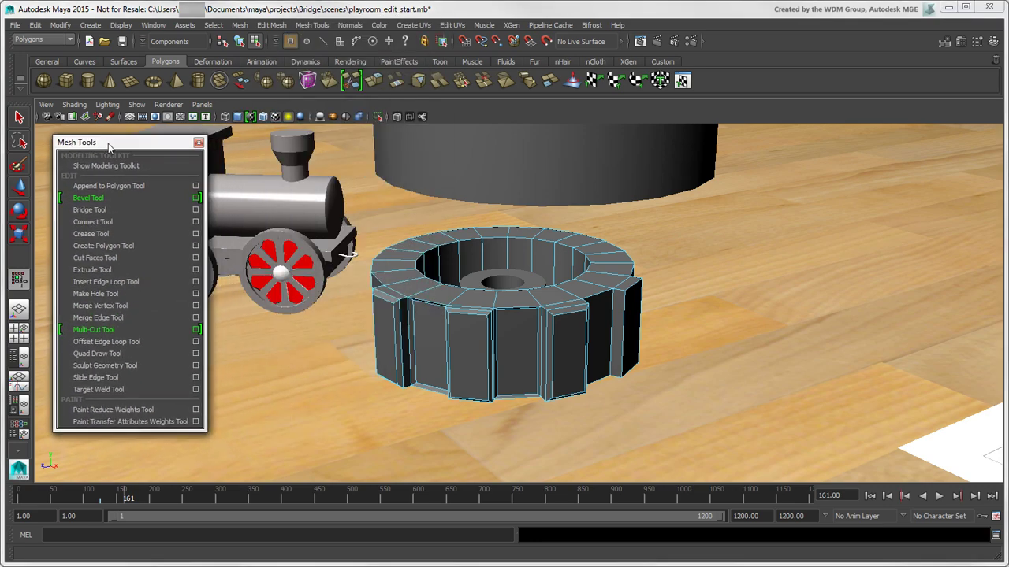
{"action": "left_click", "coordinate": [198, 144]}
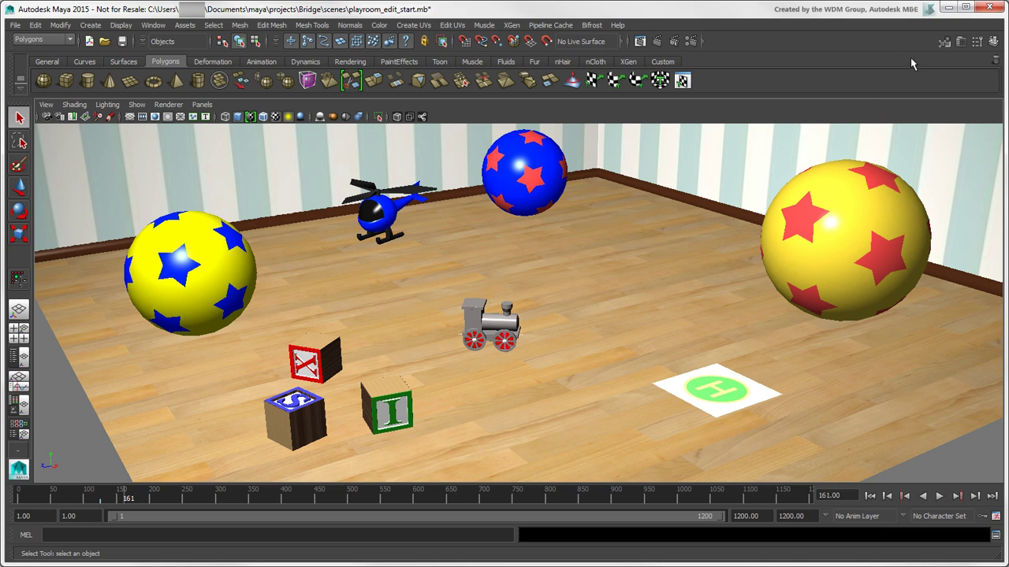
- Show Tool Settings, try the Move, Rotate and Scale tools, then Select All and Deselect All
{"action": "left_click", "coordinate": [977, 43]}
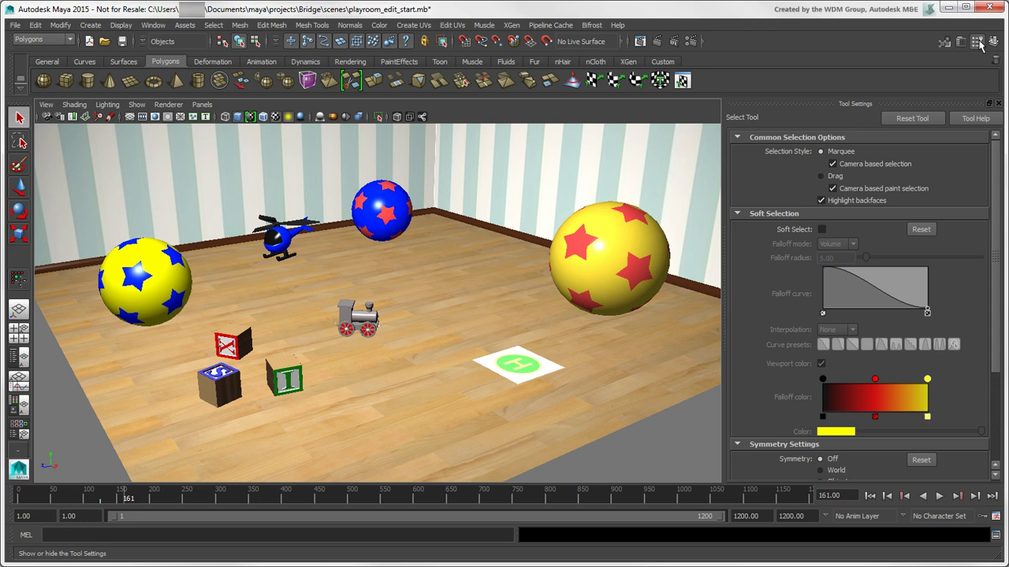
{"action": "left_click", "coordinate": [20, 190]}
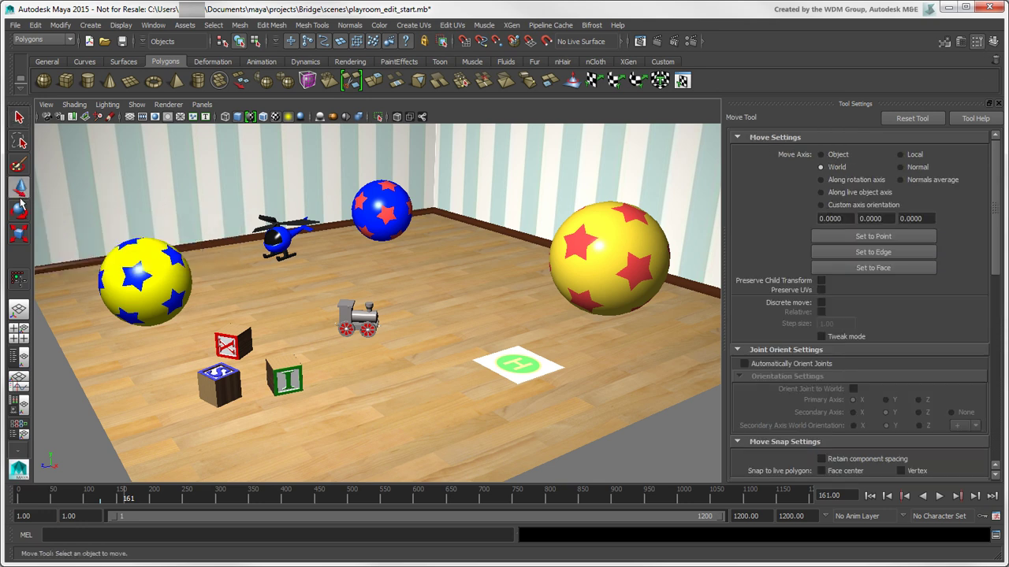
{"action": "left_click", "coordinate": [20, 209]}
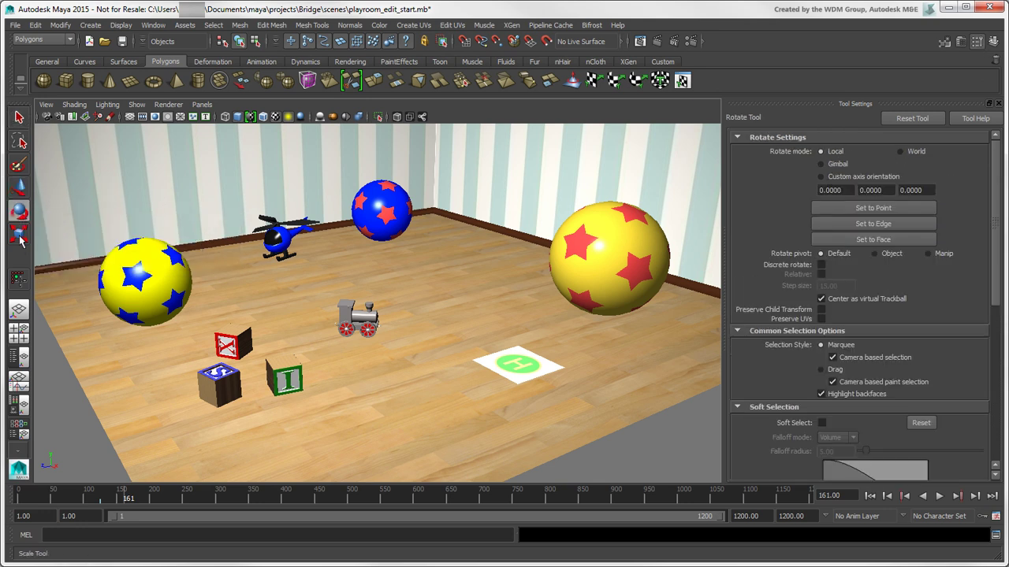
{"action": "left_click", "coordinate": [20, 237]}
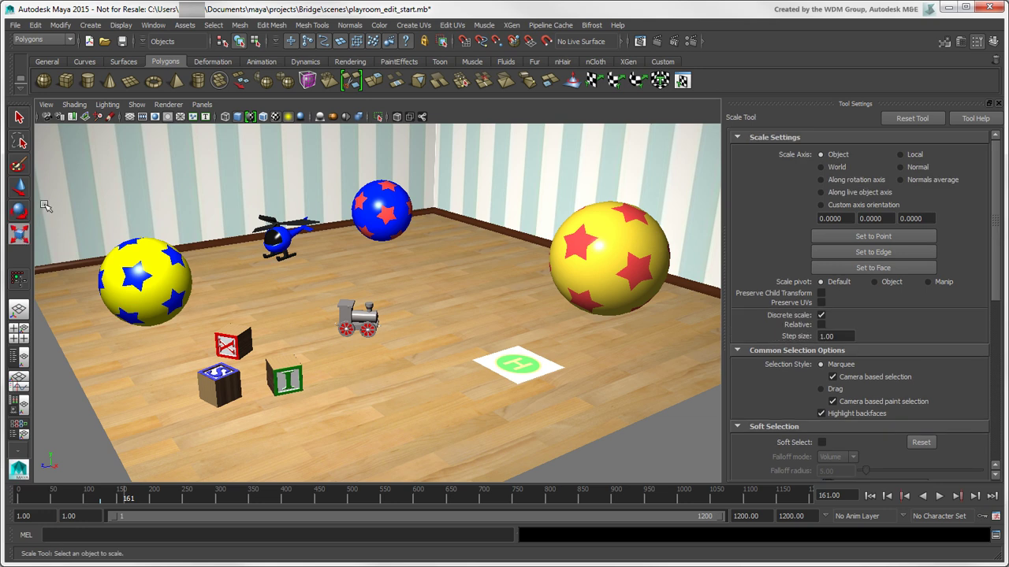
{"action": "left_click", "coordinate": [36, 25]}
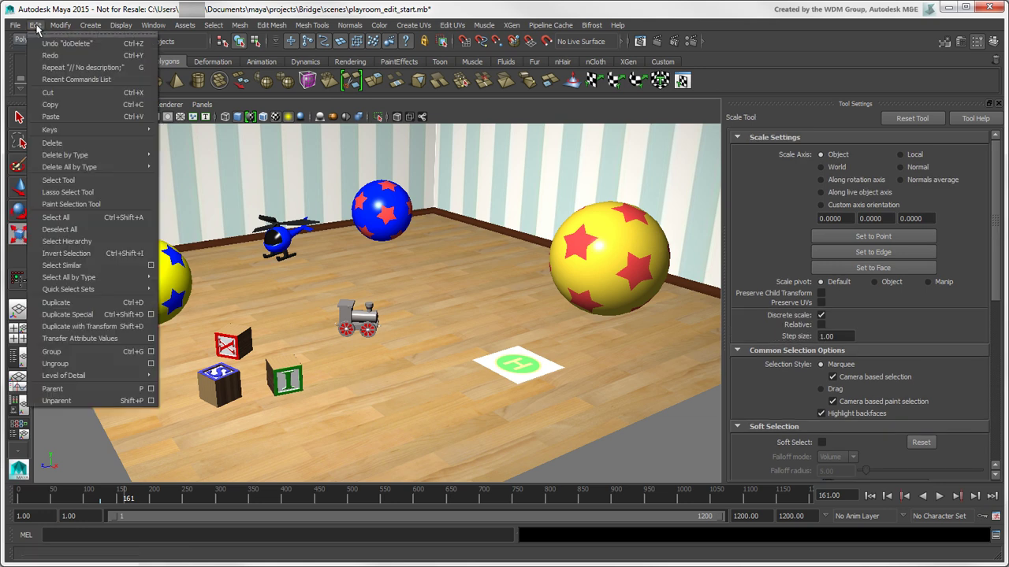
{"action": "left_click", "coordinate": [88, 222]}
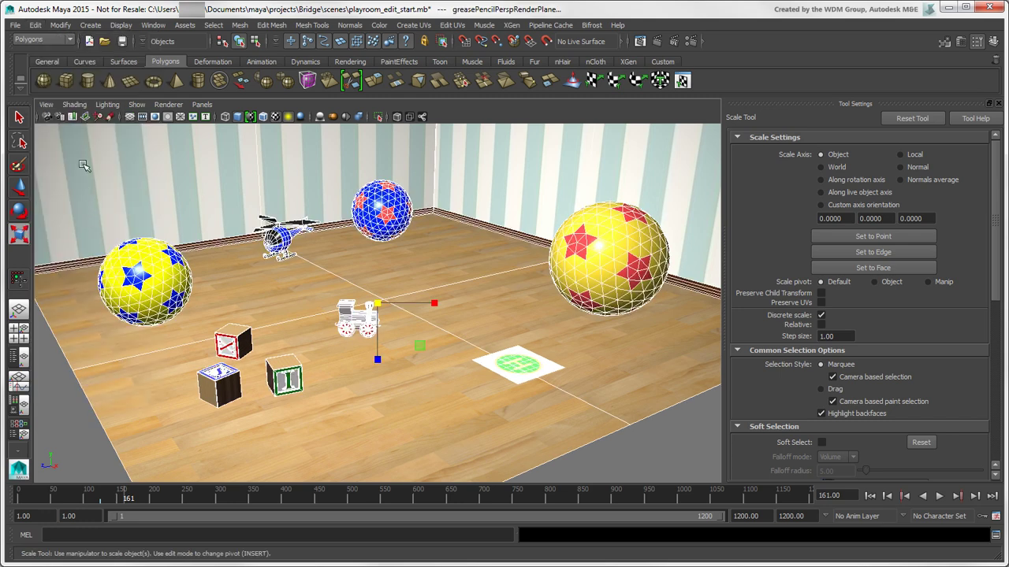
{"action": "left_click", "coordinate": [35, 26]}
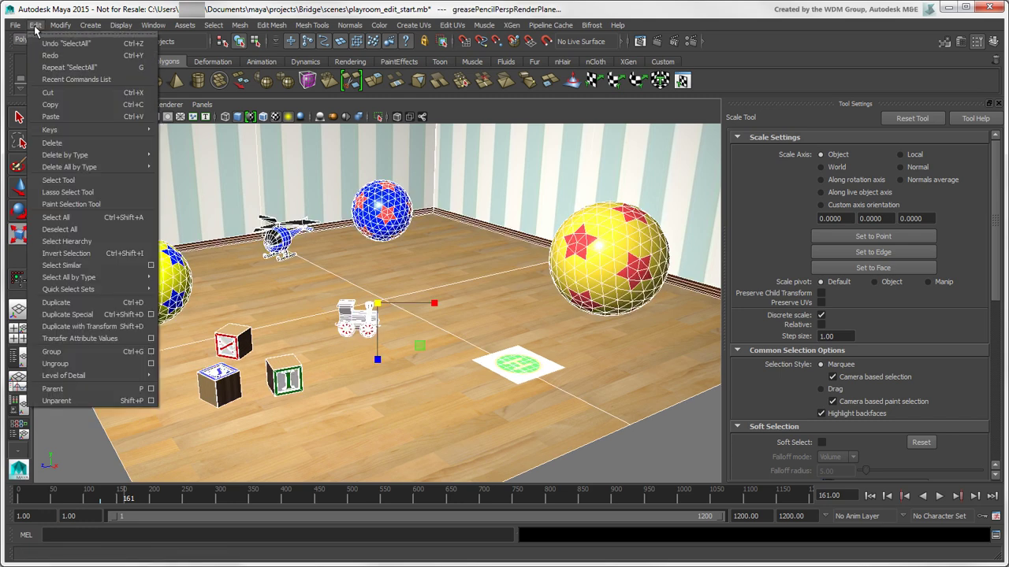
{"action": "left_click", "coordinate": [82, 230]}
{"action": "left_click", "coordinate": [20, 119]}
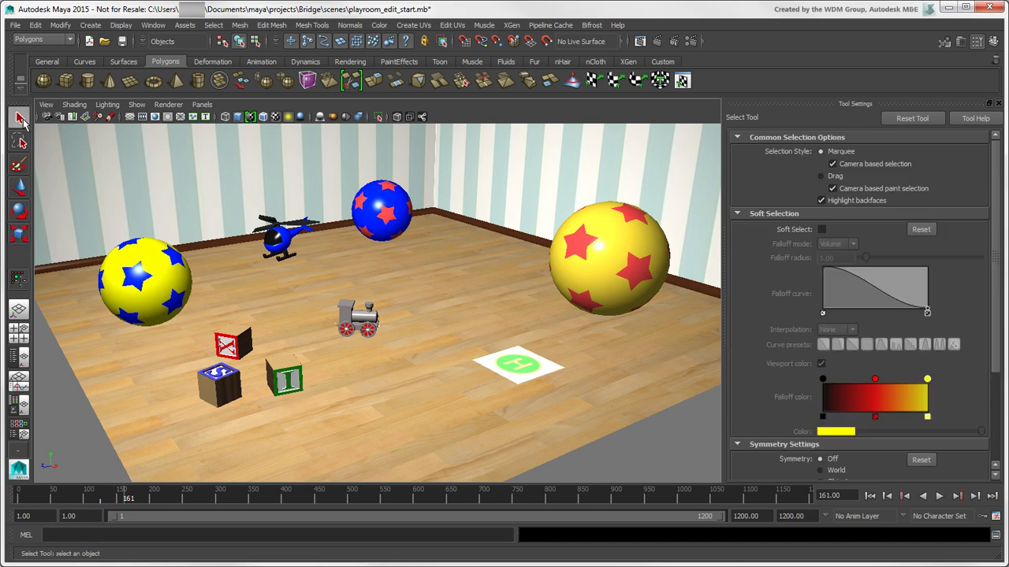
- Select the toy train and its whole hierarchy
{"action": "left_click", "coordinate": [357, 318]}
{"action": "right_click_drag", "start_coordinate": [357, 318], "coordinate": [491, 344], "text": "alt"}
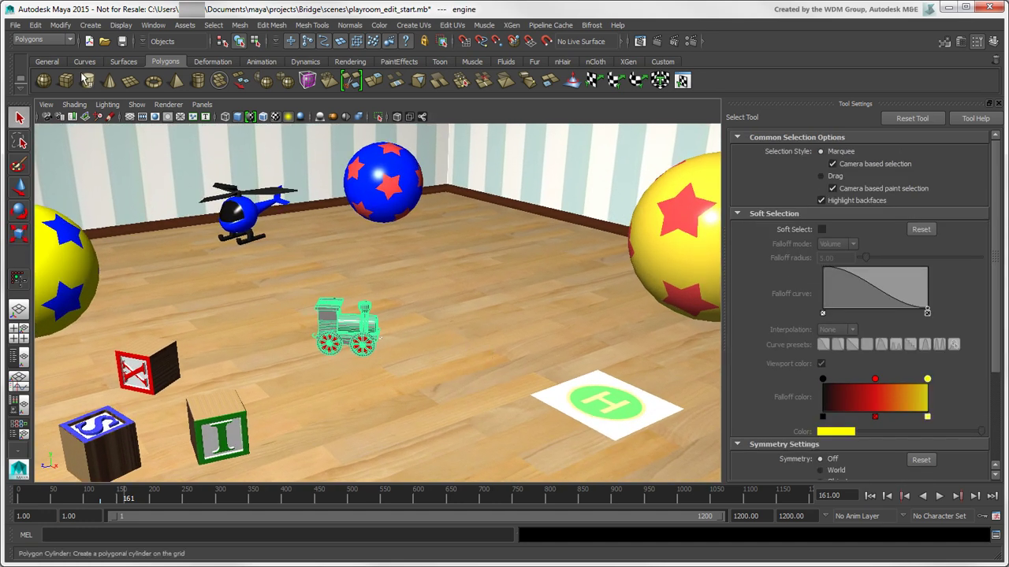
{"action": "left_click", "coordinate": [34, 25]}
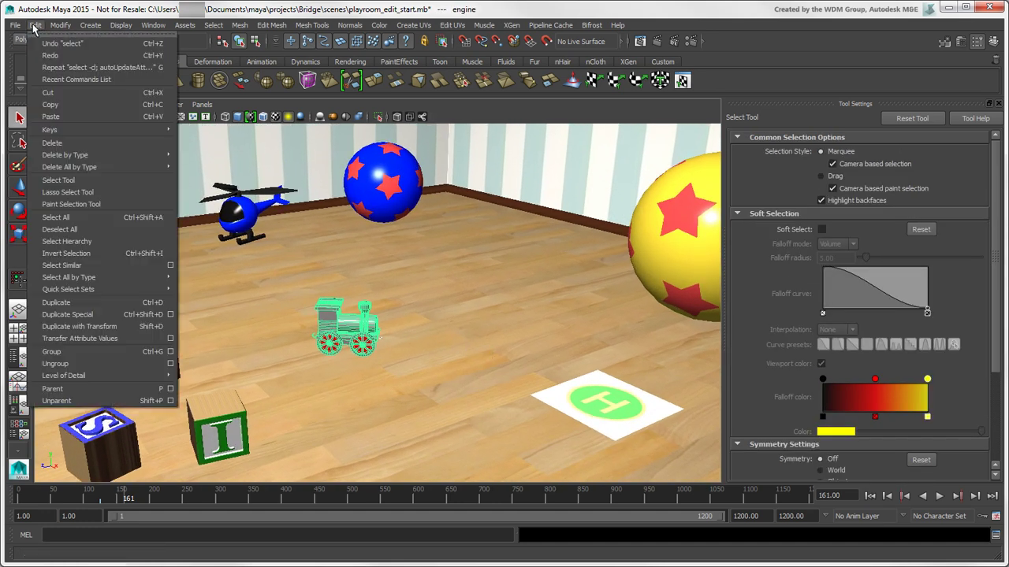
{"action": "left_click", "coordinate": [105, 241]}
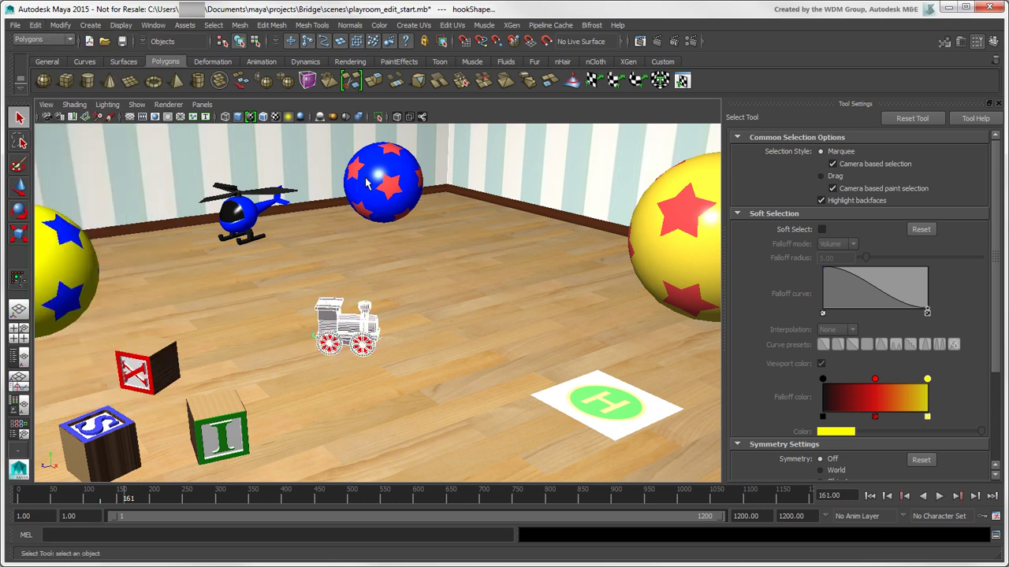
- Duplicate the blue star ball and move the copy to the right
{"action": "left_click", "coordinate": [394, 183]}
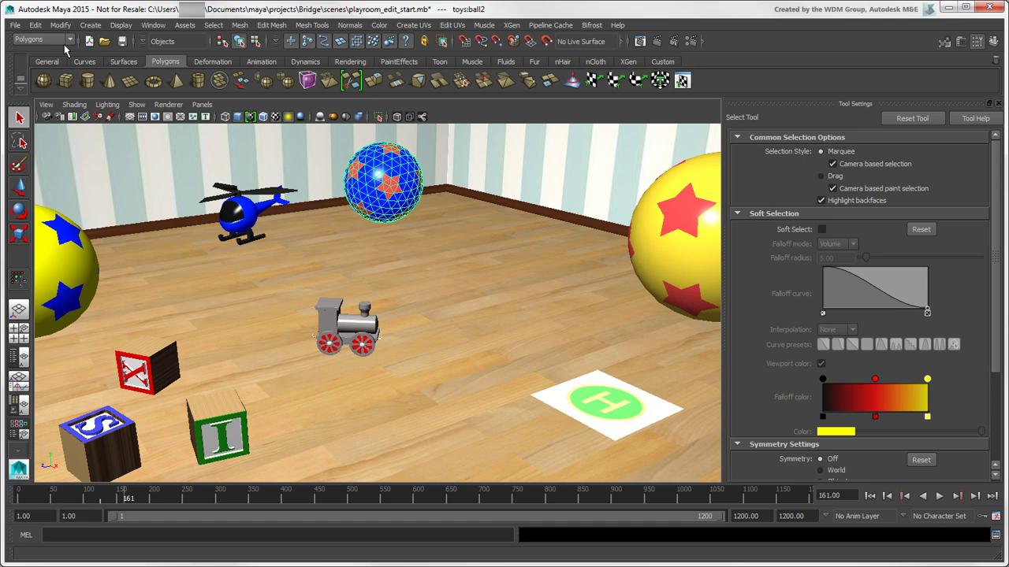
{"action": "left_click", "coordinate": [36, 26]}
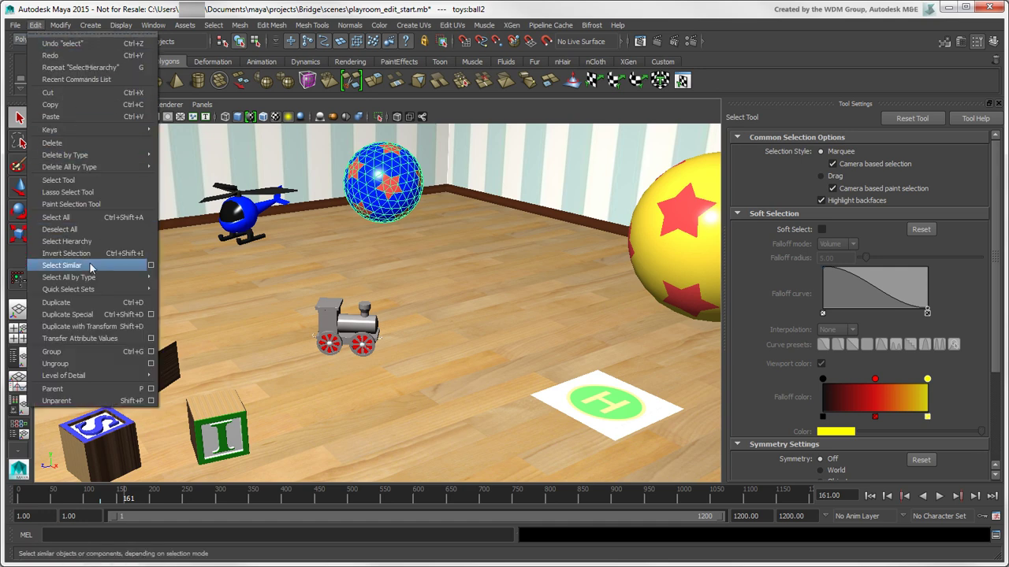
{"action": "left_click", "coordinate": [94, 302]}
{"action": "key", "text": "w"}
{"action": "left_click_drag", "start_coordinate": [426, 237], "coordinate": [558, 275]}
{"action": "key", "text": "q"}
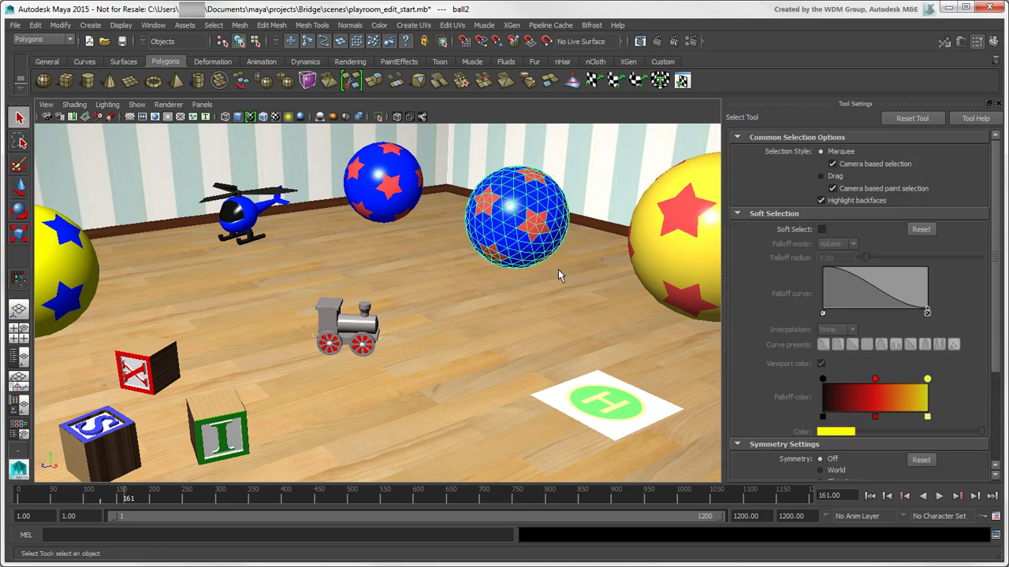
- Extrude the duplicate ball's vertices into spikes, then repeat on the original and undo it
{"action": "left_click", "coordinate": [271, 25]}
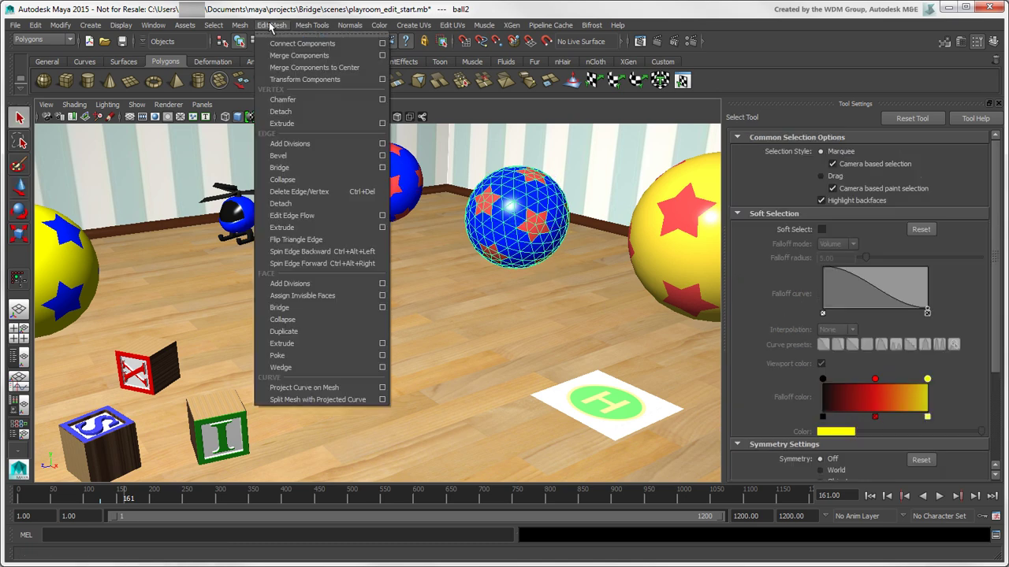
{"action": "left_click", "coordinate": [307, 124]}
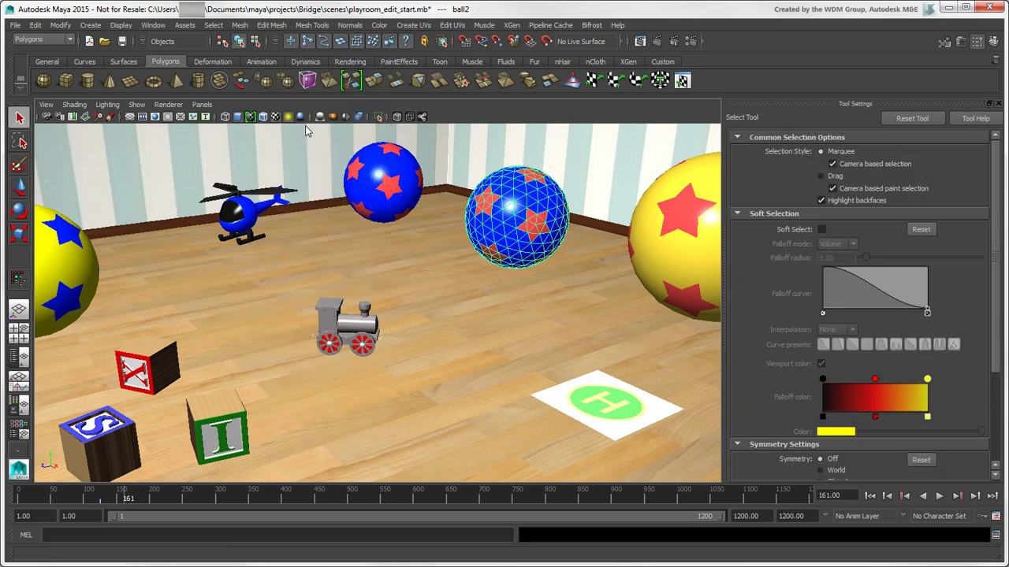
{"action": "left_click", "coordinate": [387, 204]}
{"action": "key", "text": "g"}
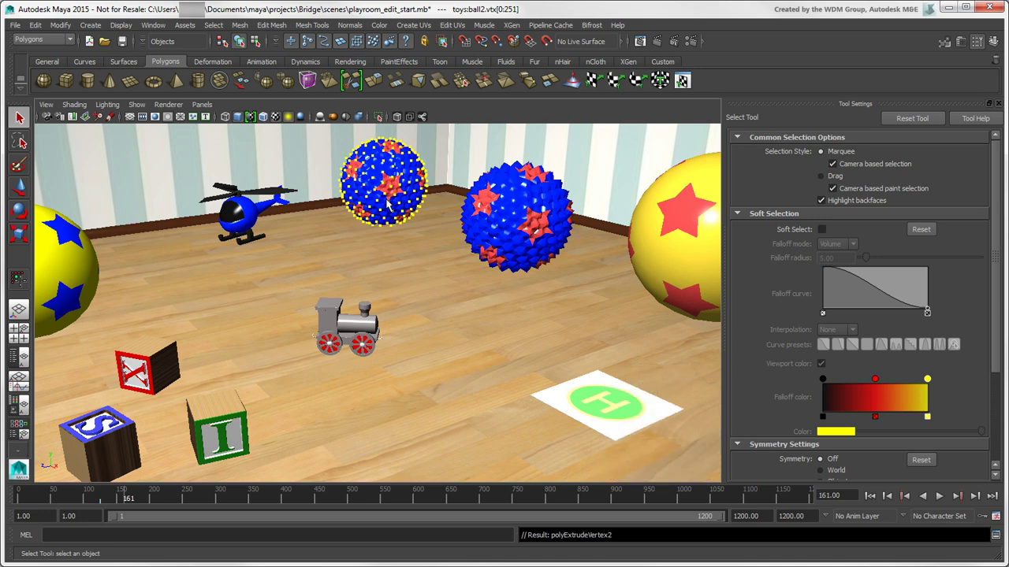
{"action": "key", "text": "ctrl+z"}
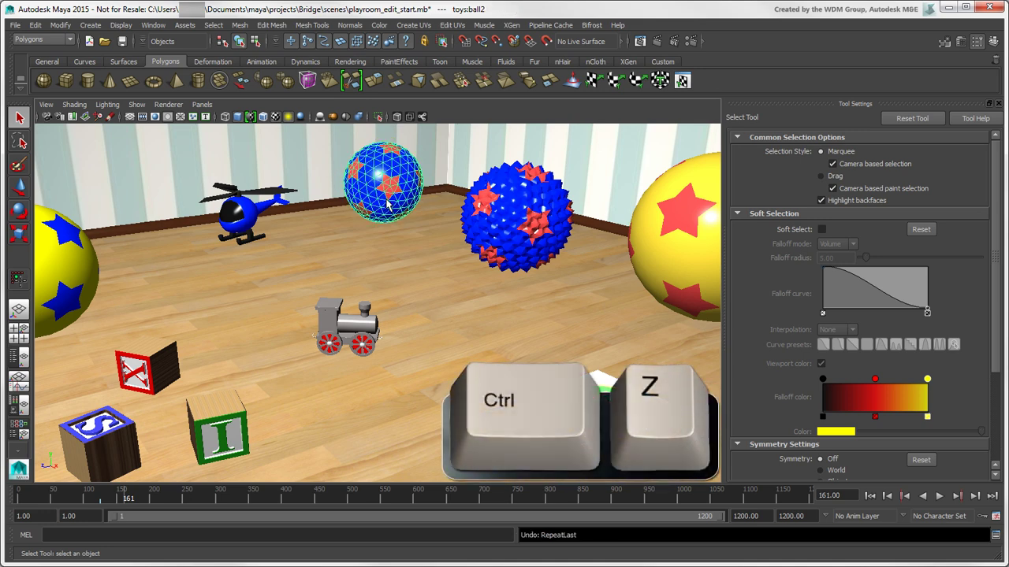
{"action": "key", "text": "ctrl+y"}
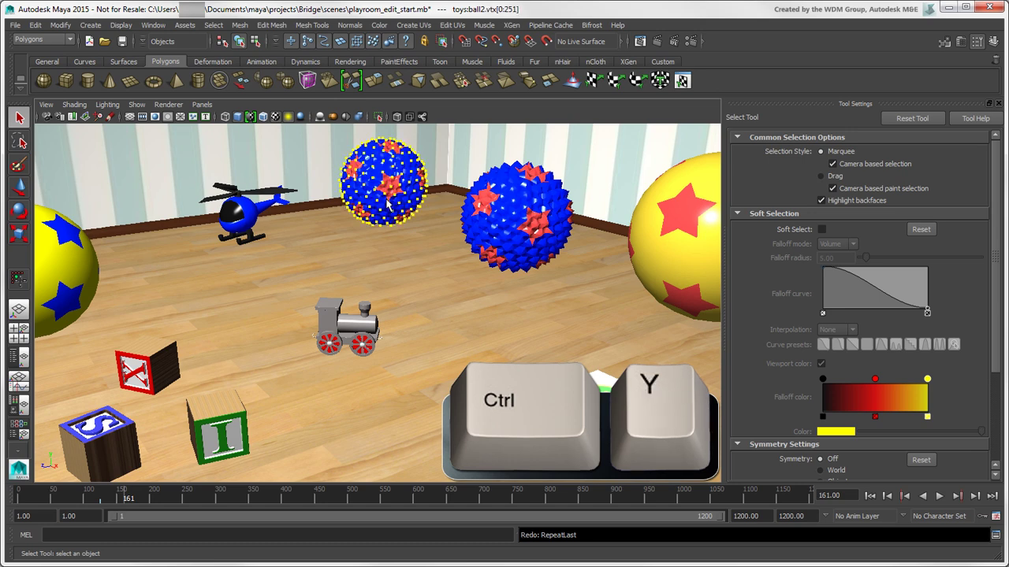
{"action": "key", "text": "ctrl+z"}
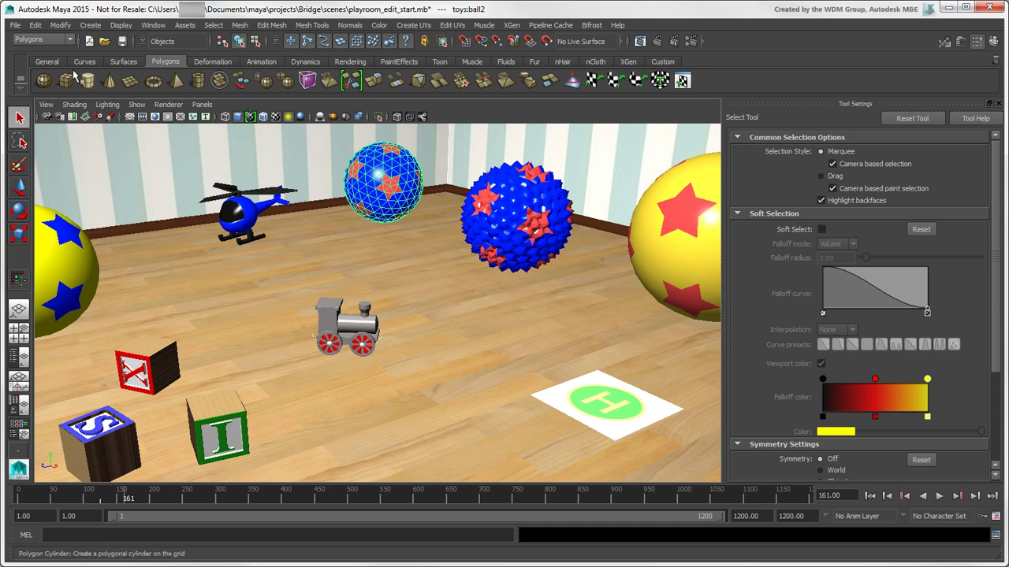
- Open the Hotkey Editor and move it up and to the right
{"action": "left_click", "coordinate": [36, 26]}
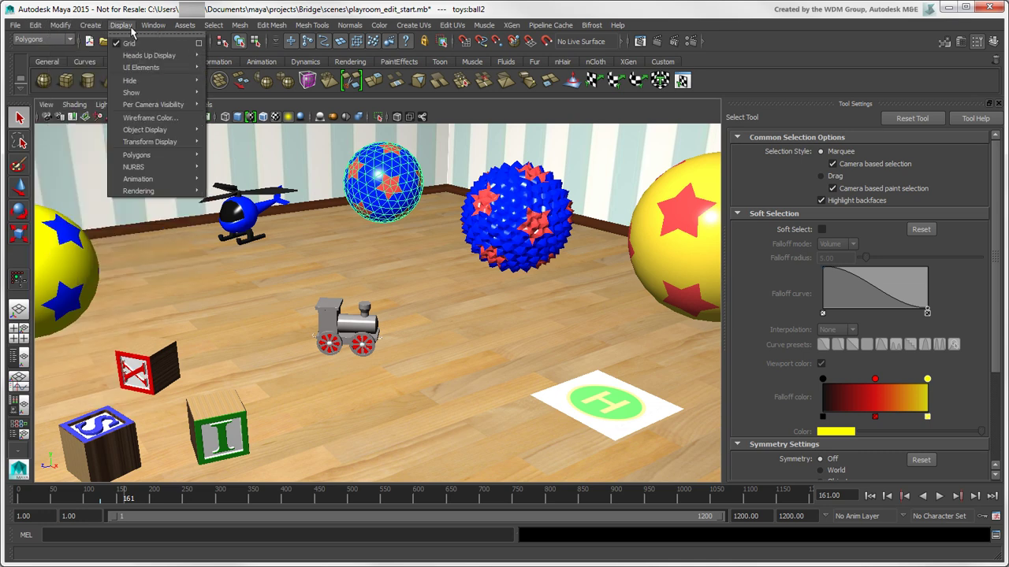
{"action": "mouse_move", "coordinate": [152, 25]}
{"action": "mouse_move", "coordinate": [225, 80]}
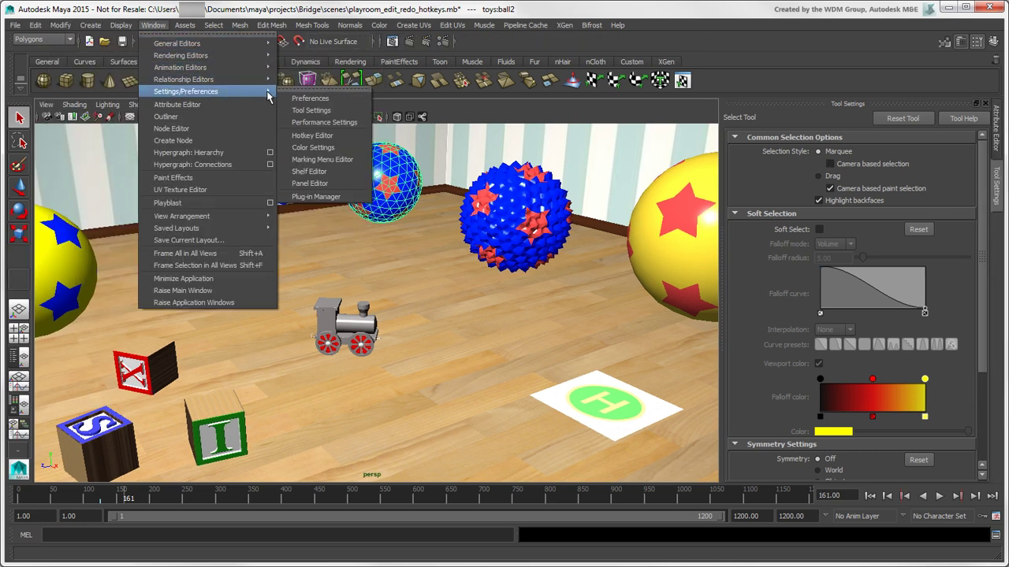
{"action": "left_click", "coordinate": [354, 140]}
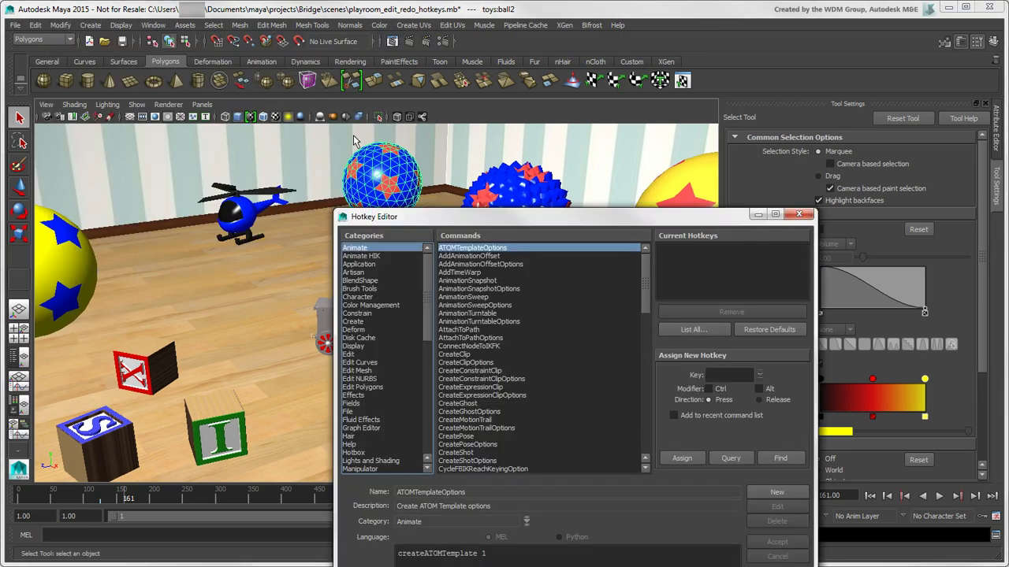
{"action": "left_click_drag", "start_coordinate": [521, 219], "coordinate": [580, 58]}
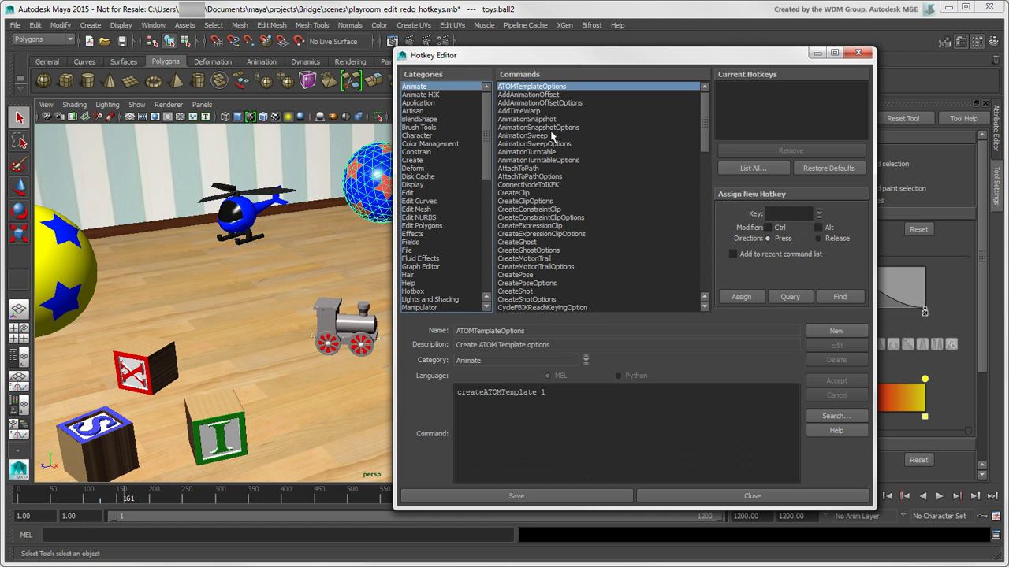
- Show the Modify category and select its MoveTool command
{"action": "left_click", "coordinate": [486, 307]}
{"action": "left_click", "coordinate": [486, 307]}
{"action": "left_click", "coordinate": [486, 307]}
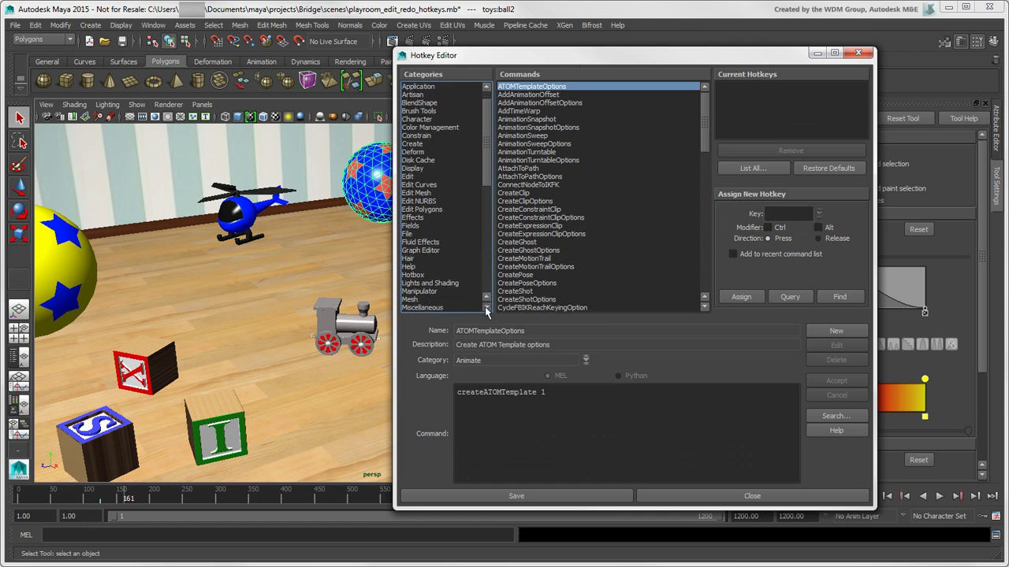
{"action": "left_click", "coordinate": [486, 307]}
{"action": "left_click", "coordinate": [487, 308]}
{"action": "left_click", "coordinate": [486, 307]}
{"action": "left_click", "coordinate": [410, 299]}
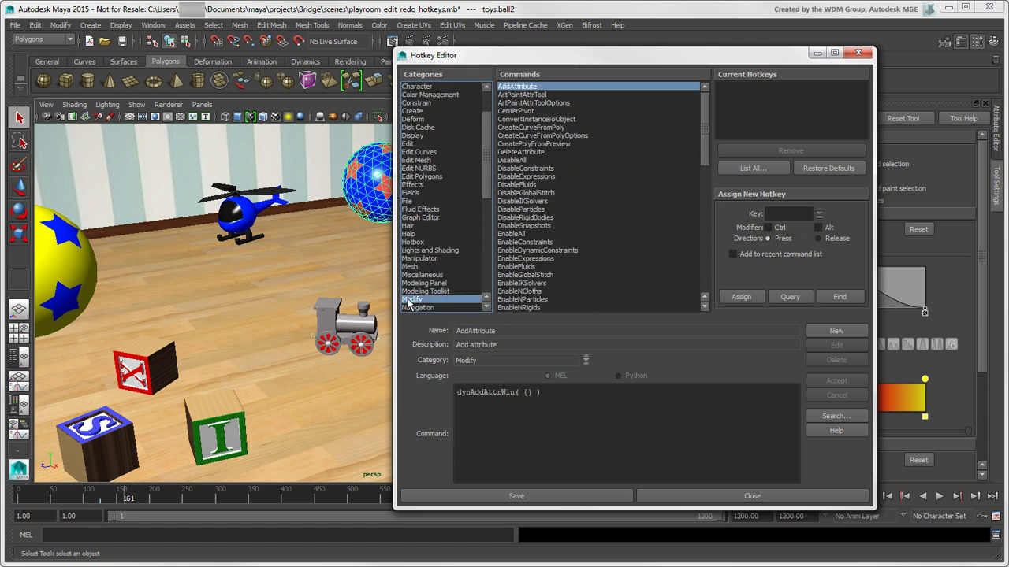
{"action": "left_click_drag", "start_coordinate": [705, 152], "coordinate": [706, 195]}
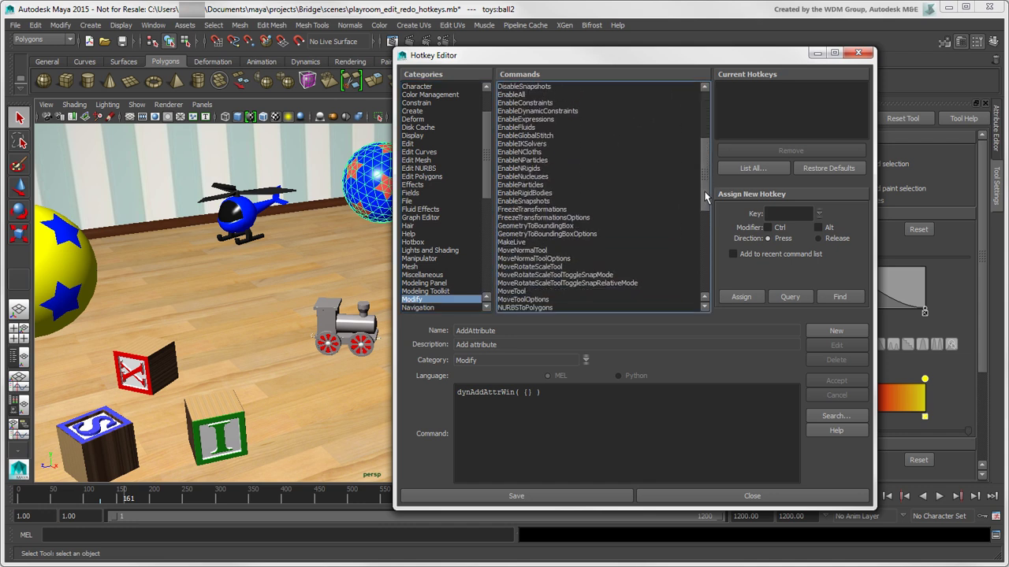
{"action": "left_click", "coordinate": [519, 292]}
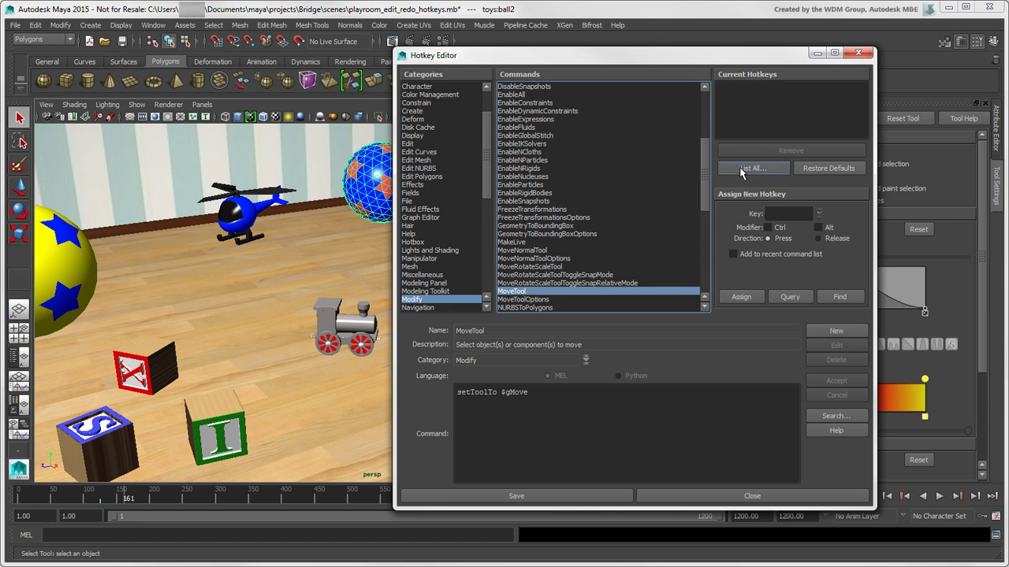
- Check the full hotkey list, then assign the v key to MoveTool
{"action": "left_click", "coordinate": [741, 170]}
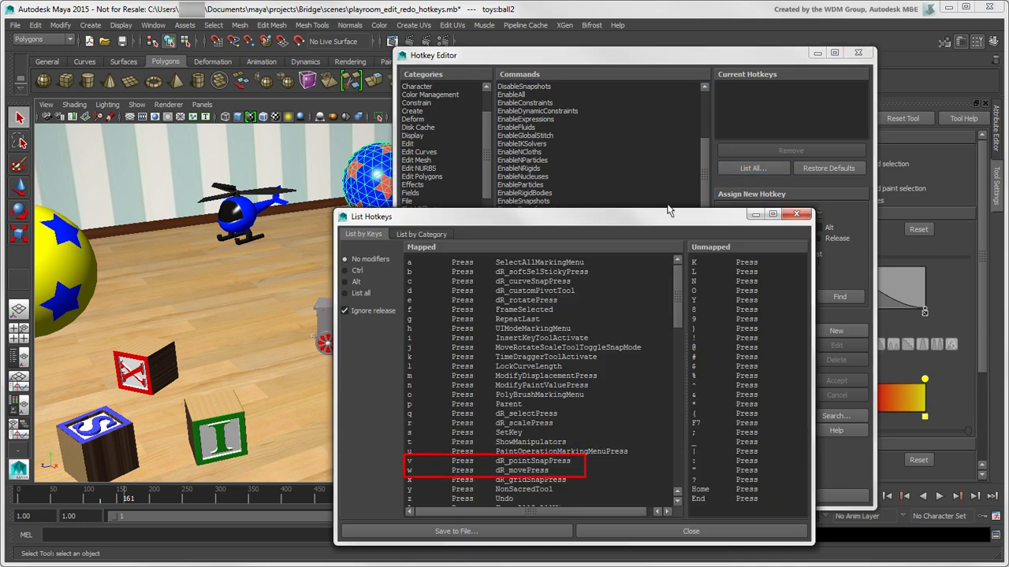
{"action": "left_click", "coordinate": [629, 531]}
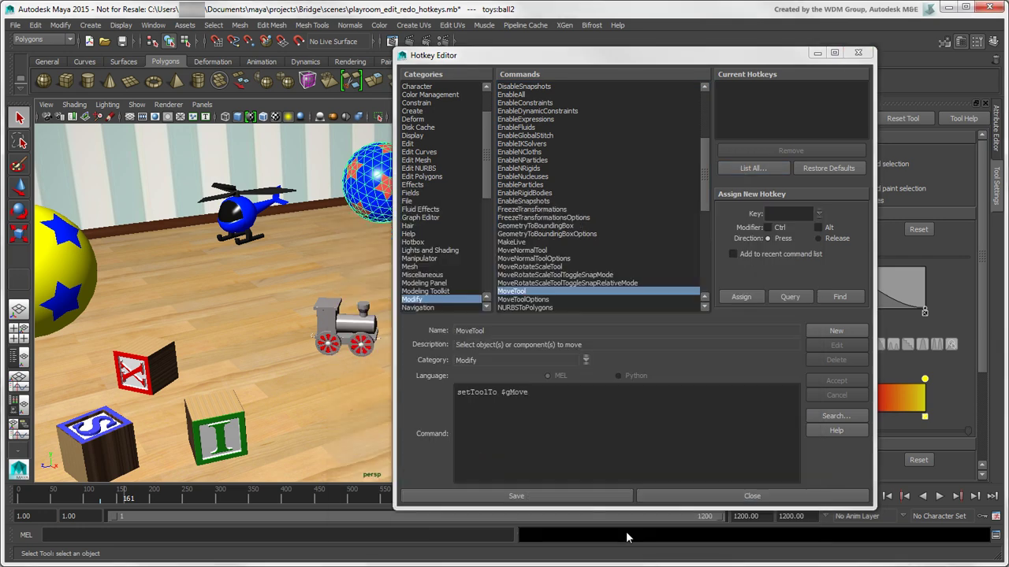
{"action": "left_click", "coordinate": [775, 213]}
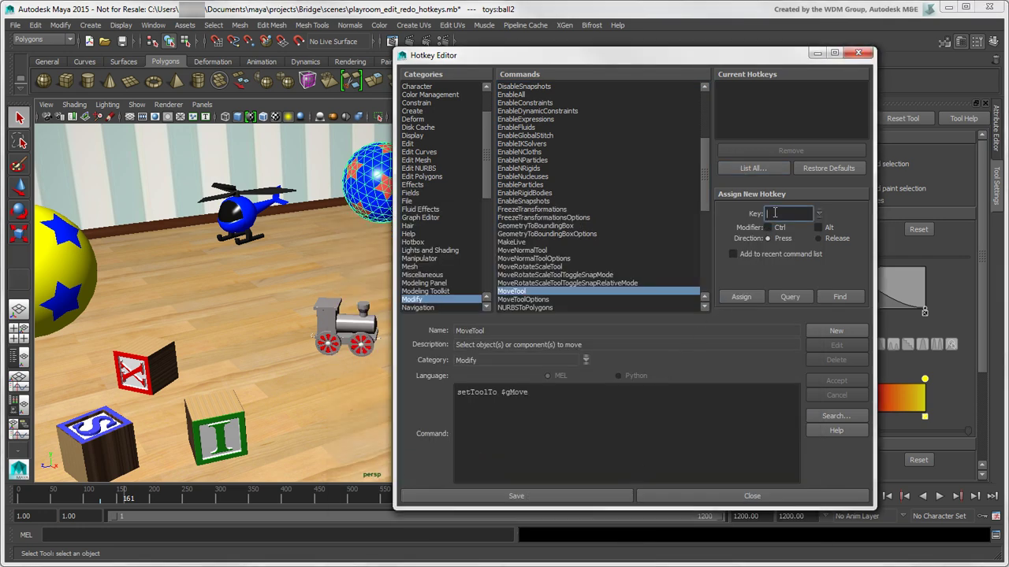
{"action": "type", "text": "v"}
{"action": "left_click", "coordinate": [741, 297]}
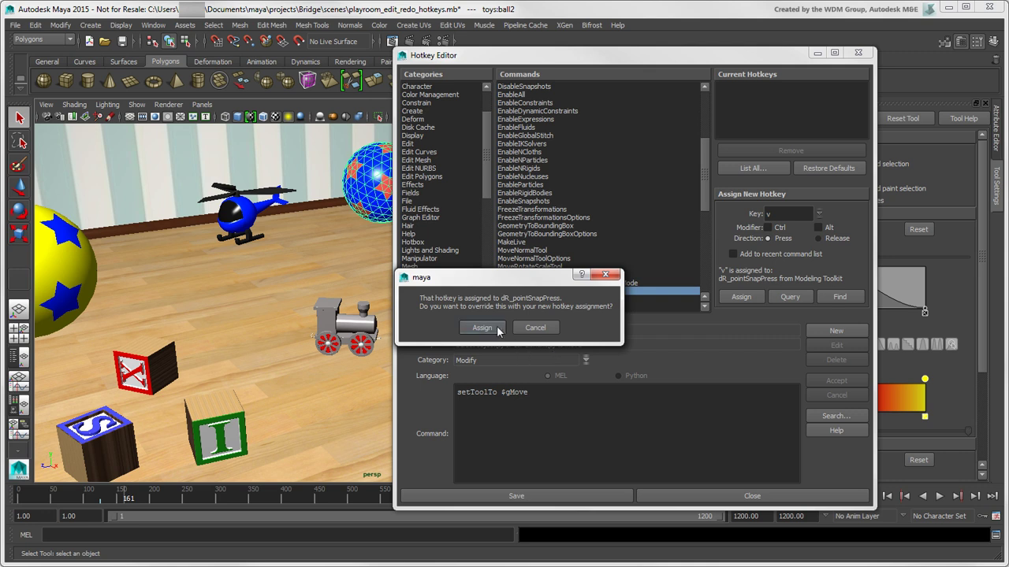
- Confirm overriding v's old dR_pointSnapPress binding and save the hotkey preferences
{"action": "left_click", "coordinate": [497, 327]}
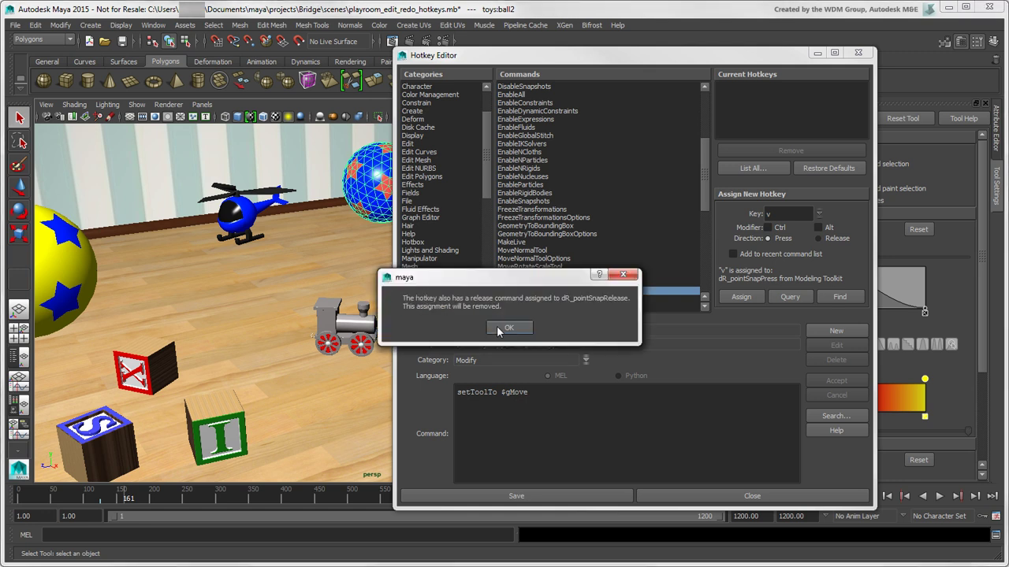
{"action": "left_click", "coordinate": [516, 329]}
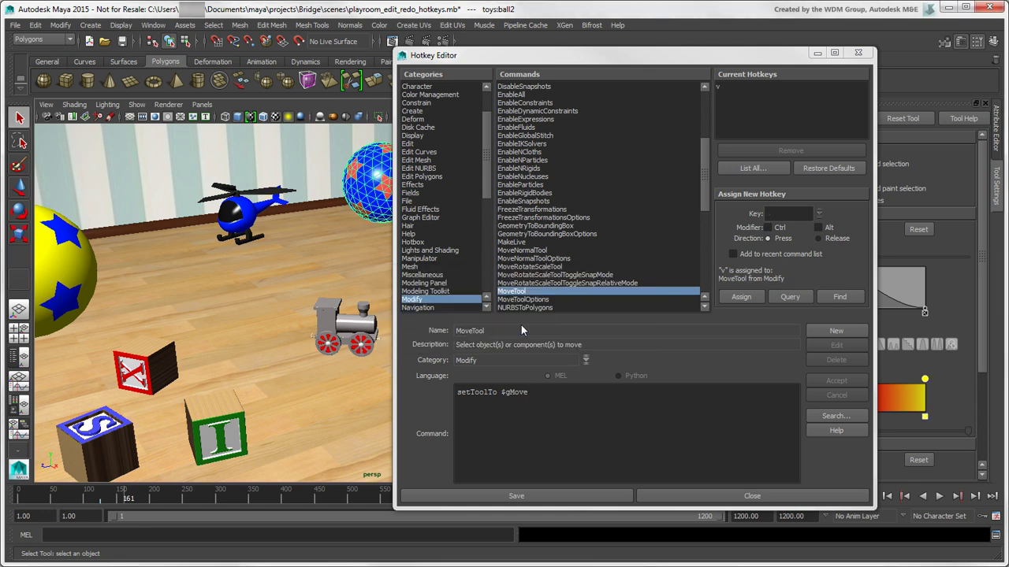
{"action": "left_click", "coordinate": [557, 496]}
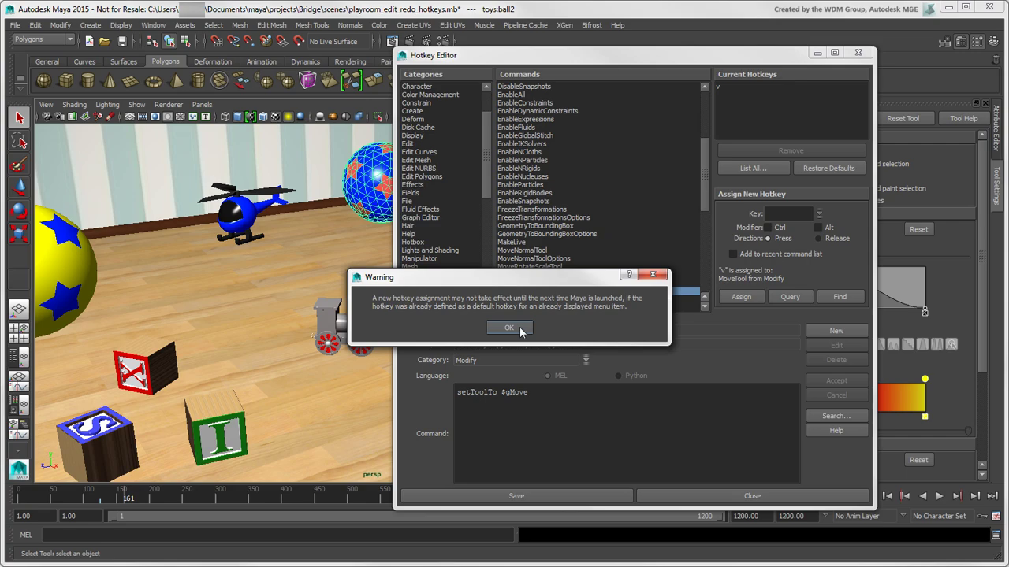
{"action": "left_click", "coordinate": [509, 328]}
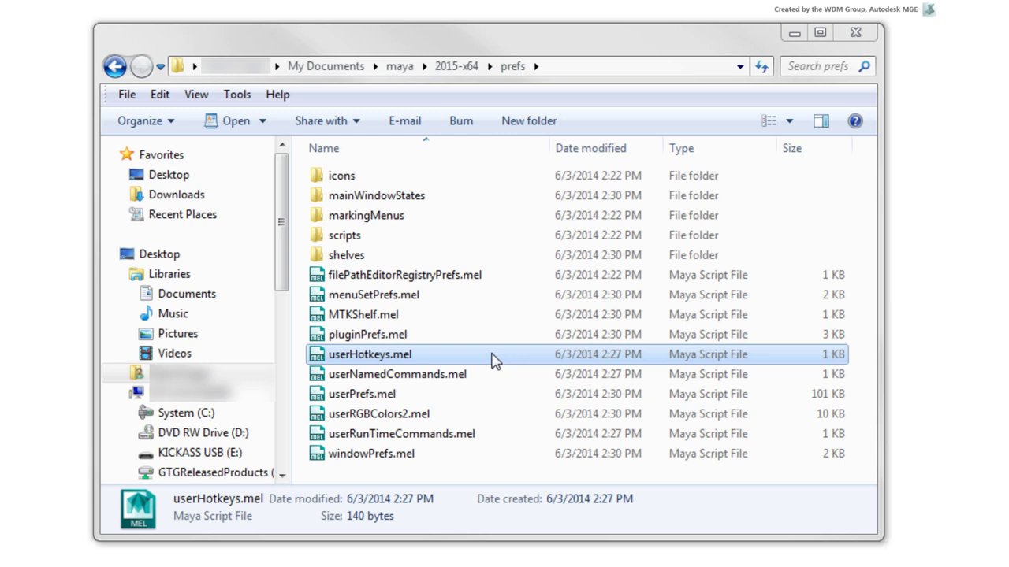
- Rename userHotkeys.mel to OLDuserHotkeys.mel by prefixing OLD
{"action": "left_click", "coordinate": [334, 360]}
{"action": "left_click", "coordinate": [334, 360]}
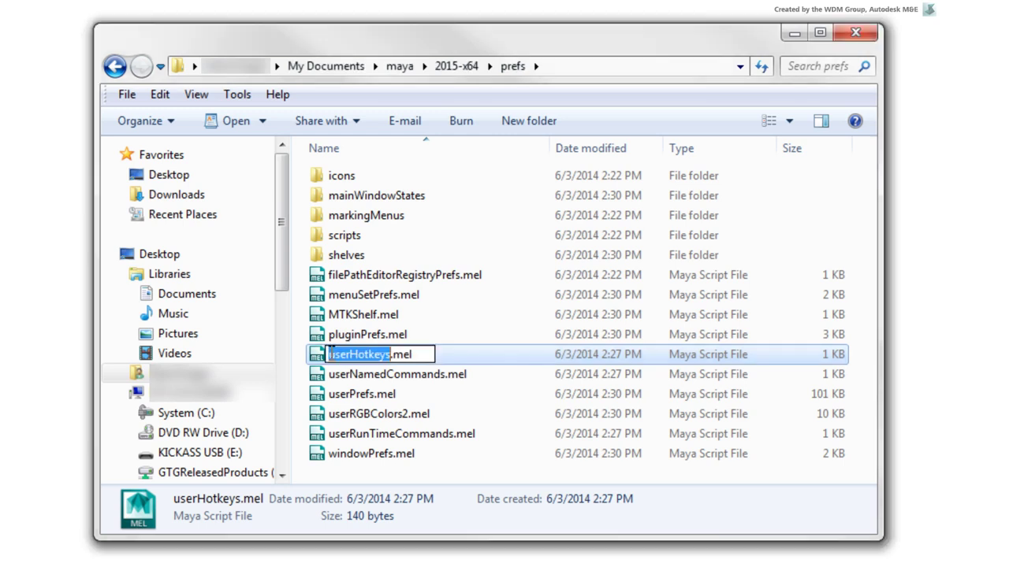
{"action": "key", "text": "Home"}
{"action": "type", "text": "OLD"}
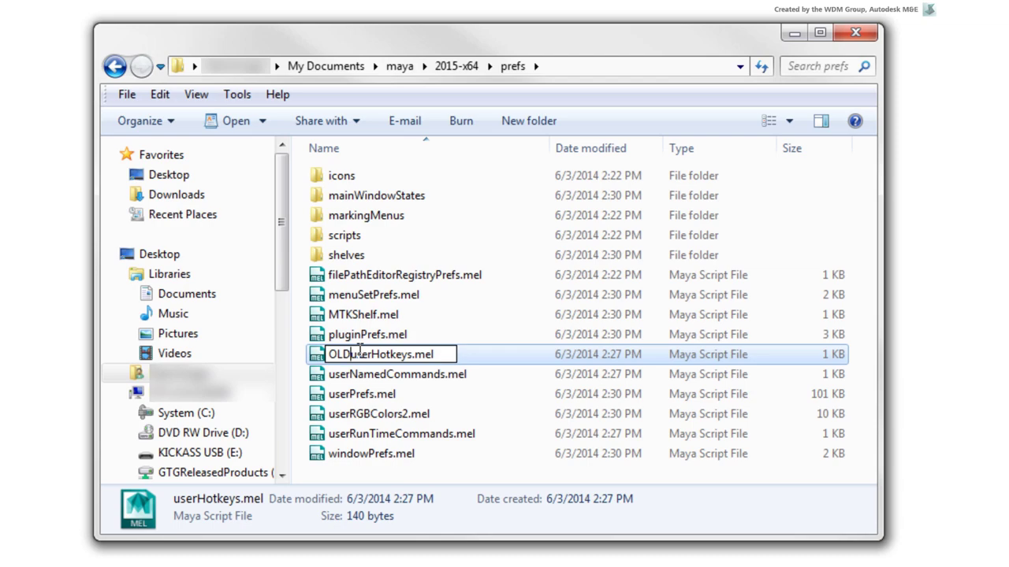
{"action": "key", "text": "Return"}
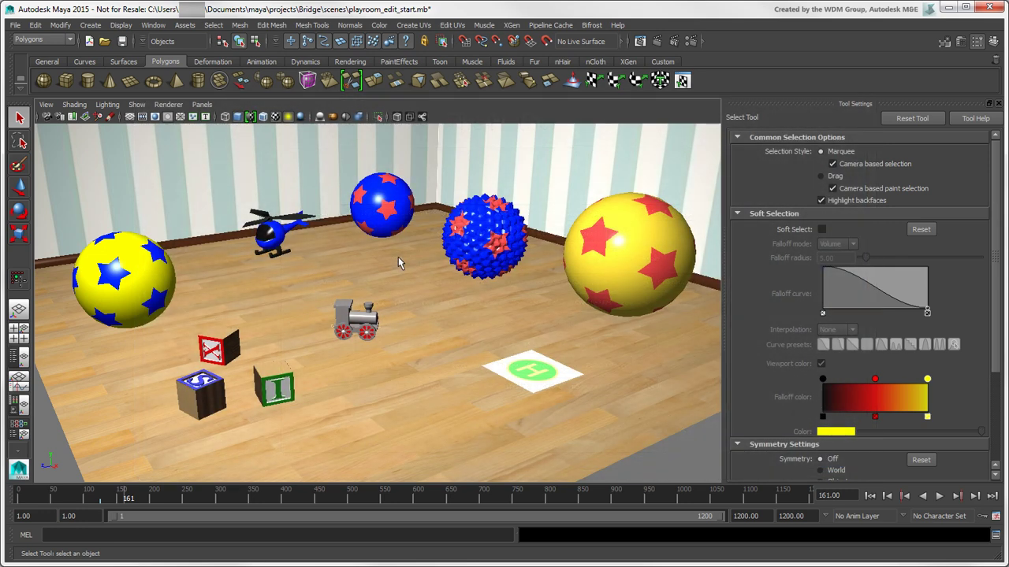
- Create a polygon cone, pCone1, from the hotbox's Create > Polygon Primitives menu
{"action": "key", "text": "space"}
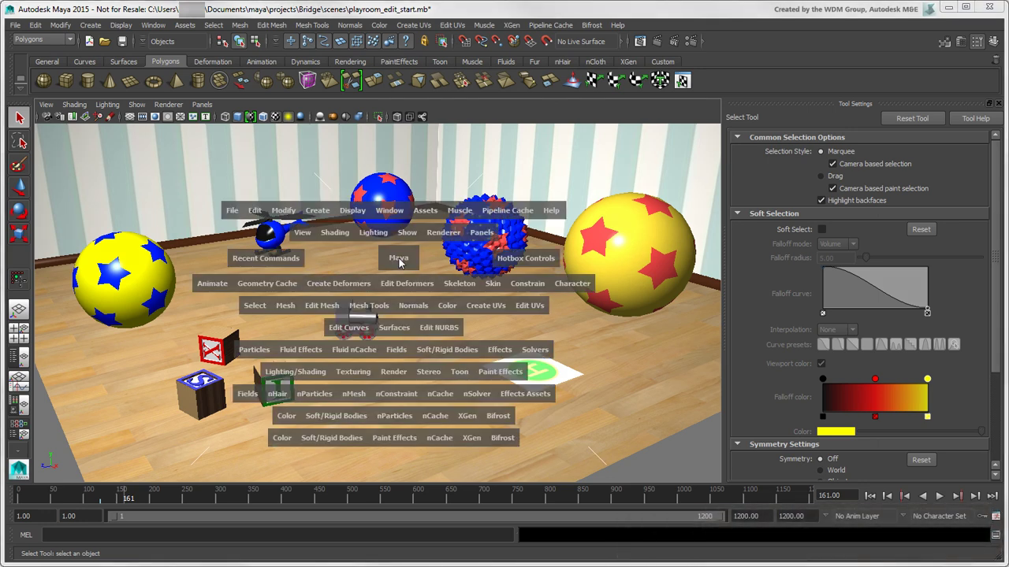
{"action": "left_click", "coordinate": [322, 212]}
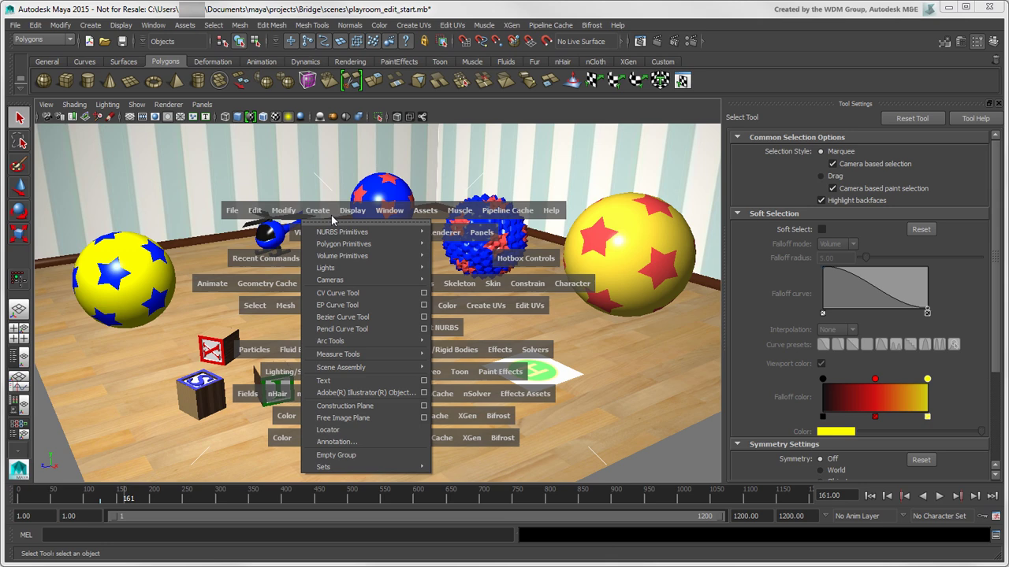
{"action": "mouse_move", "coordinate": [375, 245]}
{"action": "left_click", "coordinate": [477, 288]}
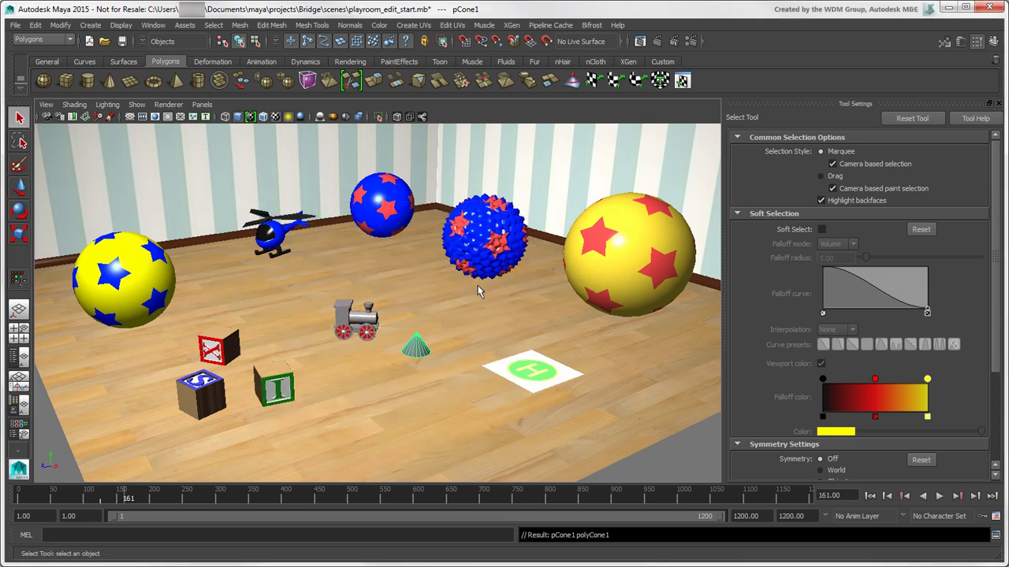
- Tear off the Render menu into a floating window, move it left, then close it
{"action": "key", "text": "space"}
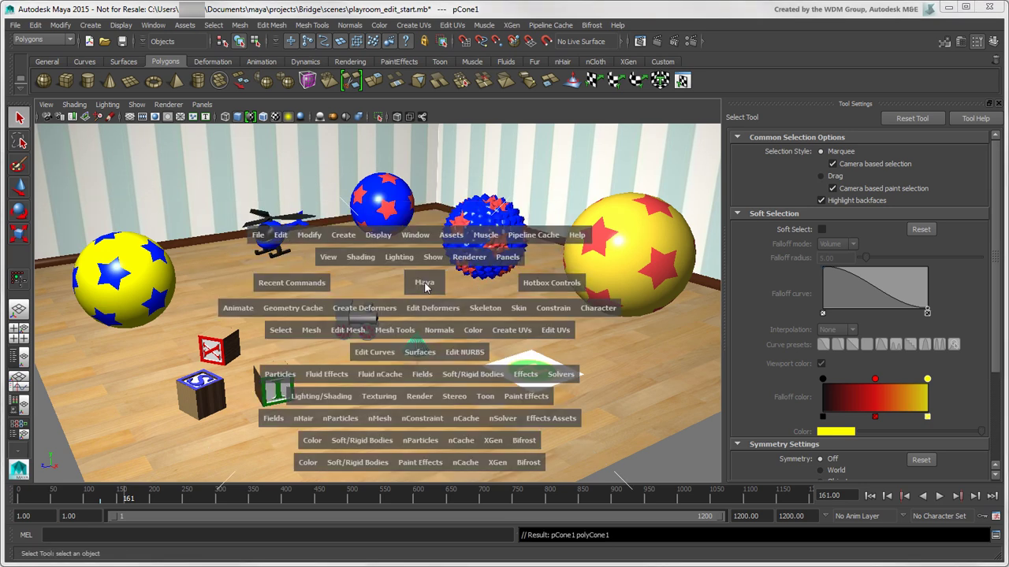
{"action": "left_click", "coordinate": [418, 405]}
{"action": "left_click", "coordinate": [416, 409]}
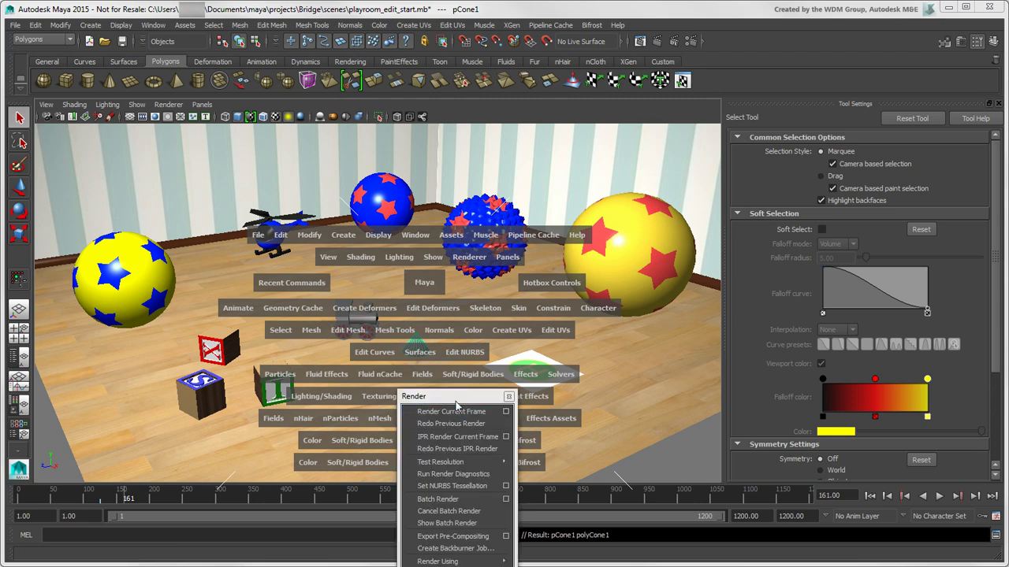
{"action": "left_click_drag", "start_coordinate": [453, 332], "coordinate": [105, 323]}
{"action": "left_click", "coordinate": [159, 319]}
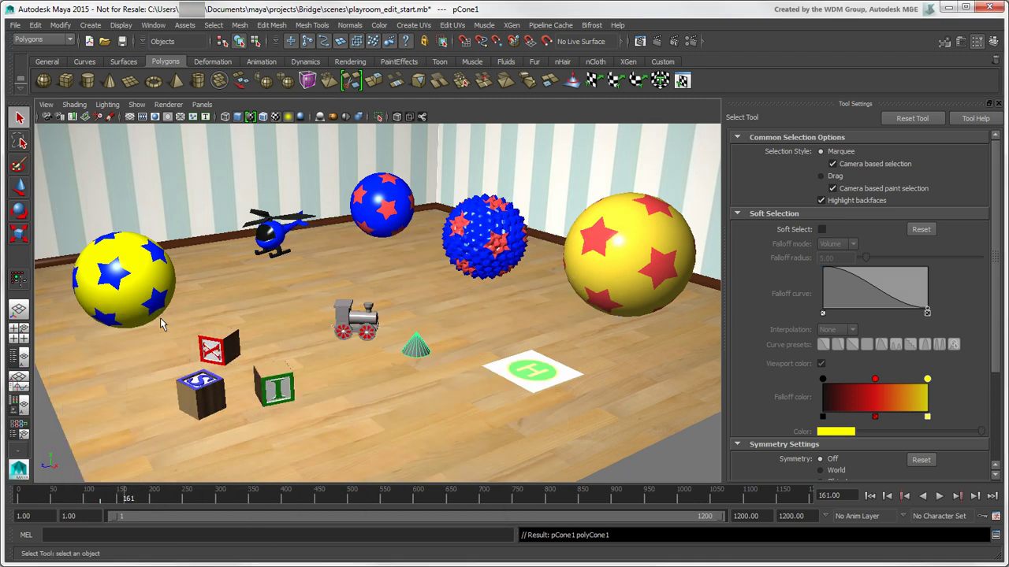
- Switch the viewport to a different camera through the hotbox's view marking menu
{"action": "key", "text": "space"}
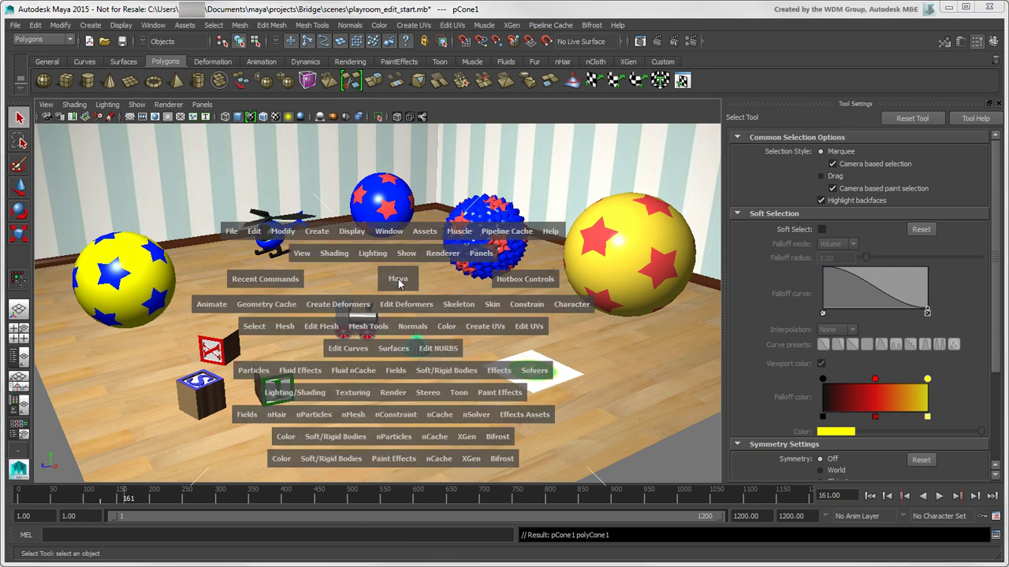
{"action": "left_click_drag", "start_coordinate": [398, 279], "coordinate": [394, 251]}
{"action": "key", "text": "space"}
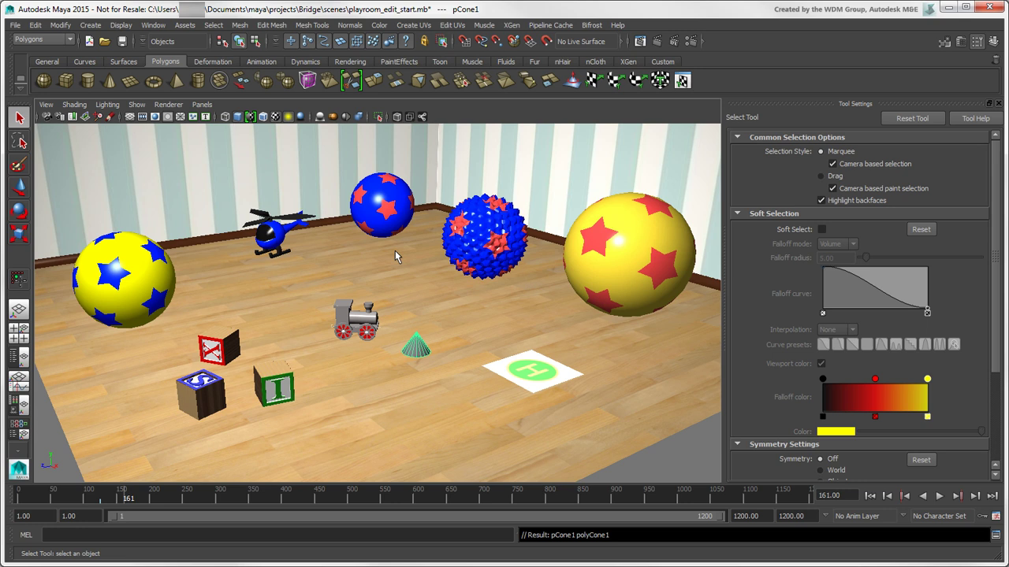
{"action": "left_click", "coordinate": [121, 24]}
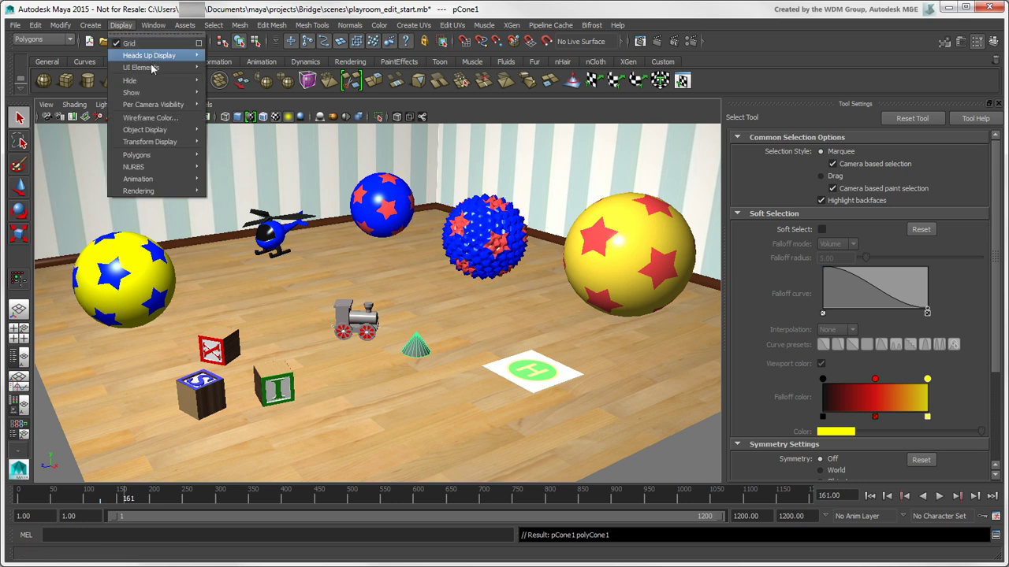
{"action": "mouse_move", "coordinate": [153, 68]}
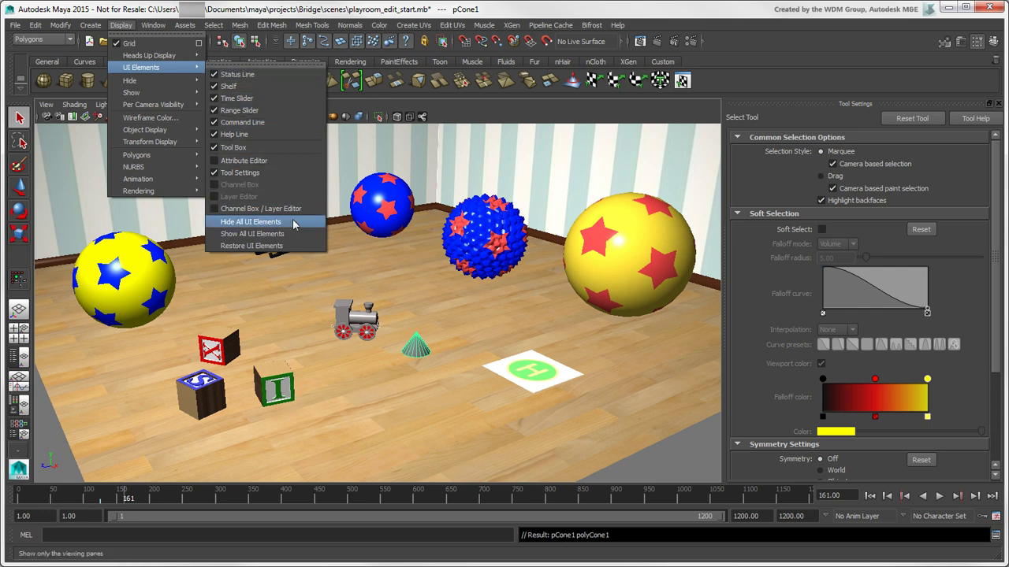
{"action": "left_click", "coordinate": [293, 225]}
{"action": "key", "text": "space"}
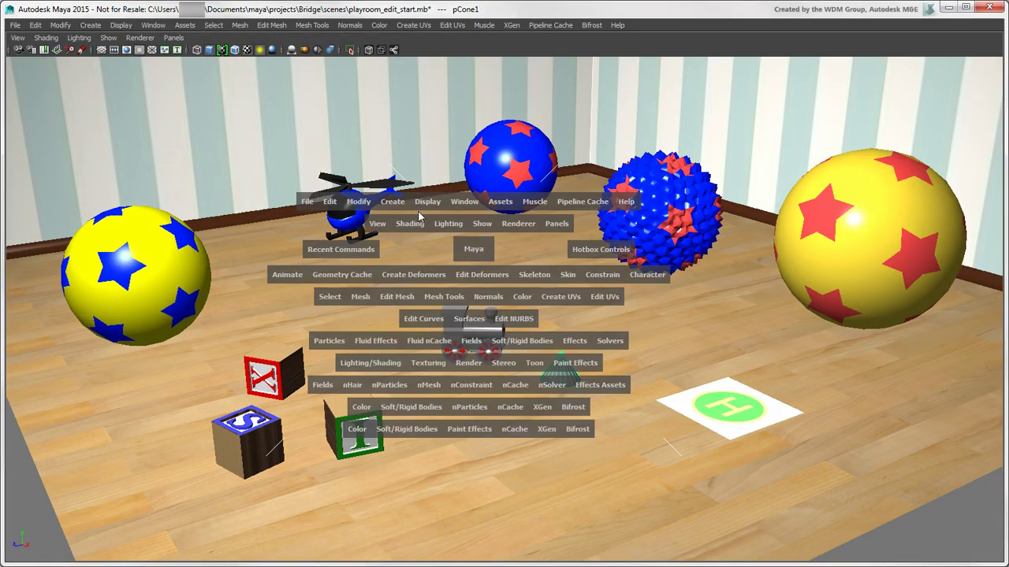
{"action": "left_click", "coordinate": [428, 201]}
{"action": "mouse_move", "coordinate": [469, 247]}
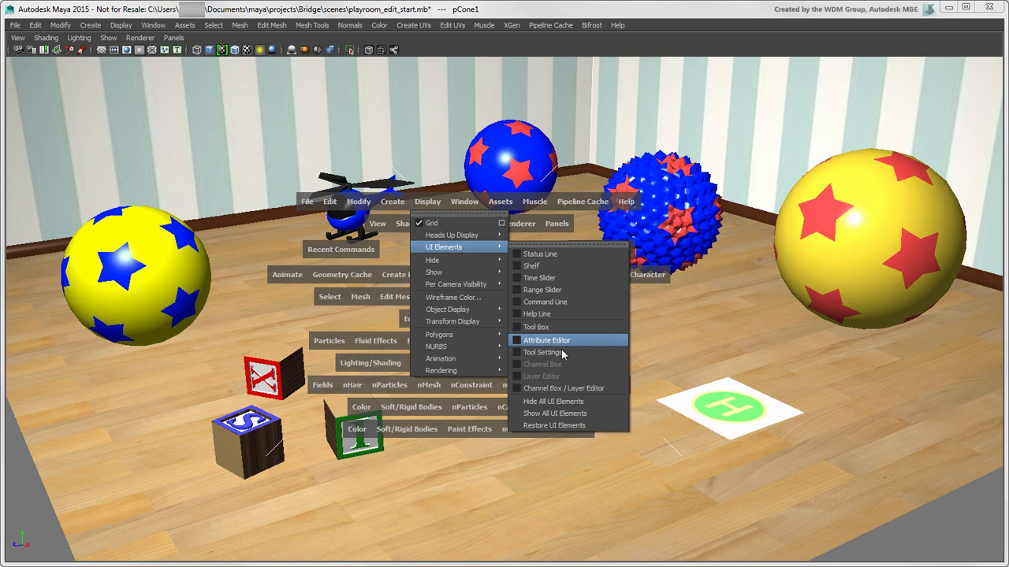
{"action": "left_click", "coordinate": [603, 429]}
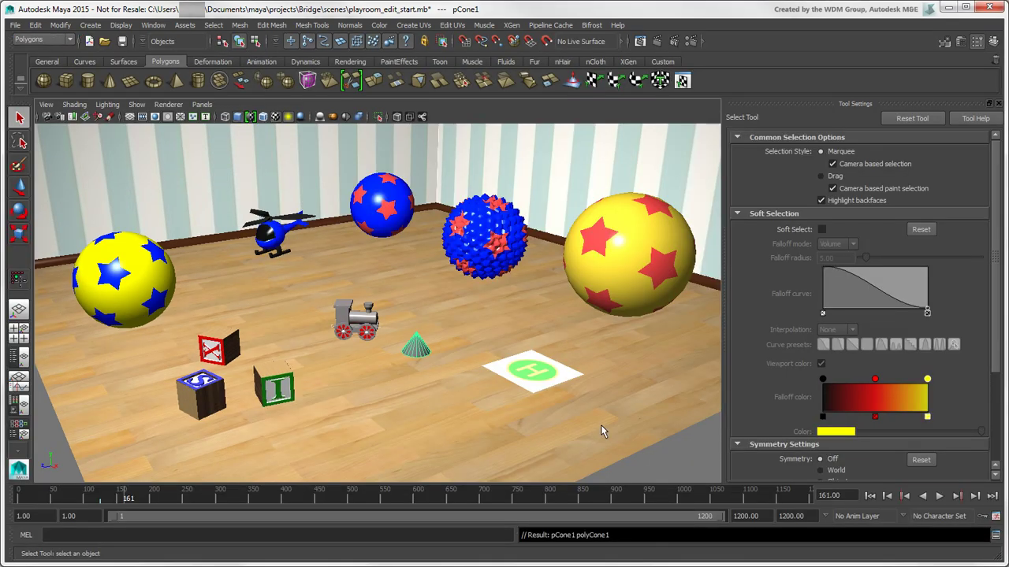
{"action": "key", "text": "ctrl+space"}
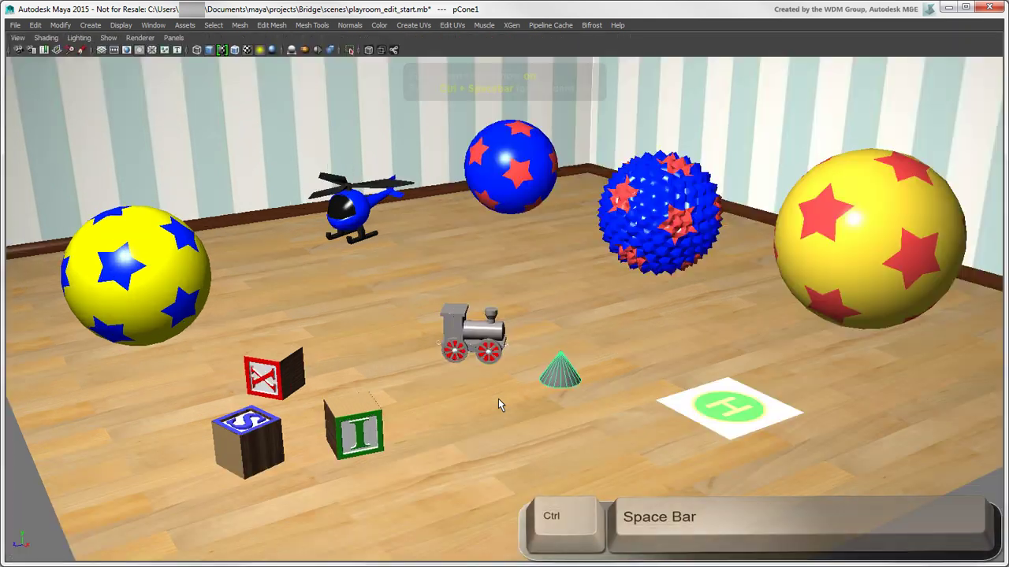
{"action": "key", "text": "space"}
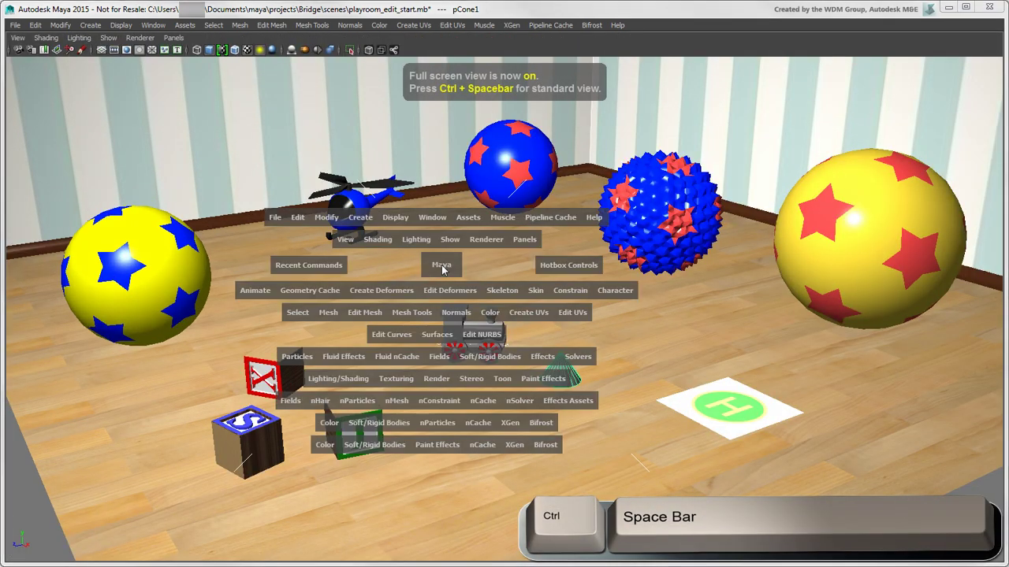
{"action": "left_click_drag", "start_coordinate": [440, 263], "coordinate": [447, 240]}
{"action": "key", "text": "space"}
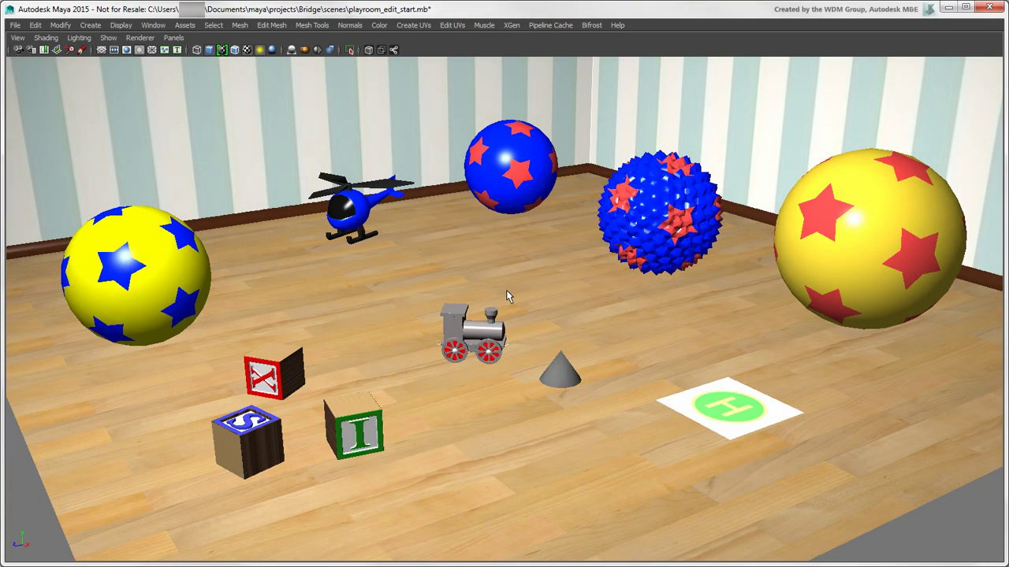
{"action": "key", "text": "ctrl+space"}
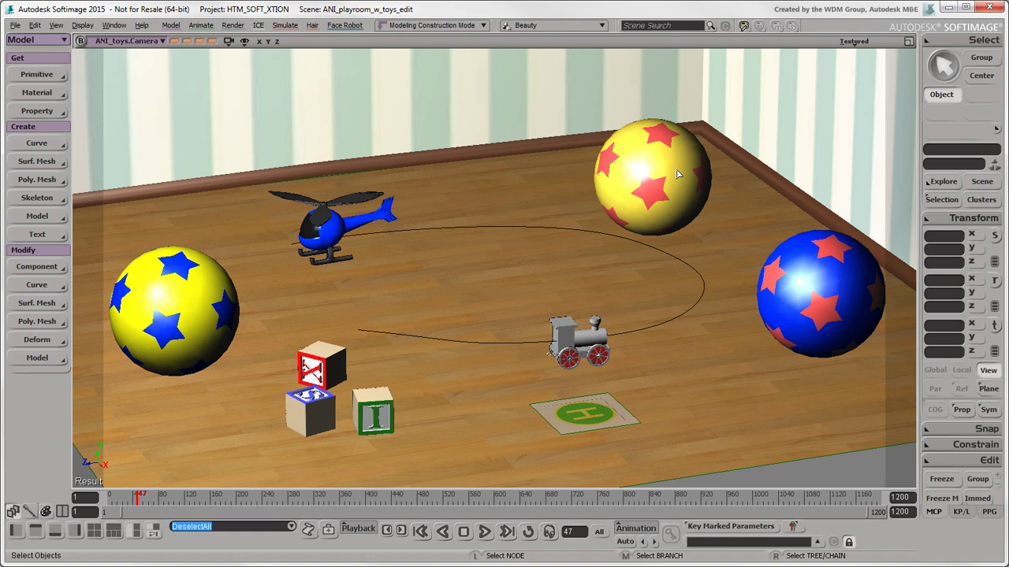
- Select and right-click the yellow star ball, then the circular path curve, to open their context menus
{"action": "left_click", "coordinate": [674, 175]}
{"action": "right_click", "coordinate": [673, 175]}
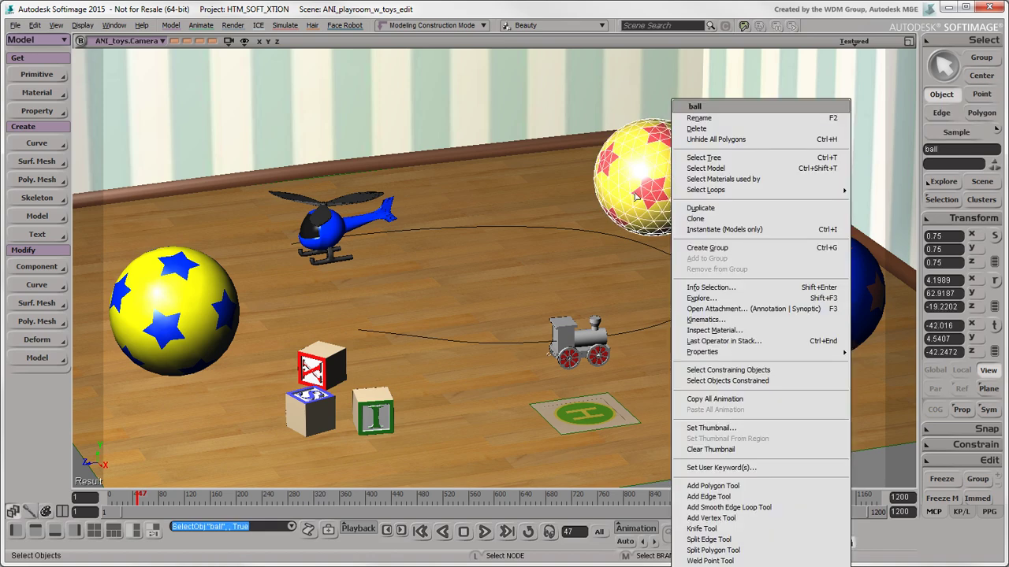
{"action": "left_click", "coordinate": [537, 230]}
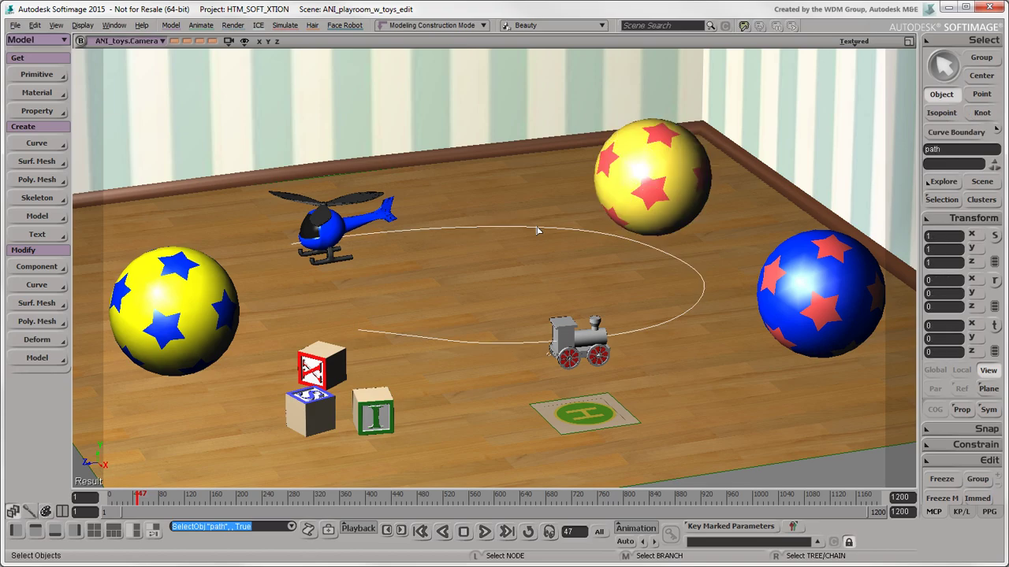
{"action": "right_click", "coordinate": [536, 229]}
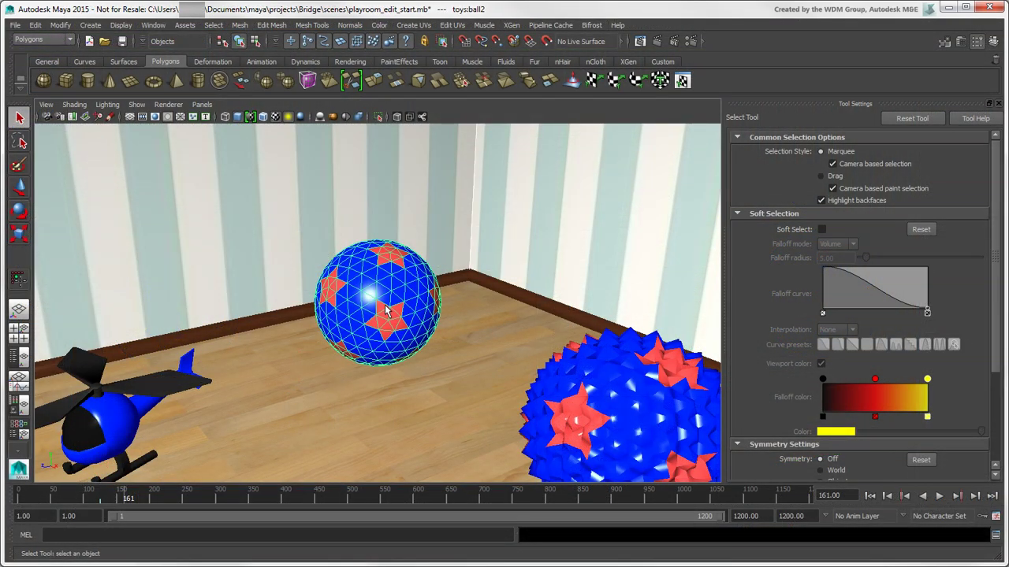
- Pick Face mode on the letter-X block, select its top face, and toggle F8 between object and component modes
{"action": "right_click_drag", "start_coordinate": [386, 311], "coordinate": [384, 277]}
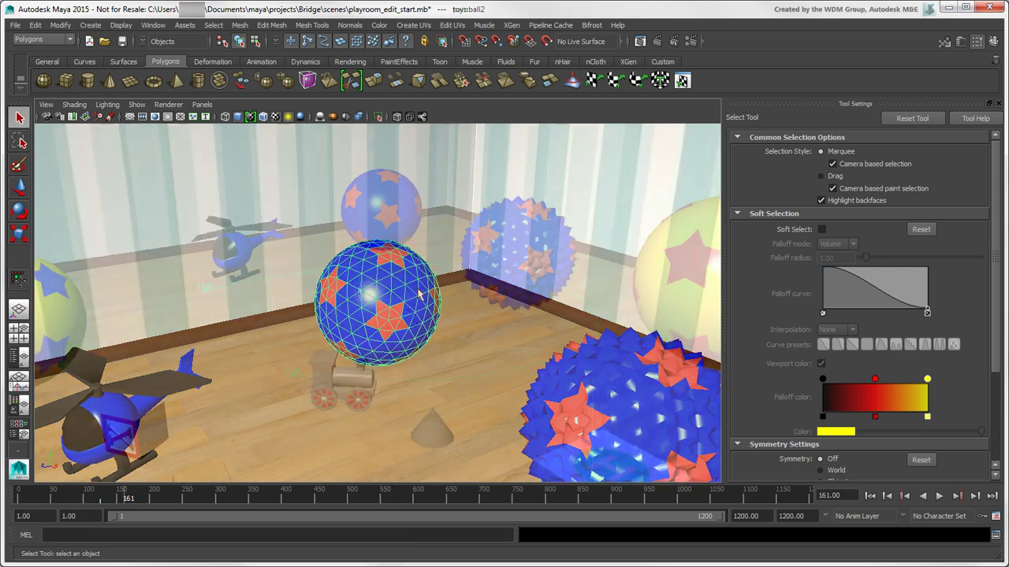
{"action": "right_click_drag", "start_coordinate": [340, 268], "coordinate": [390, 260]}
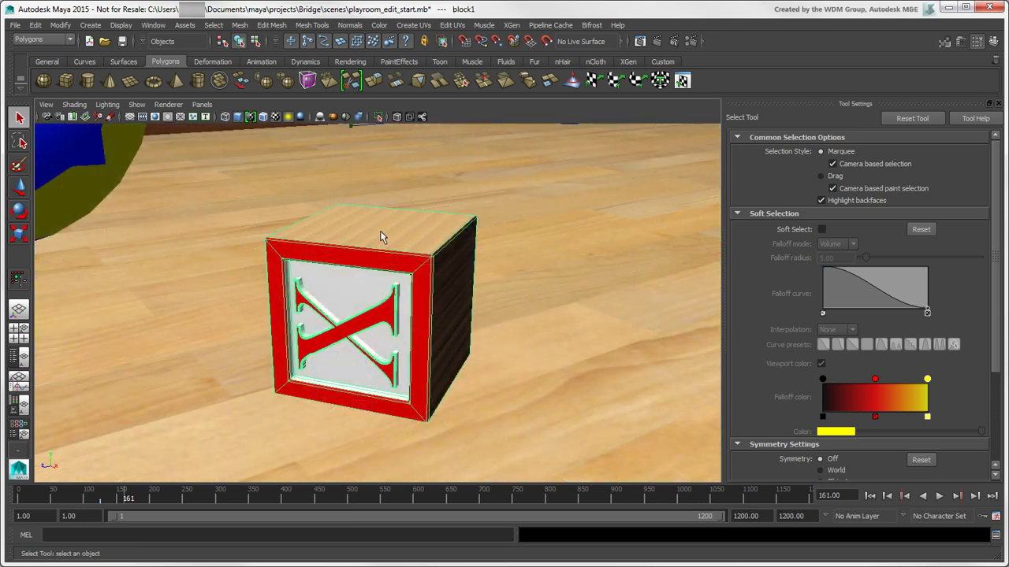
{"action": "right_click_drag", "start_coordinate": [381, 231], "coordinate": [382, 266]}
{"action": "left_click", "coordinate": [382, 235]}
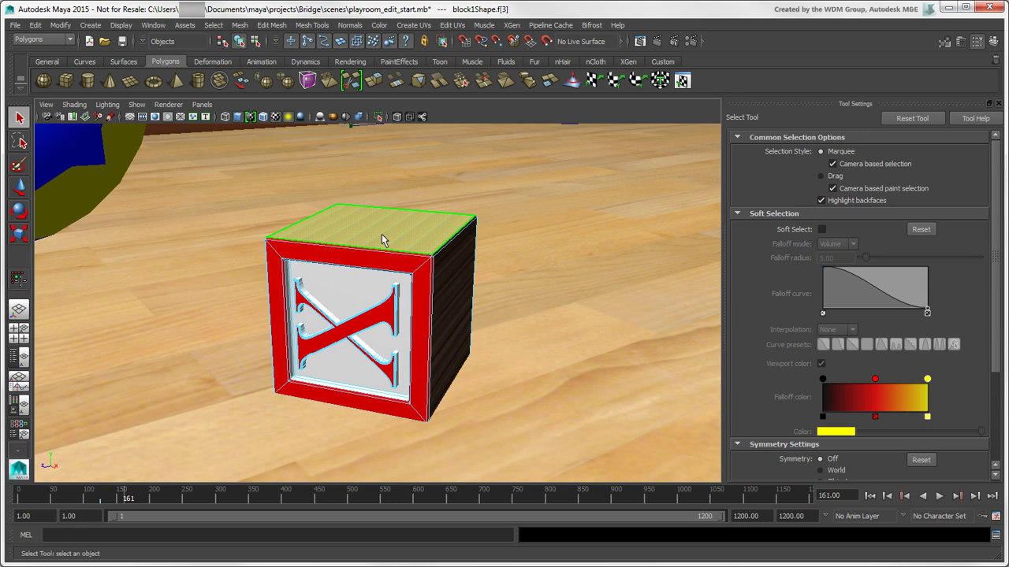
{"action": "key", "text": "F8"}
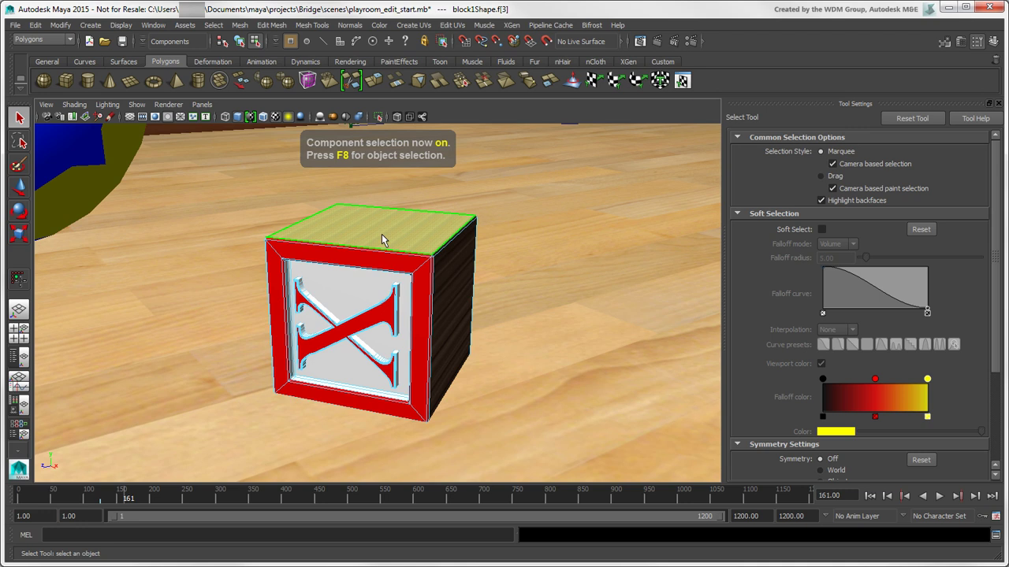
{"action": "key", "text": "F8"}
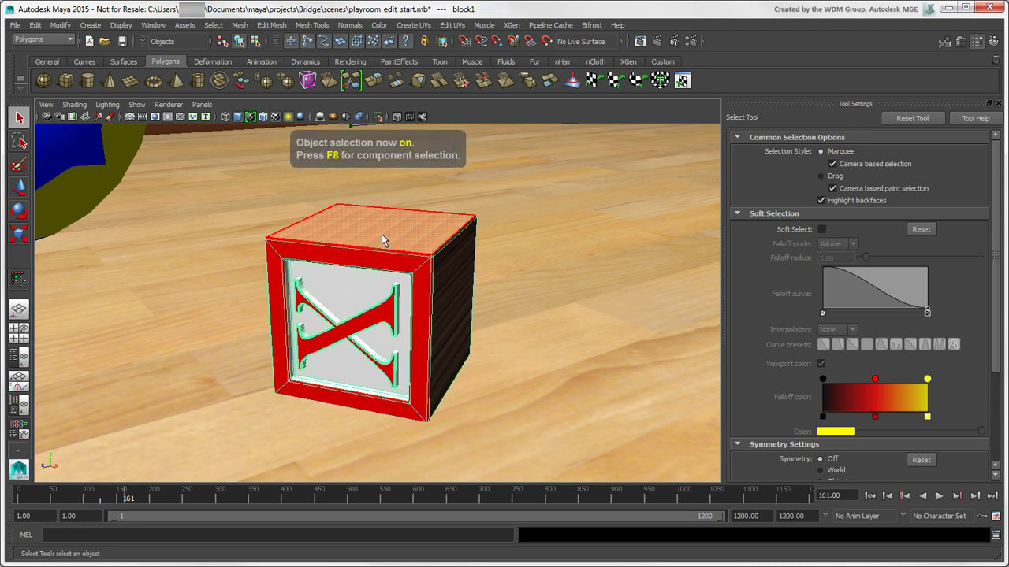
{"action": "key", "text": "F8"}
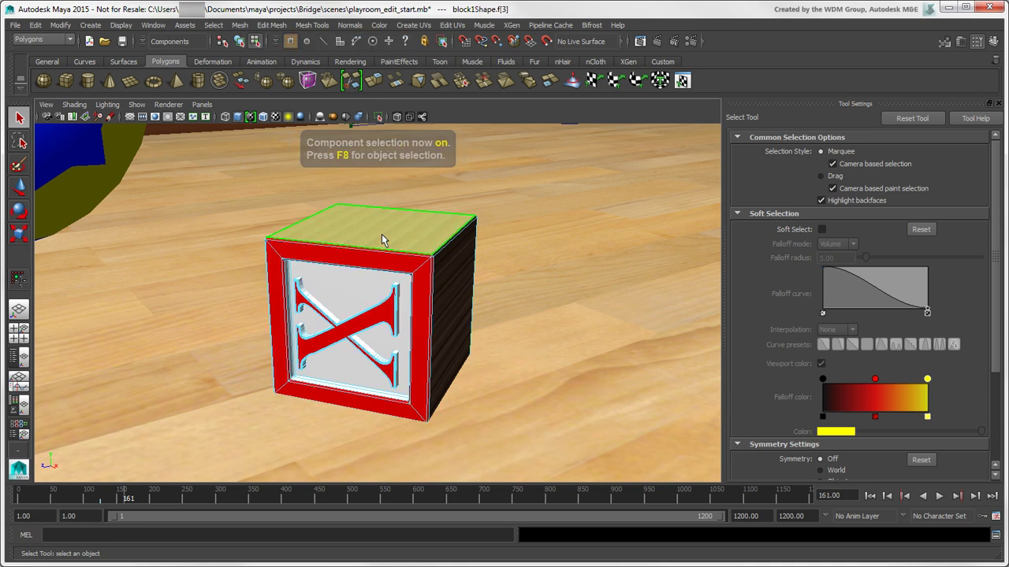
- Extrude block1's top face and inset it with an Offset of 0.3, then change the selection mode
{"action": "mouse_move", "coordinate": [382, 240]}
{"action": "right_mouse_down", "text": "shift"}
{"action": "mouse_move", "coordinate": [382, 221]}
{"action": "mouse_move", "coordinate": [331, 215]}
{"action": "mouse_move", "coordinate": [384, 268]}
{"action": "right_mouse_up", "text": "shift"}
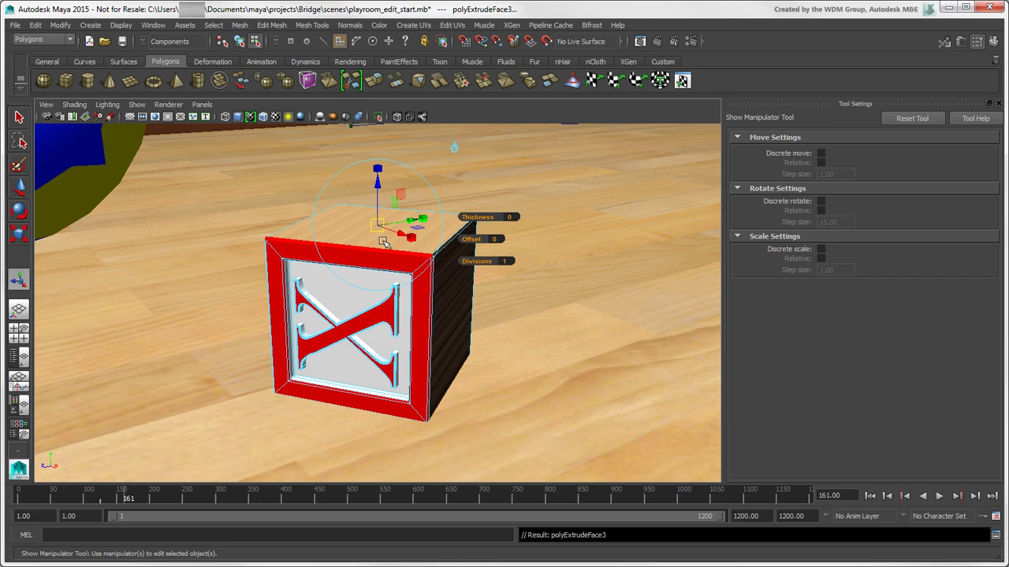
{"action": "left_click_drag", "start_coordinate": [490, 215], "coordinate": [498, 252]}
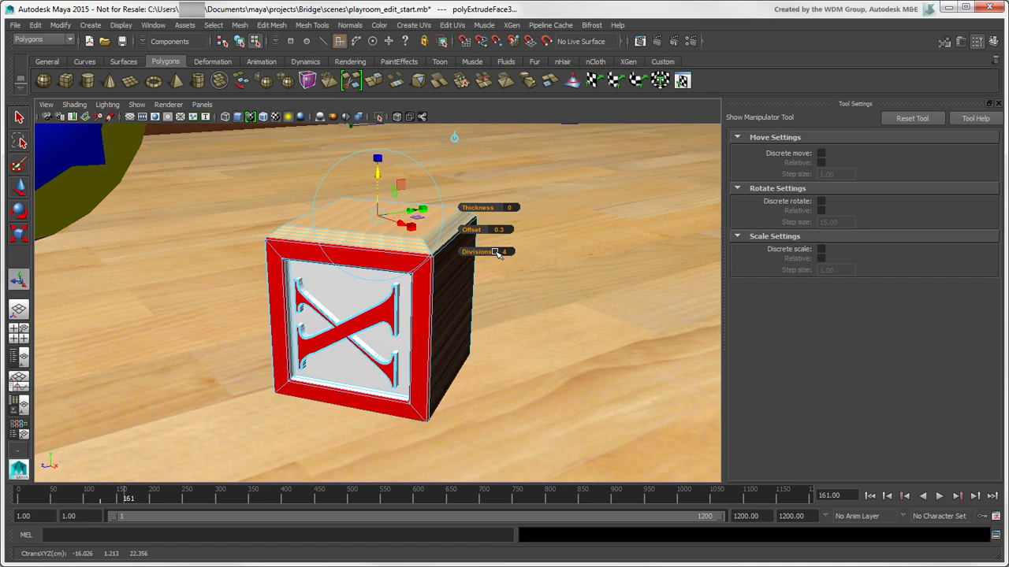
{"action": "right_click_drag", "start_coordinate": [496, 253], "coordinate": [574, 284], "text": "ctrl+shift"}
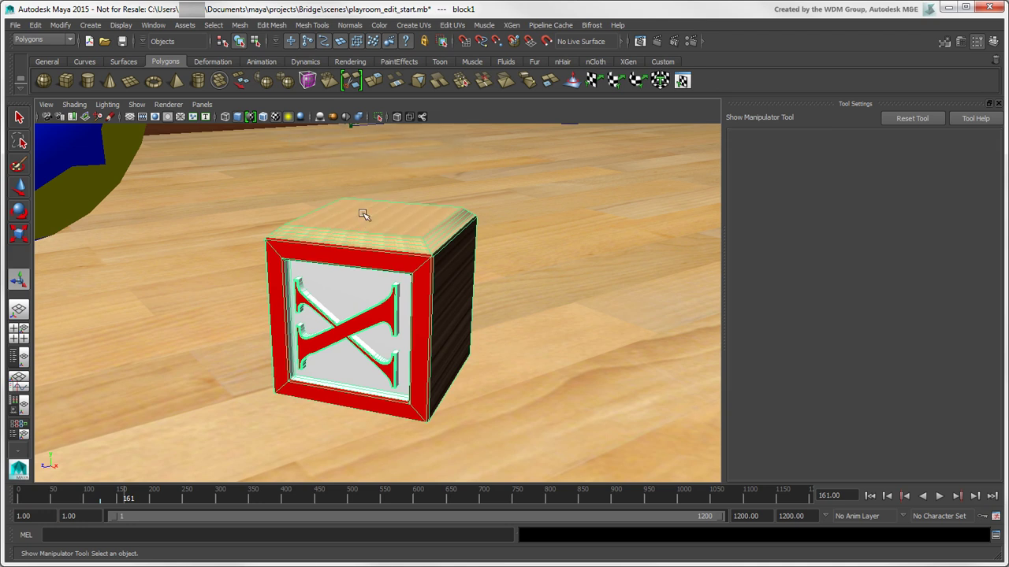
{"action": "right_click_drag", "start_coordinate": [363, 215], "coordinate": [367, 242]}
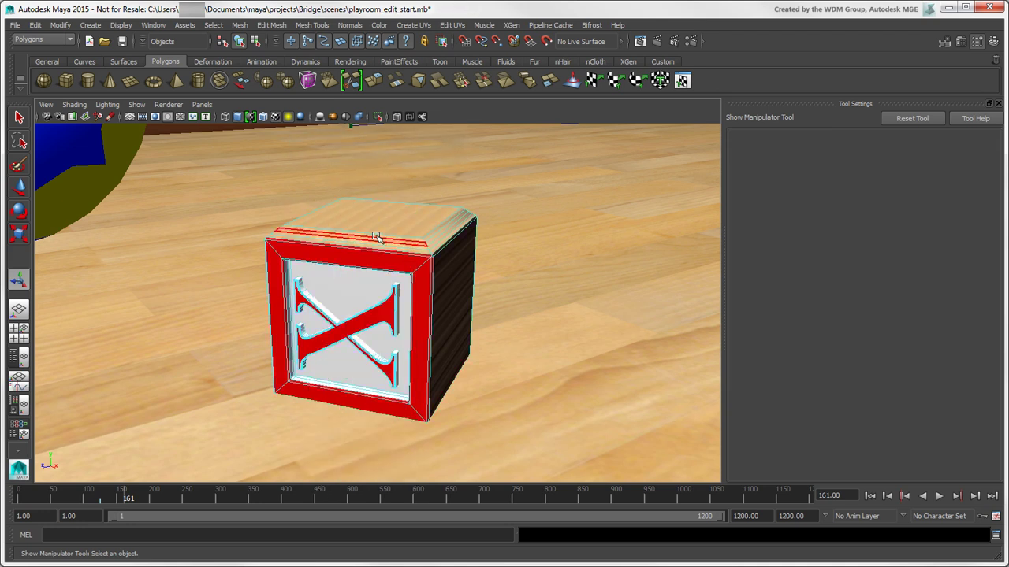
- Convert the top face to vertices, return to Object Mode, and activate the Move tool on block1
{"action": "left_click", "coordinate": [383, 222]}
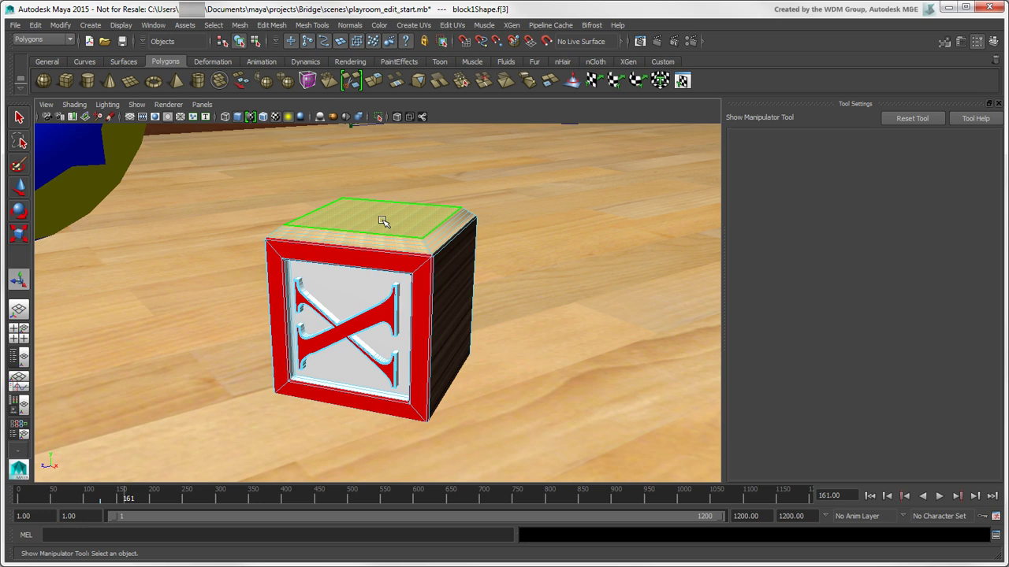
{"action": "right_click_drag", "start_coordinate": [383, 221], "coordinate": [319, 220], "text": "ctrl"}
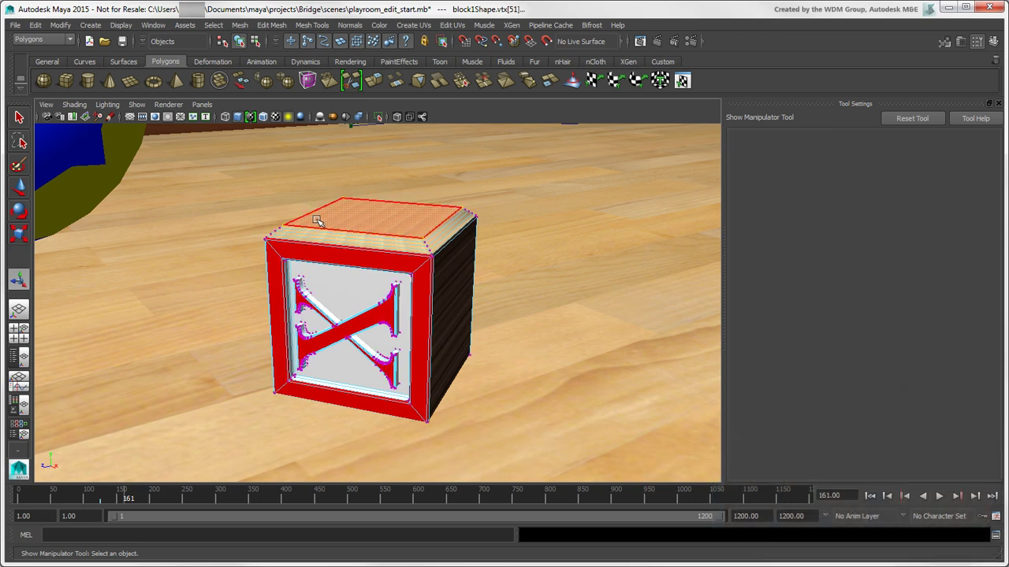
{"action": "scroll", "coordinate": [321, 222], "scroll_direction": "up", "scroll_amount": 3}
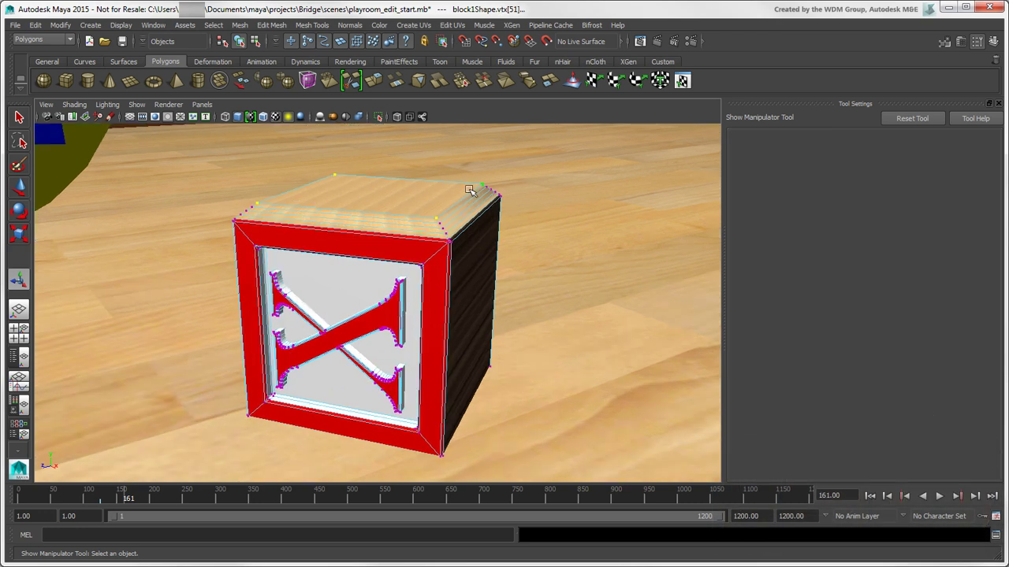
{"action": "right_click", "coordinate": [344, 197]}
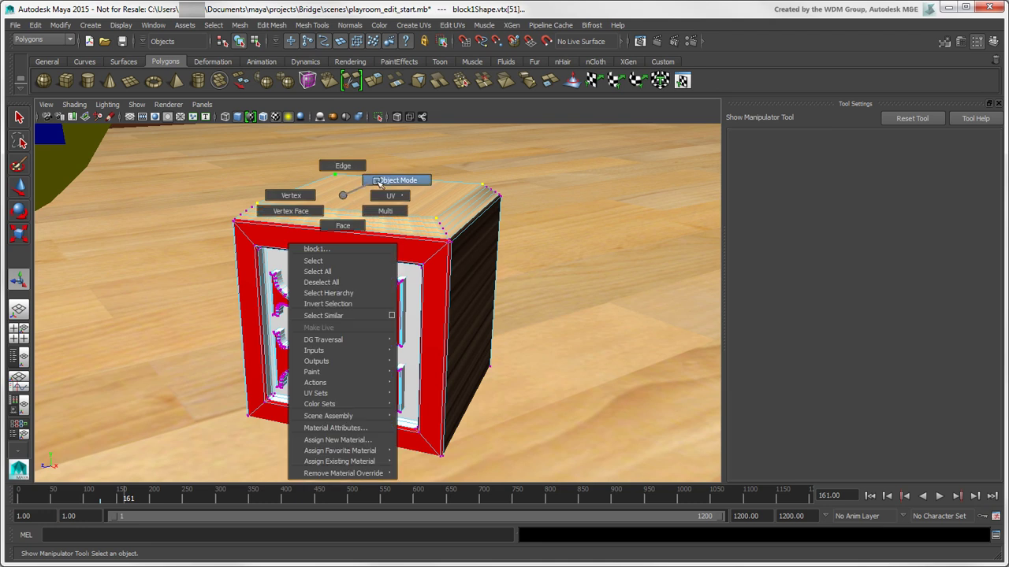
{"action": "left_click", "coordinate": [397, 180]}
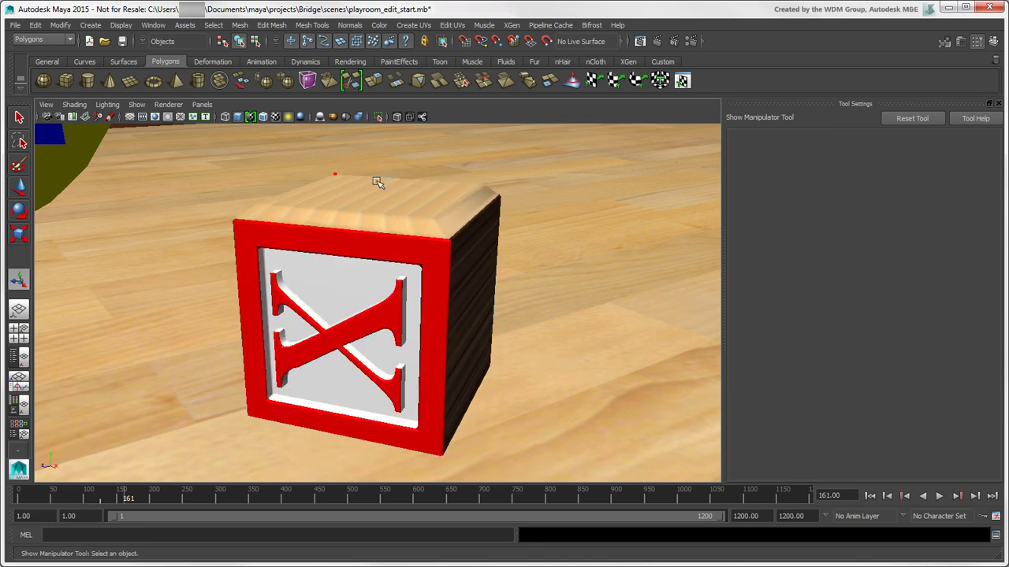
{"action": "left_click", "coordinate": [19, 188]}
- Select block1 and show the move manipulator's marking menu with its Select submenu
{"action": "left_click", "coordinate": [345, 194]}
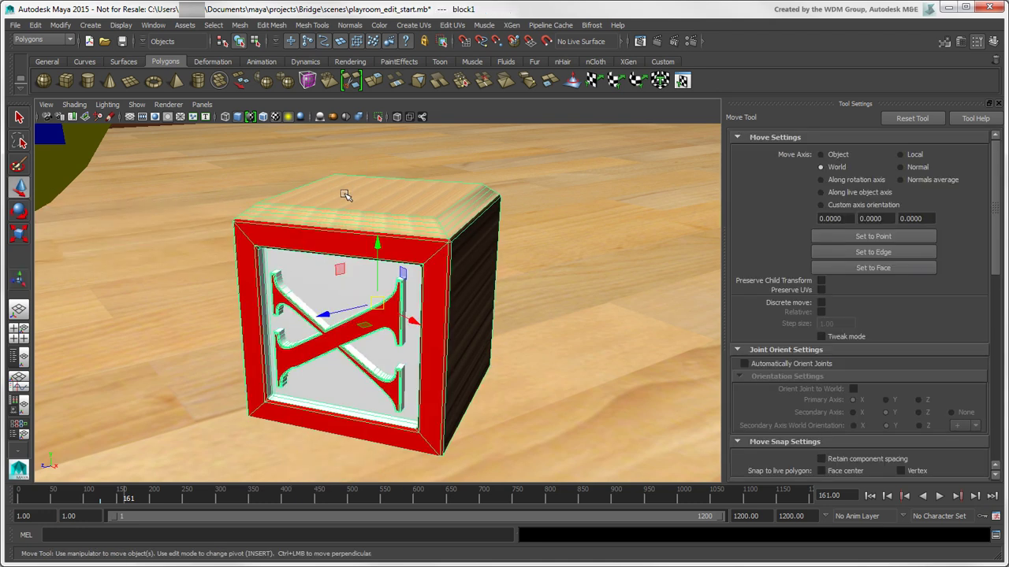
{"action": "right_click", "coordinate": [377, 306], "text": "ctrl+shift"}
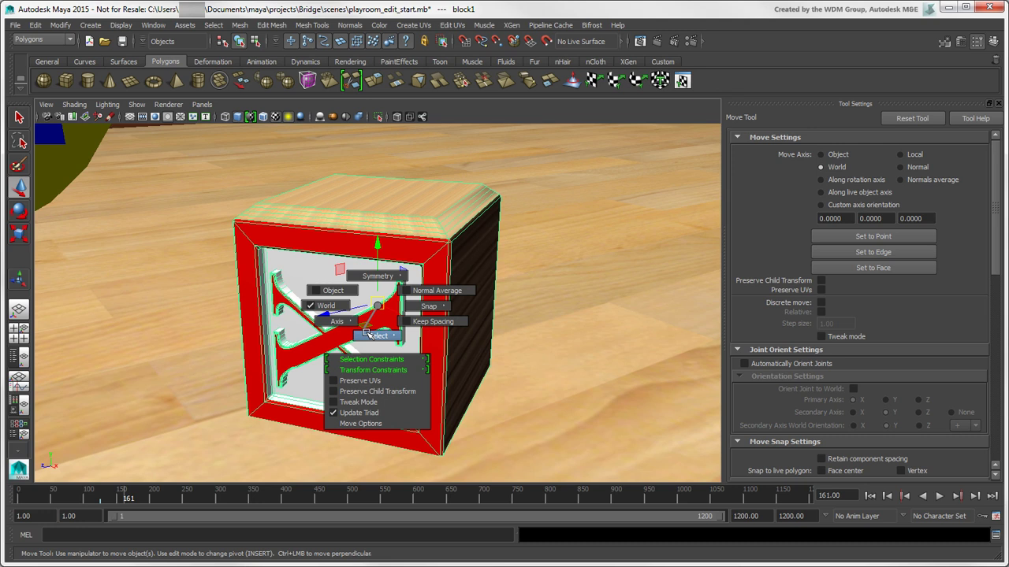
{"action": "mouse_move", "coordinate": [379, 336]}
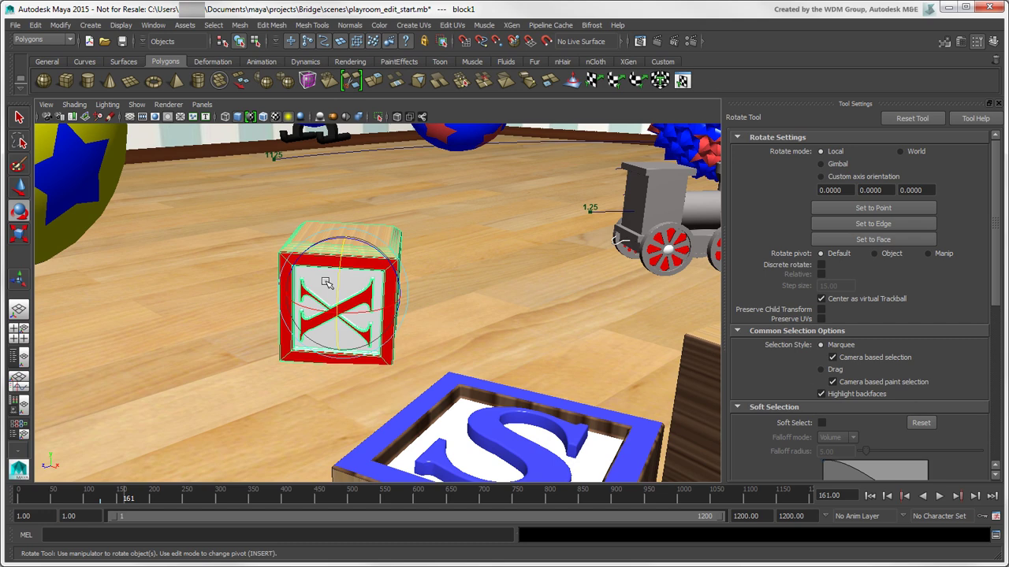
- Open the Marking Menu Editor, start Create Marking Menu, then add a polygon sphere from the shelf
{"action": "left_click", "coordinate": [154, 25]}
{"action": "mouse_move", "coordinate": [224, 92]}
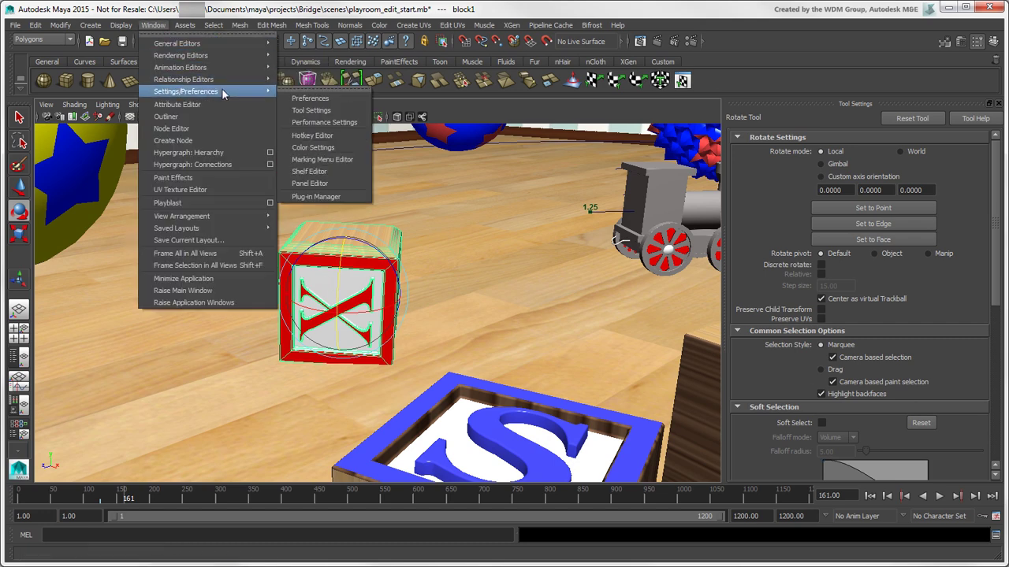
{"action": "left_click", "coordinate": [364, 161]}
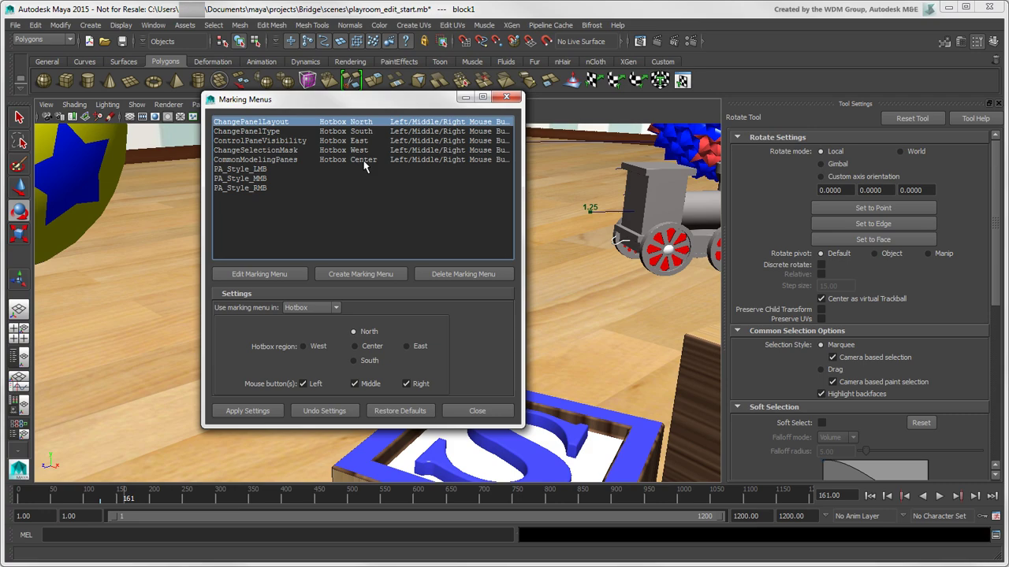
{"action": "left_click", "coordinate": [347, 275]}
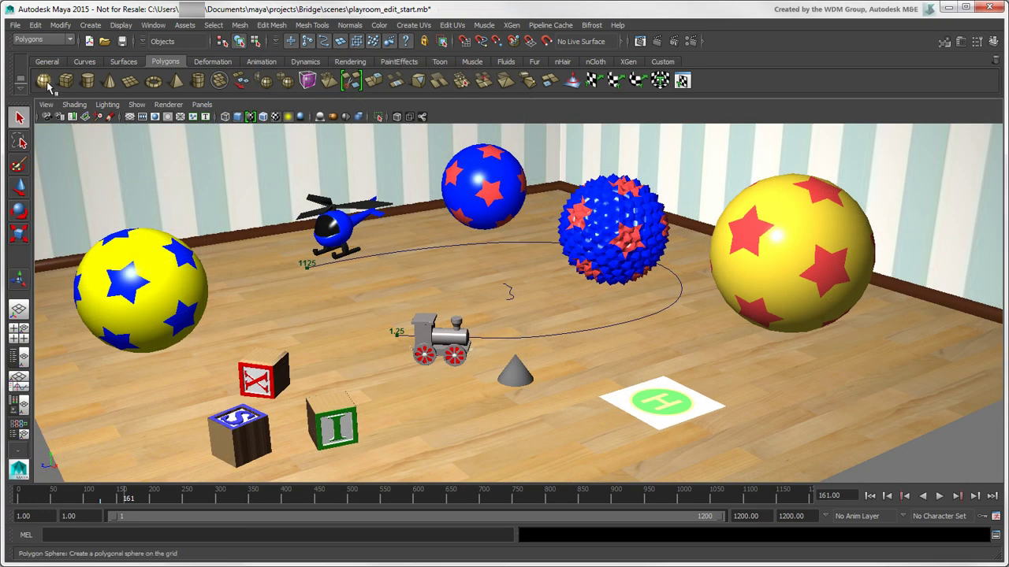
{"action": "left_click", "coordinate": [45, 82]}
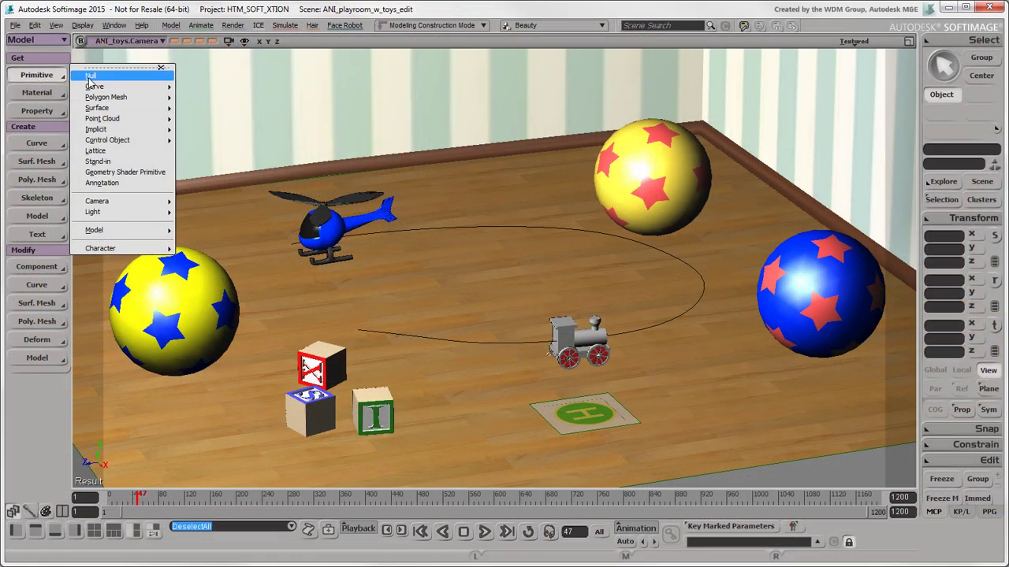
- Create sphere2, a polygon mesh sphere with radius 4 and 8×8 subdivisions
{"action": "mouse_move", "coordinate": [126, 102]}
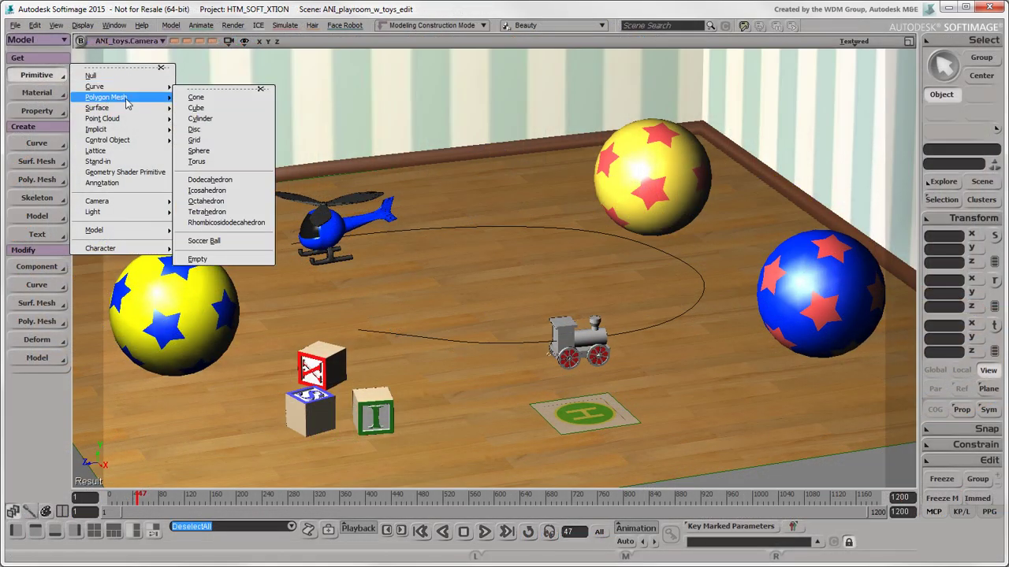
{"action": "left_click", "coordinate": [254, 151]}
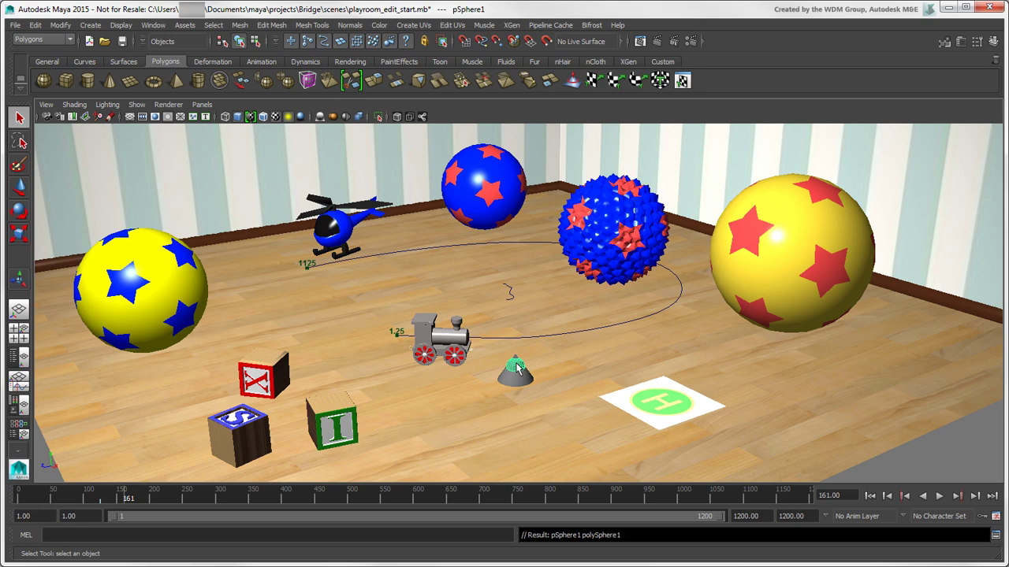
- Show pSphere1's attributes, cycle through Modeling Toolkit and Tool Settings, then dock the Channel Box / Layer Editor
{"action": "key", "text": "ctrl+a"}
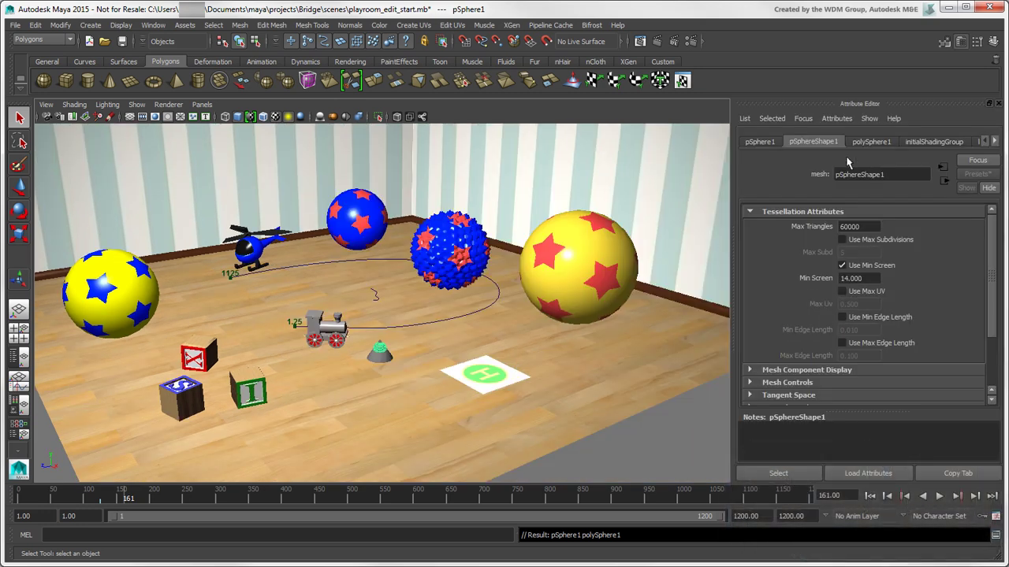
{"action": "left_click", "coordinate": [946, 44]}
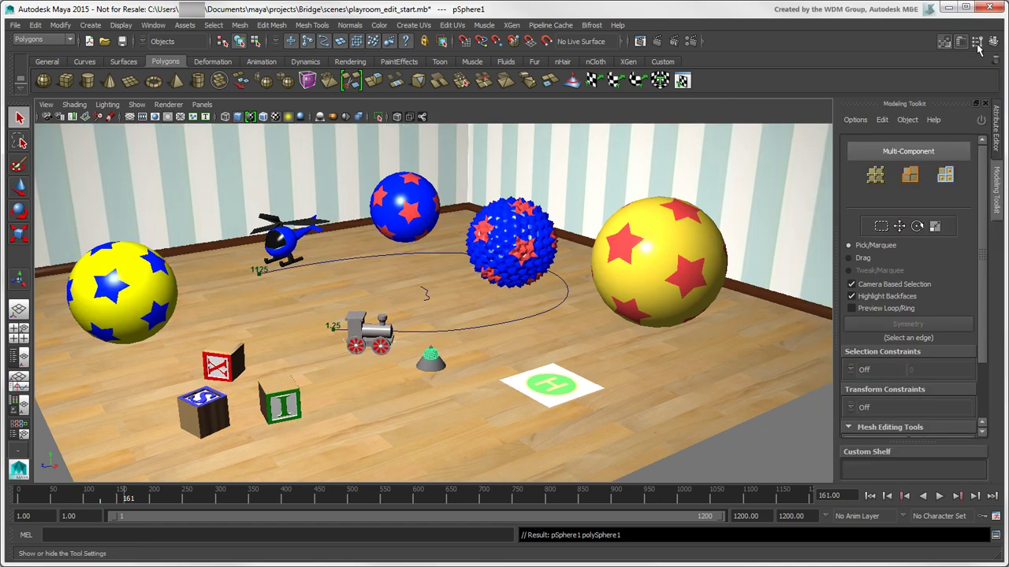
{"action": "left_click", "coordinate": [977, 46]}
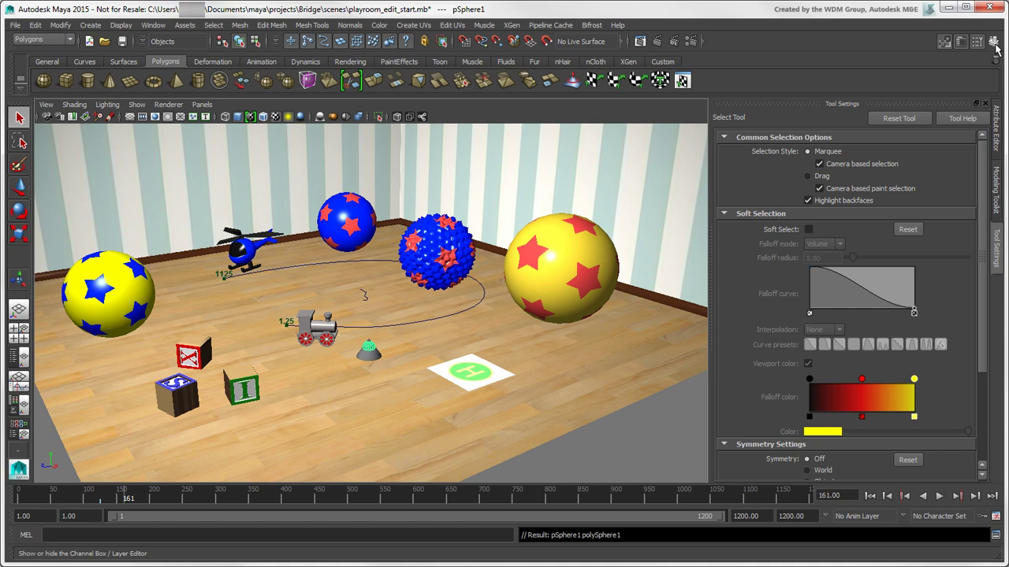
{"action": "left_click", "coordinate": [994, 47]}
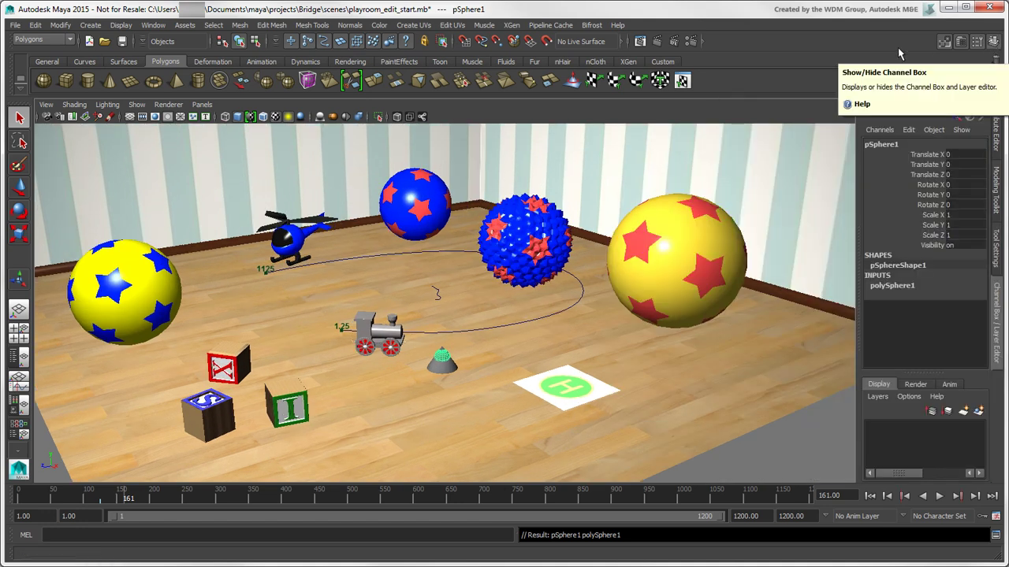
{"action": "left_click", "coordinate": [161, 28]}
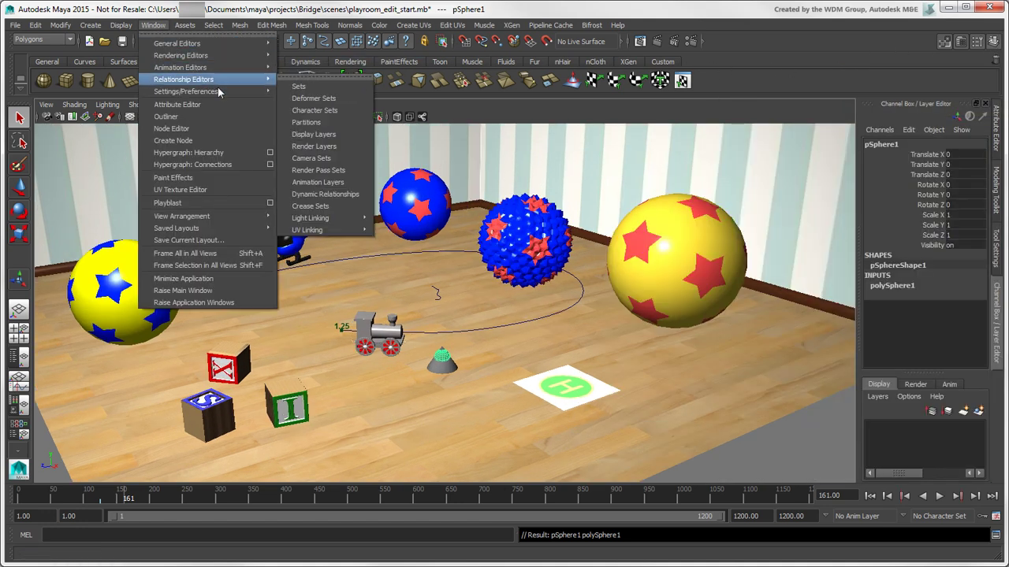
{"action": "mouse_move", "coordinate": [241, 93]}
{"action": "left_click", "coordinate": [330, 99]}
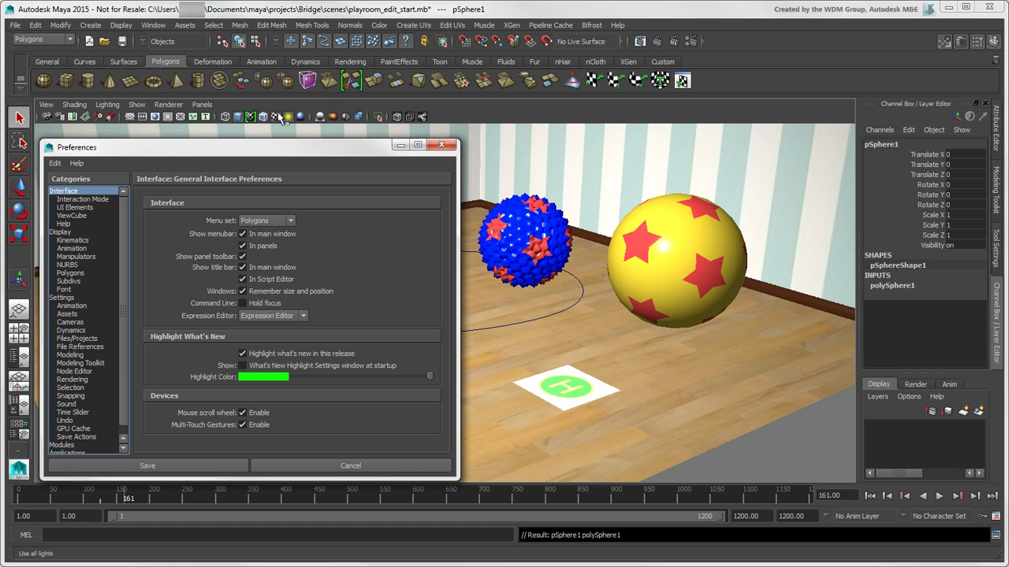
{"action": "left_click", "coordinate": [73, 208]}
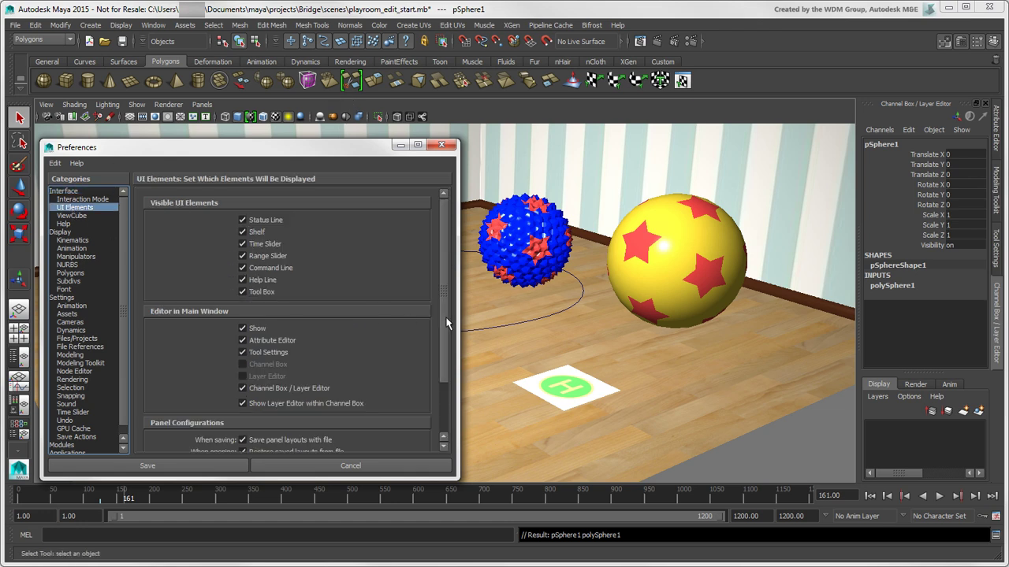
{"action": "scroll", "coordinate": [439, 355], "scroll_direction": "down", "scroll_amount": 3}
{"action": "left_click", "coordinate": [241, 272]}
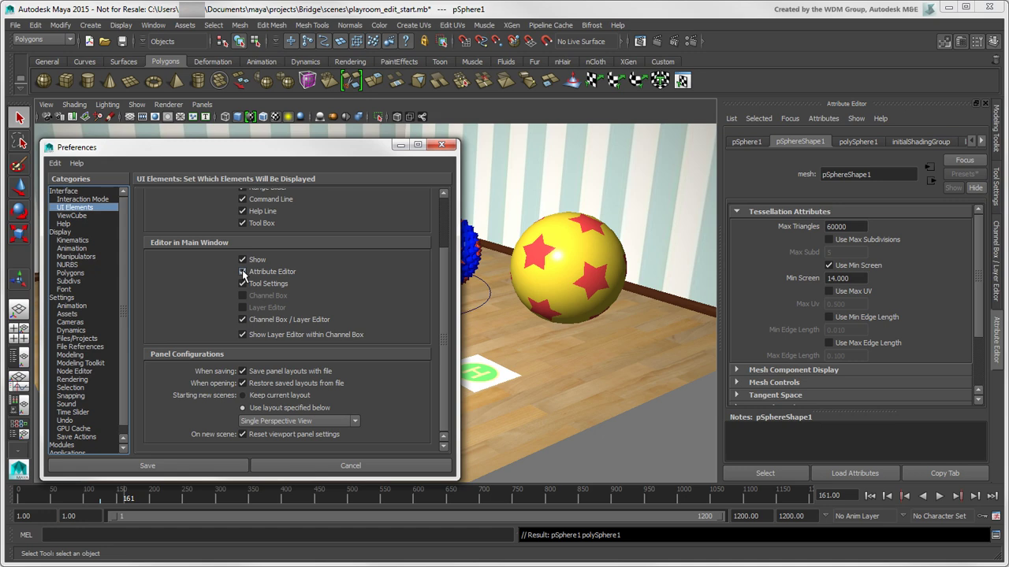
{"action": "left_click", "coordinate": [303, 464]}
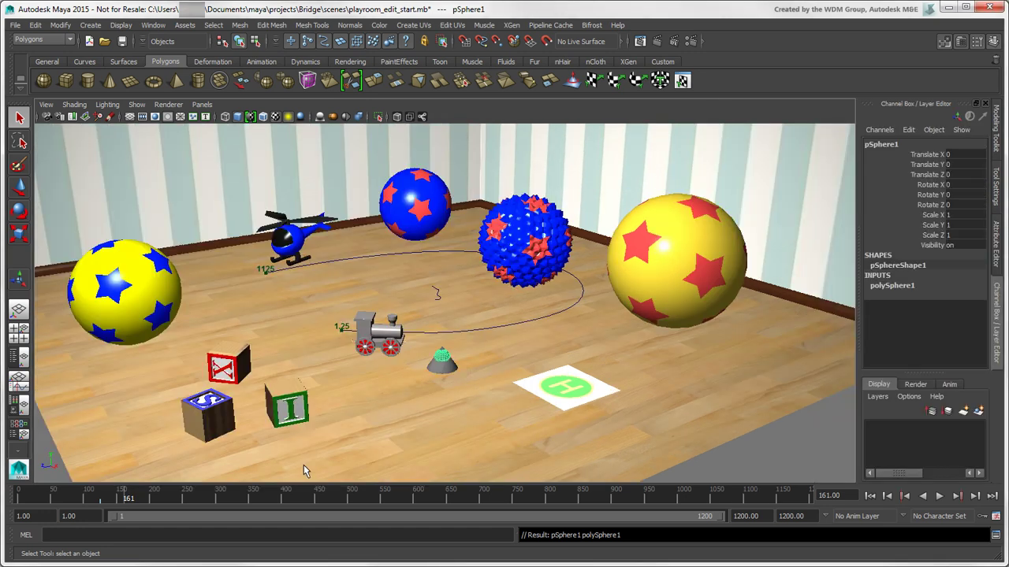
- Undo the last preferences change and dock the Attribute Editor using the right-edge tabs
{"action": "key", "text": "ctrl+z"}
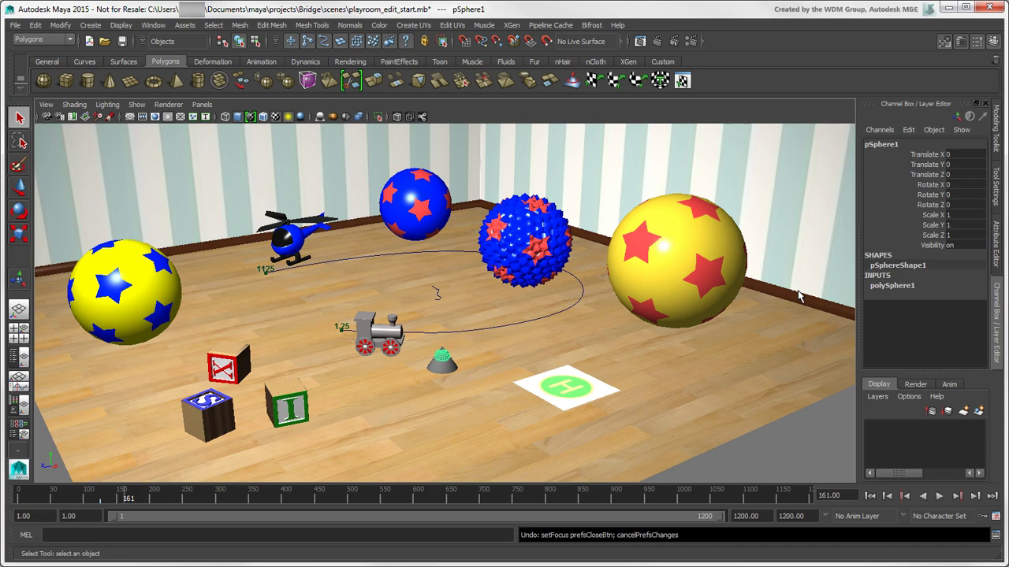
{"action": "left_click", "coordinate": [996, 132]}
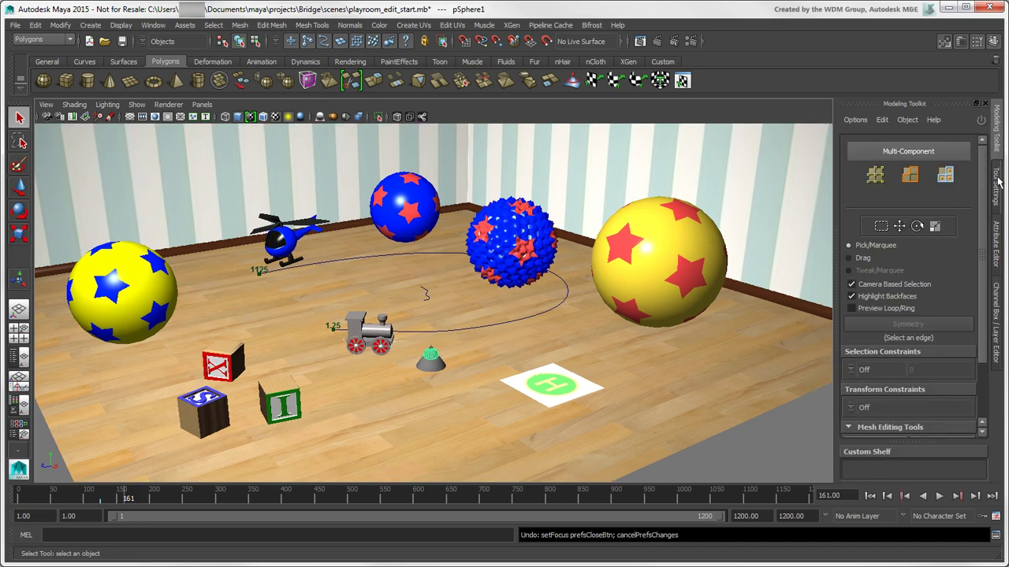
{"action": "left_click", "coordinate": [996, 189]}
{"action": "left_click", "coordinate": [997, 236]}
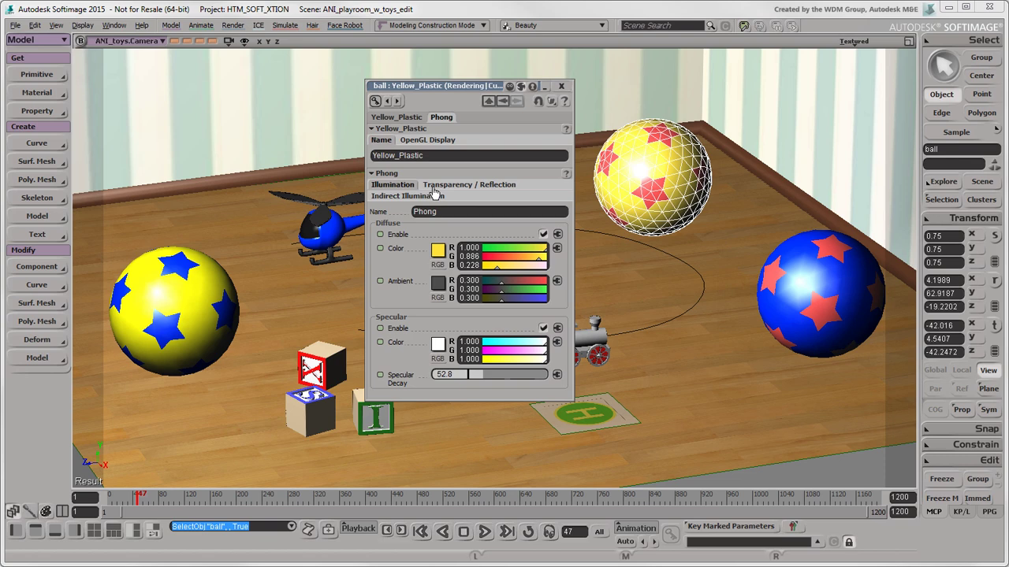
- Browse the material's transparency/reflection, indirect illumination, and diffuse/specular sections
{"action": "left_click", "coordinate": [437, 189]}
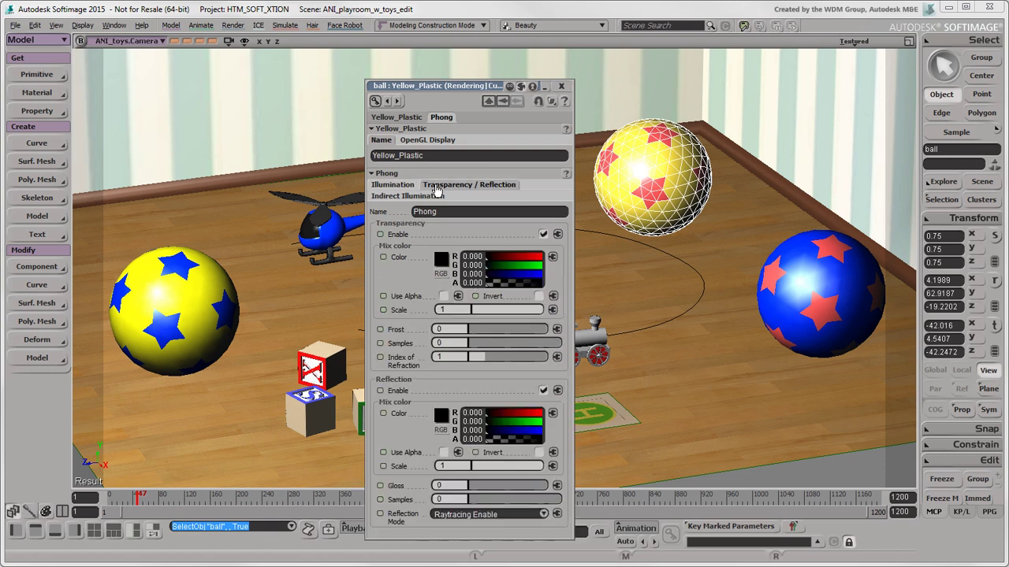
{"action": "left_click", "coordinate": [398, 197]}
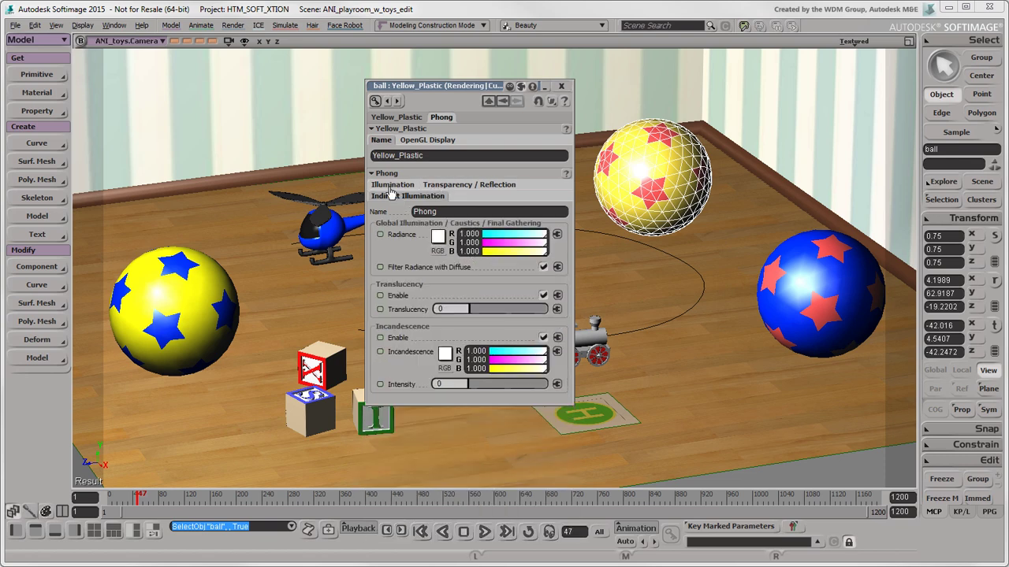
{"action": "left_click", "coordinate": [389, 185]}
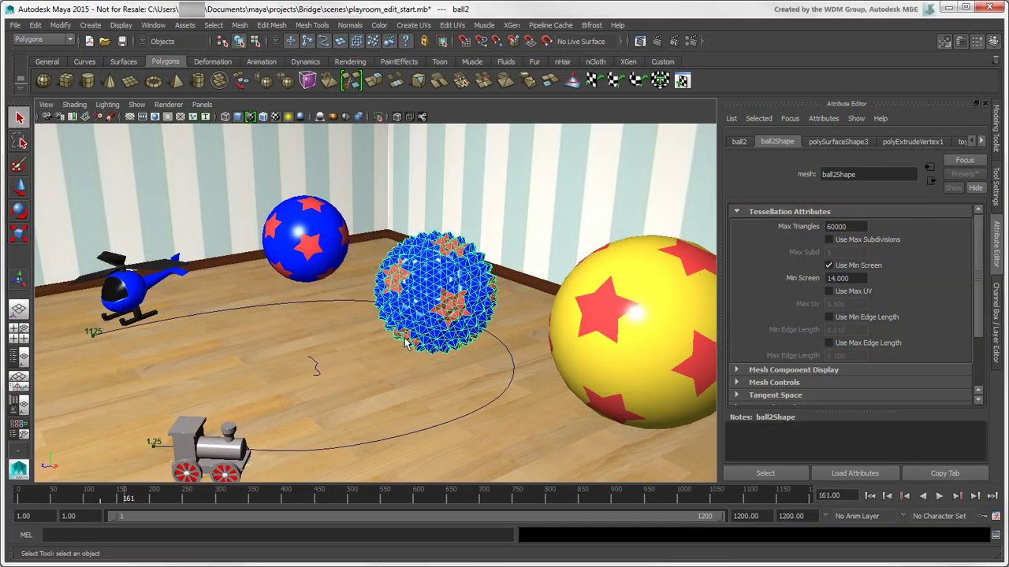
- Inspect ball2's polySurfaceShape3 and polyExtrudeVertex1 nodes, then return to the ball2 transform node
{"action": "left_click", "coordinate": [833, 143]}
{"action": "left_click", "coordinate": [889, 146]}
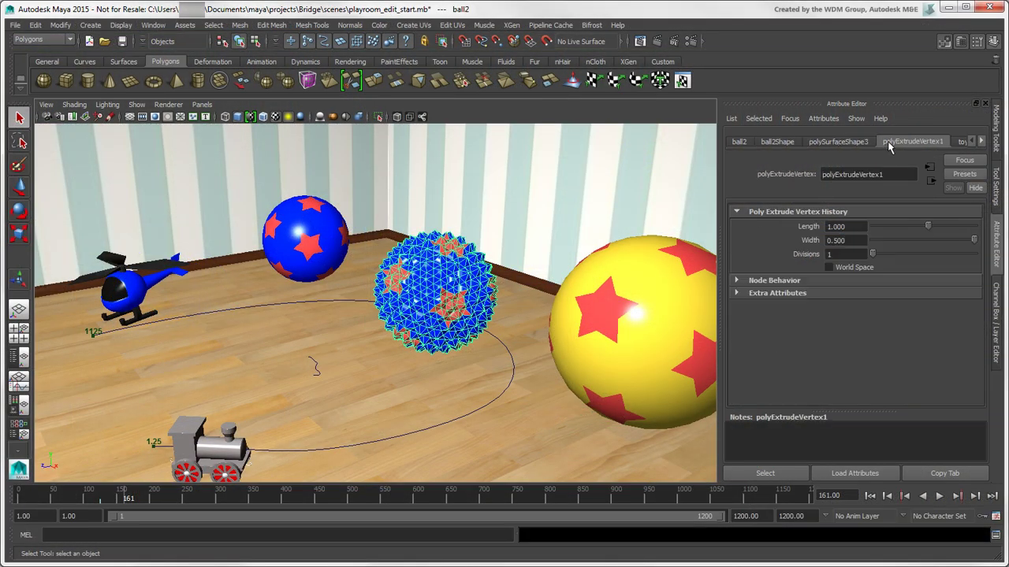
{"action": "left_click", "coordinate": [981, 142]}
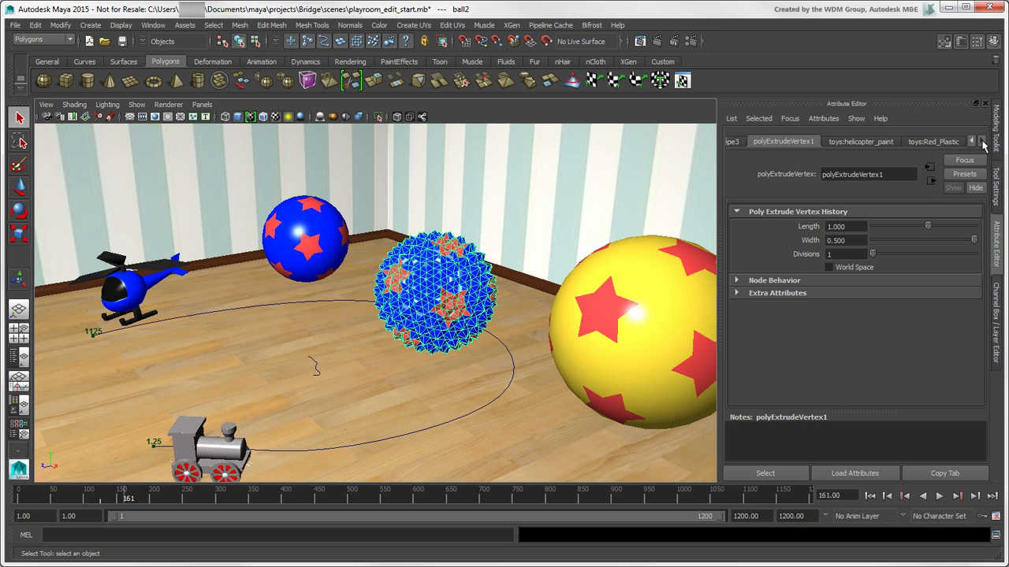
{"action": "right_click", "coordinate": [971, 141]}
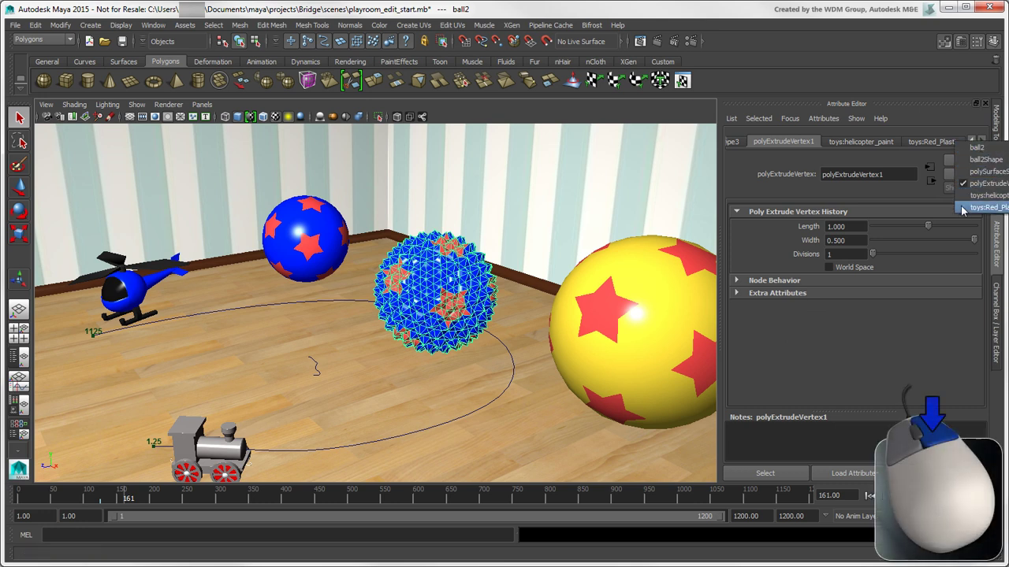
{"action": "left_click", "coordinate": [962, 150]}
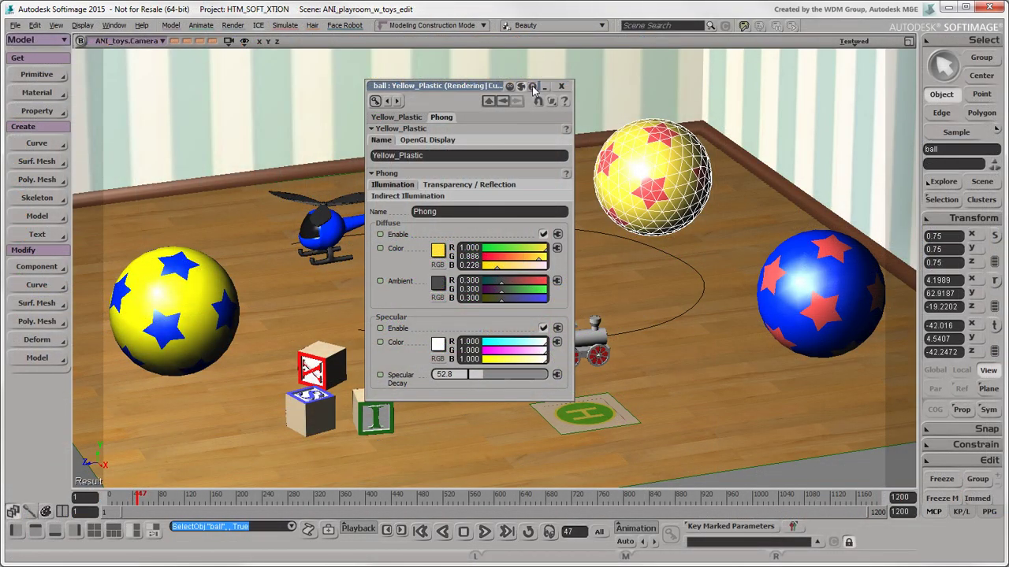
{"action": "left_click", "coordinate": [784, 280]}
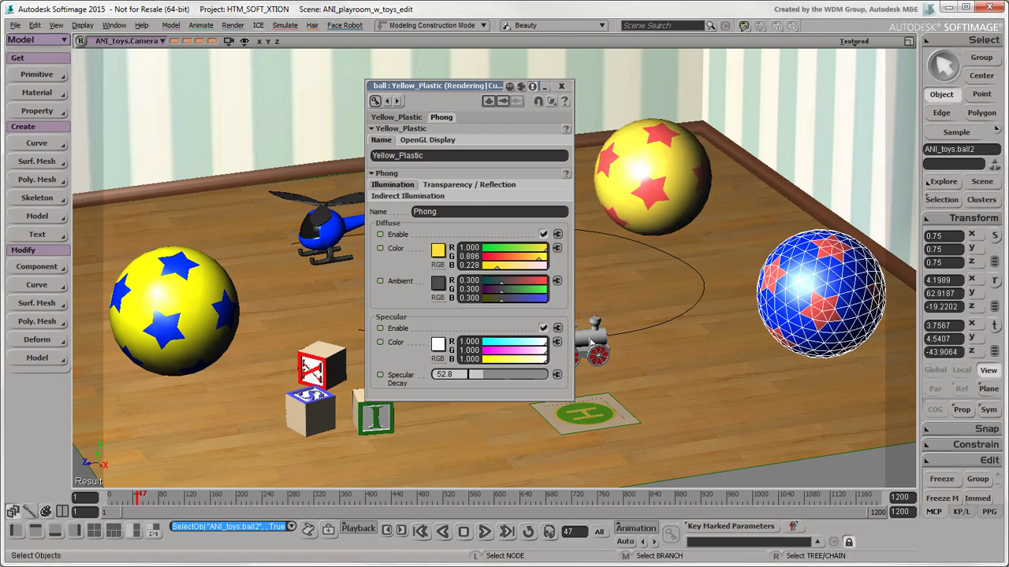
{"action": "left_click", "coordinate": [591, 343]}
{"action": "left_click", "coordinate": [327, 234]}
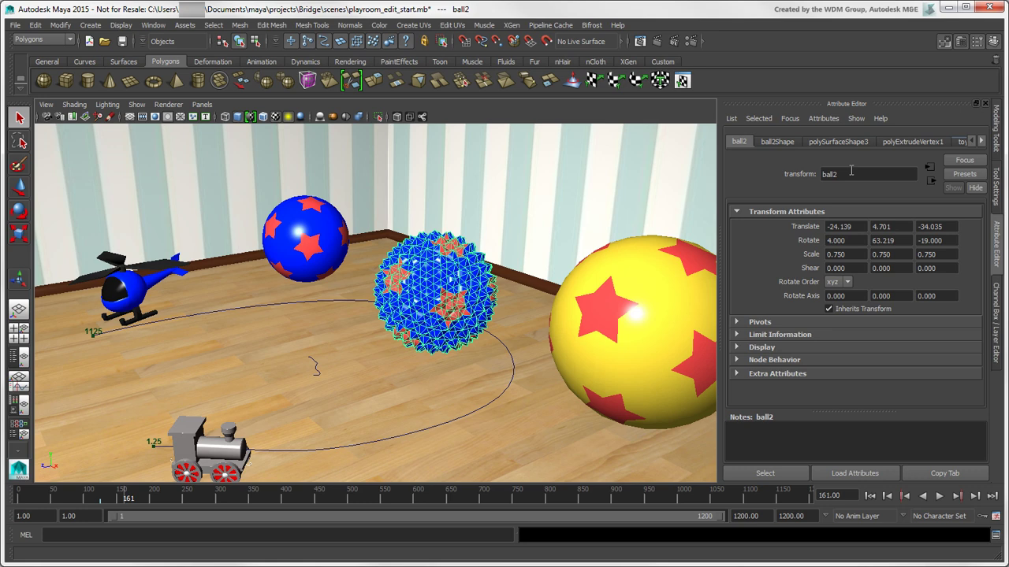
- Select the toy train engine and turn off automatic loading of selected attributes
{"action": "left_click", "coordinate": [143, 295]}
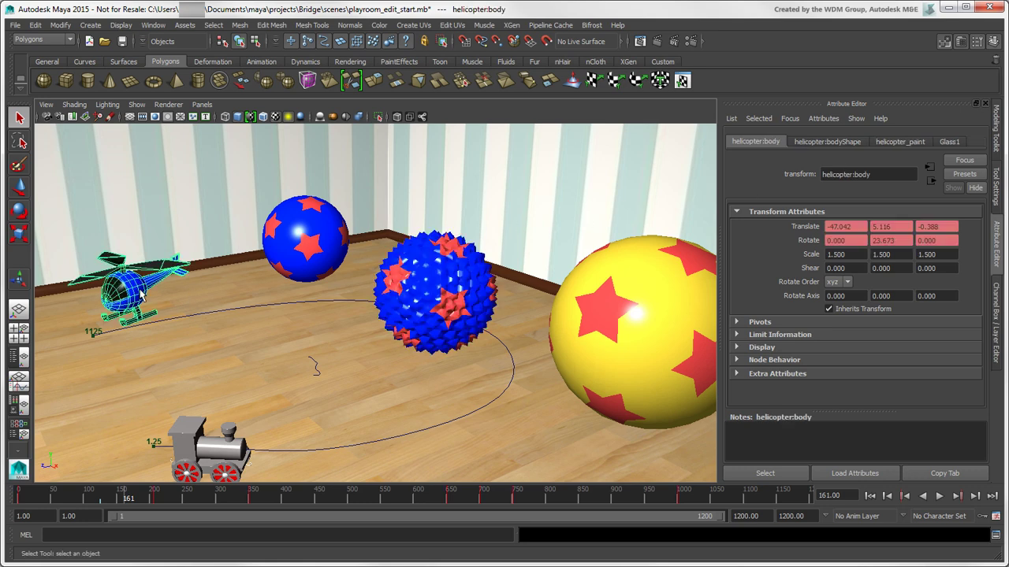
{"action": "left_click", "coordinate": [221, 460]}
{"action": "middle_click_drag", "start_coordinate": [293, 454], "coordinate": [292, 442], "text": "alt"}
{"action": "left_click", "coordinate": [732, 119]}
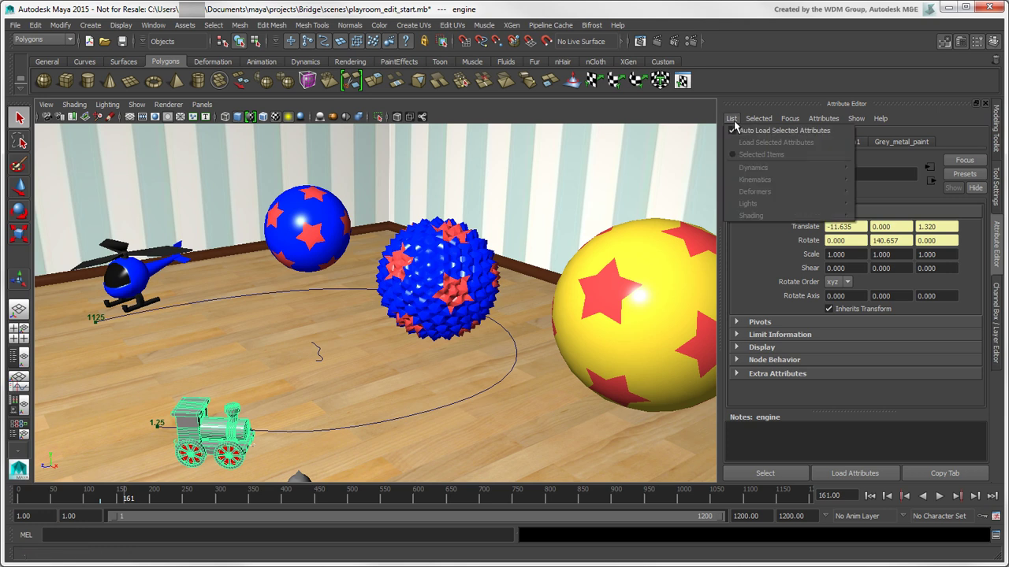
{"action": "left_click", "coordinate": [732, 131]}
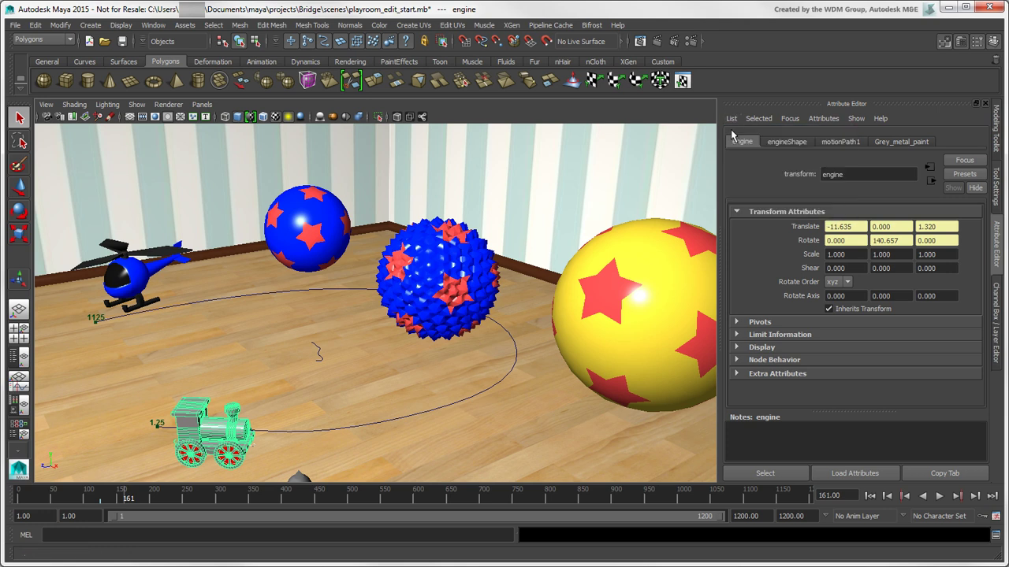
- Select helicopter:body and load its attributes with Load Selected Attributes
{"action": "left_click", "coordinate": [451, 270]}
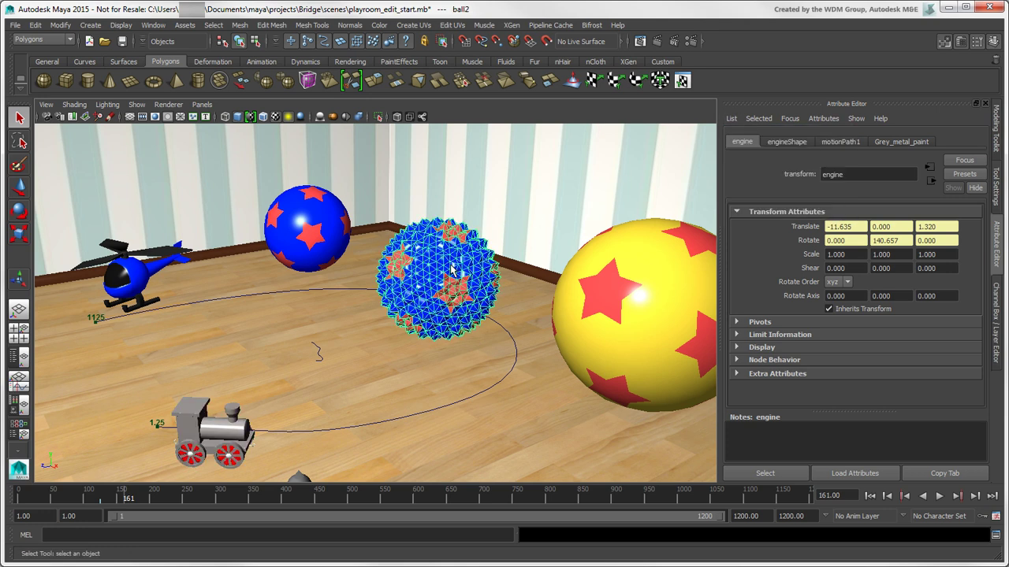
{"action": "left_click", "coordinate": [143, 286]}
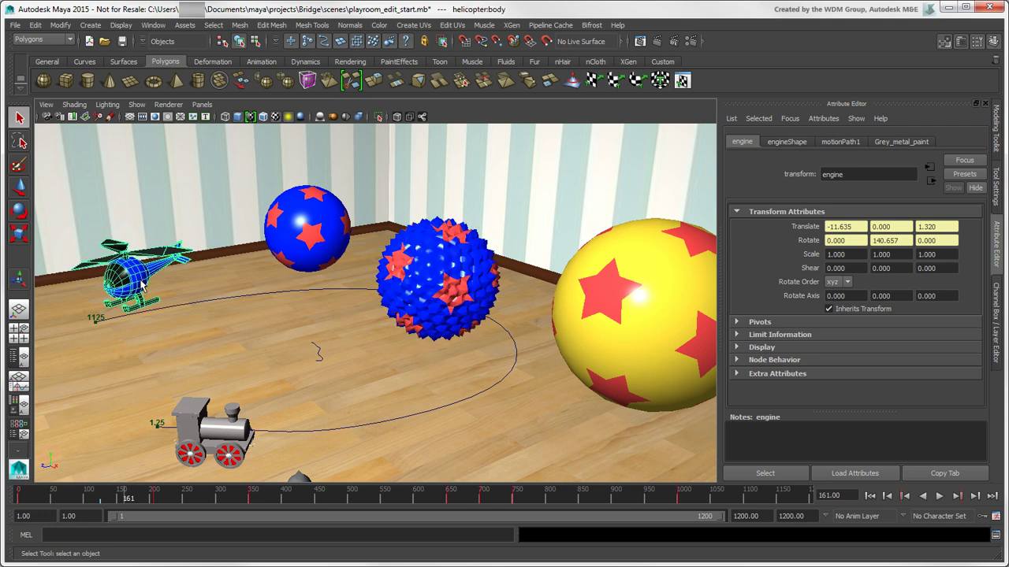
{"action": "left_click", "coordinate": [731, 118]}
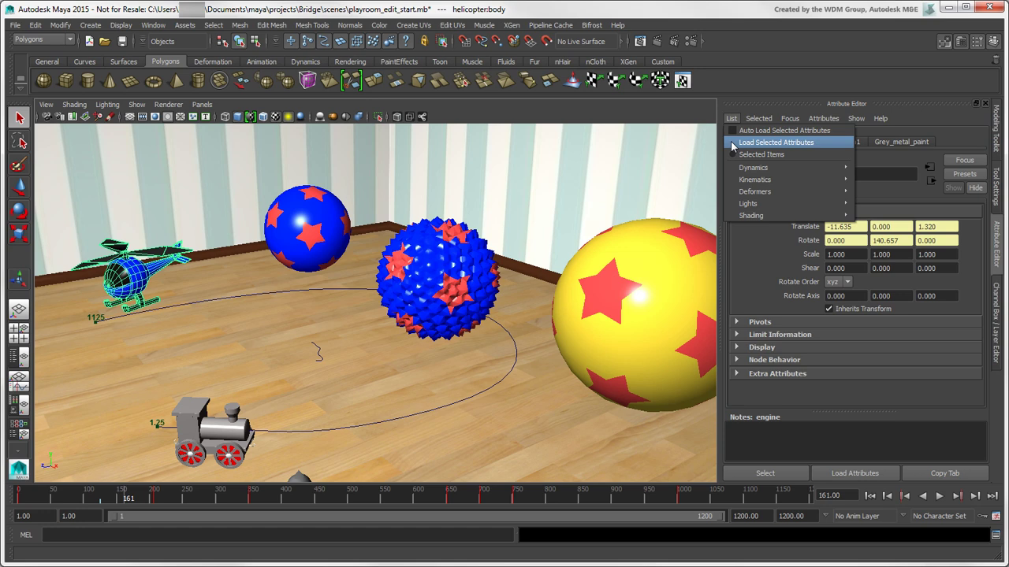
{"action": "left_click", "coordinate": [731, 142]}
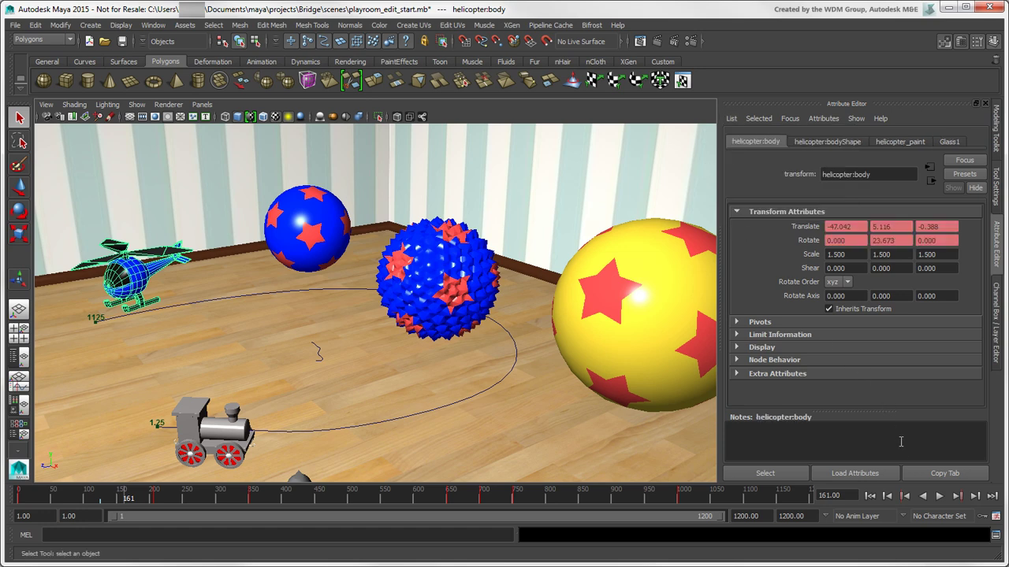
- Tear off a helicopter:body attribute copy, re-enable auto-load, show the spiky ball, close the copy
{"action": "left_click", "coordinate": [918, 474]}
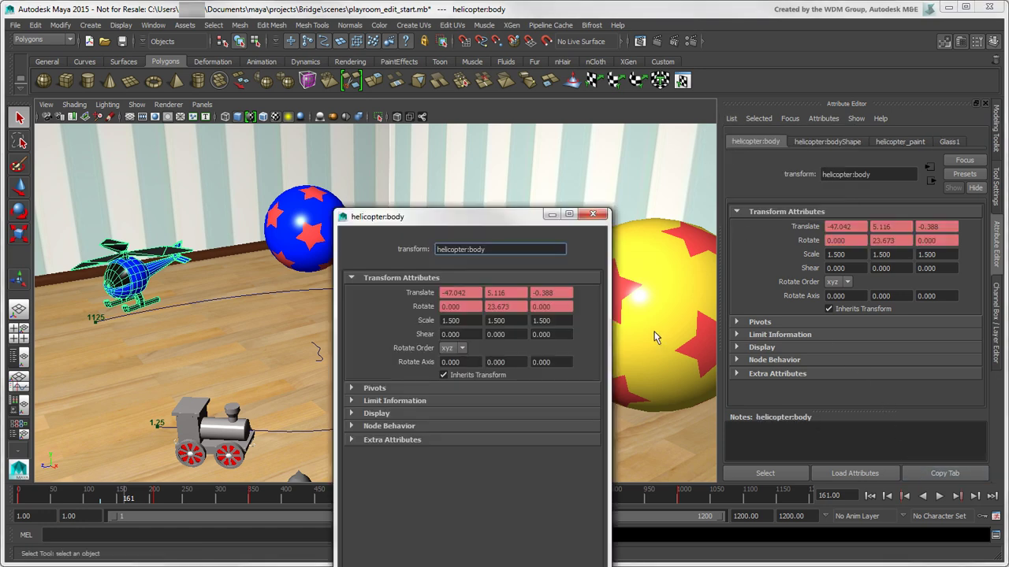
{"action": "left_click_drag", "start_coordinate": [524, 205], "coordinate": [627, 110]}
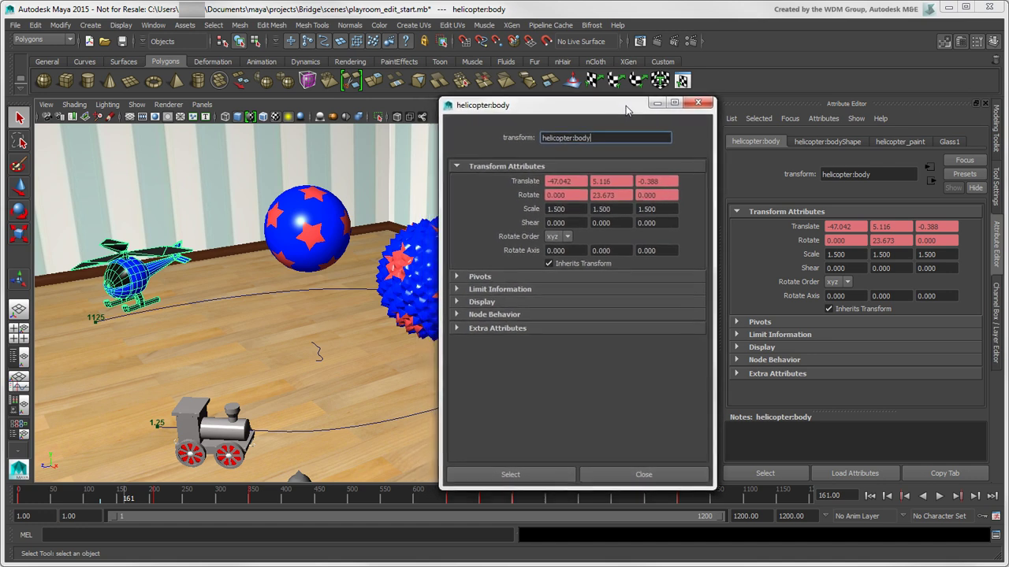
{"action": "left_click", "coordinate": [731, 118]}
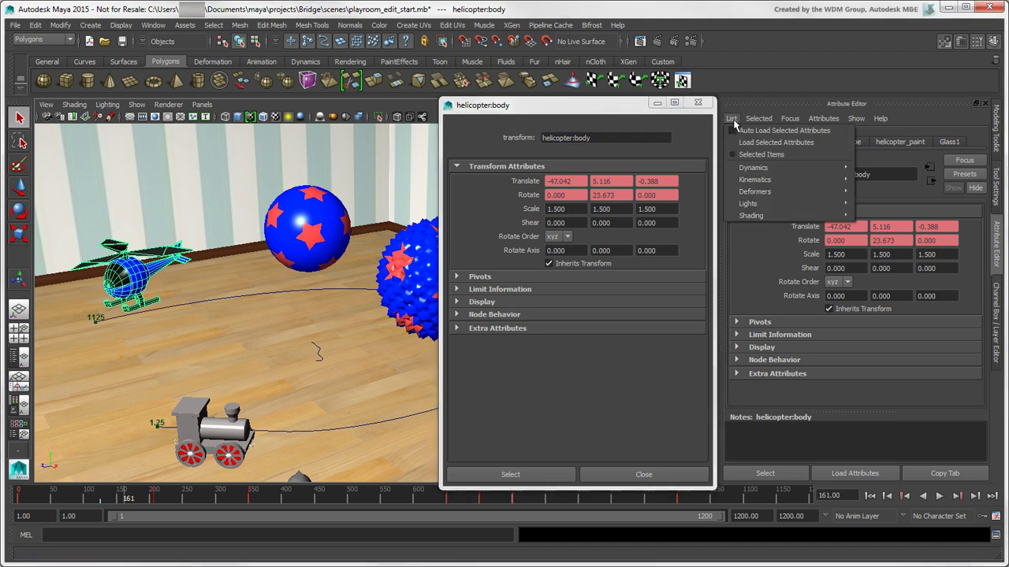
{"action": "left_click", "coordinate": [732, 131]}
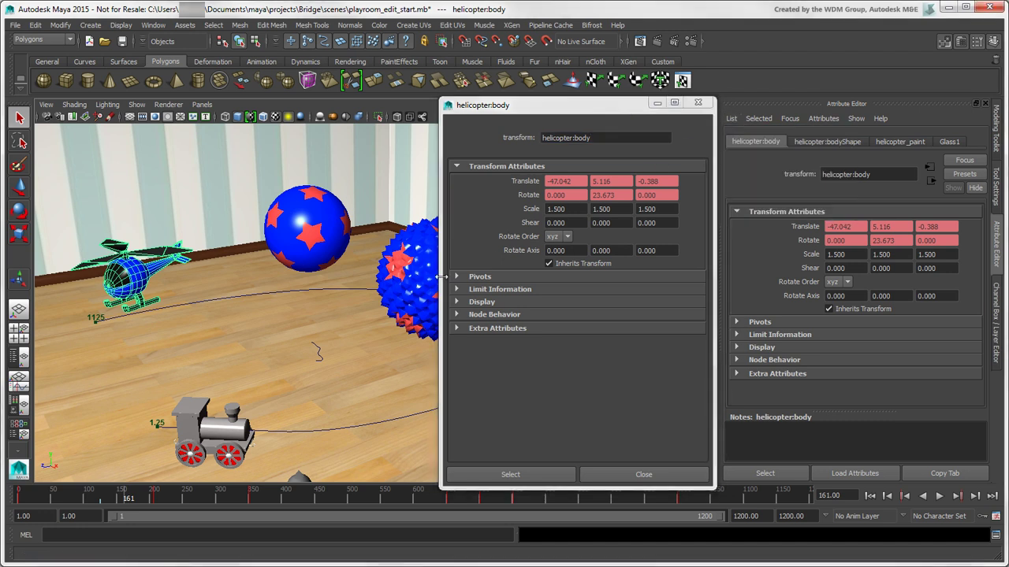
{"action": "left_click", "coordinate": [412, 290]}
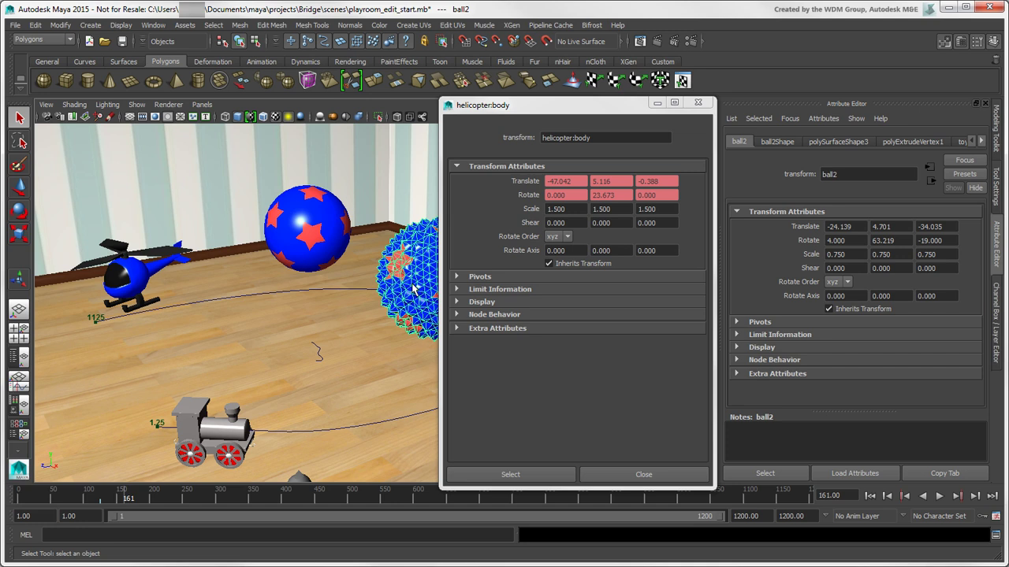
{"action": "left_click", "coordinate": [700, 104]}
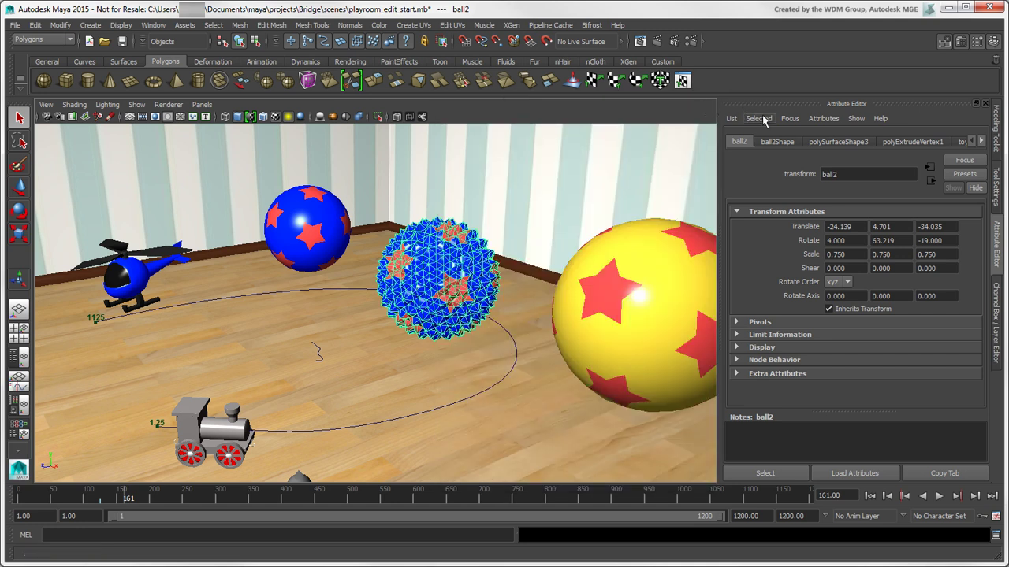
- Focus on the engine and set its Grey_metal_paint color to blue from Color History
{"action": "left_click", "coordinate": [789, 119]}
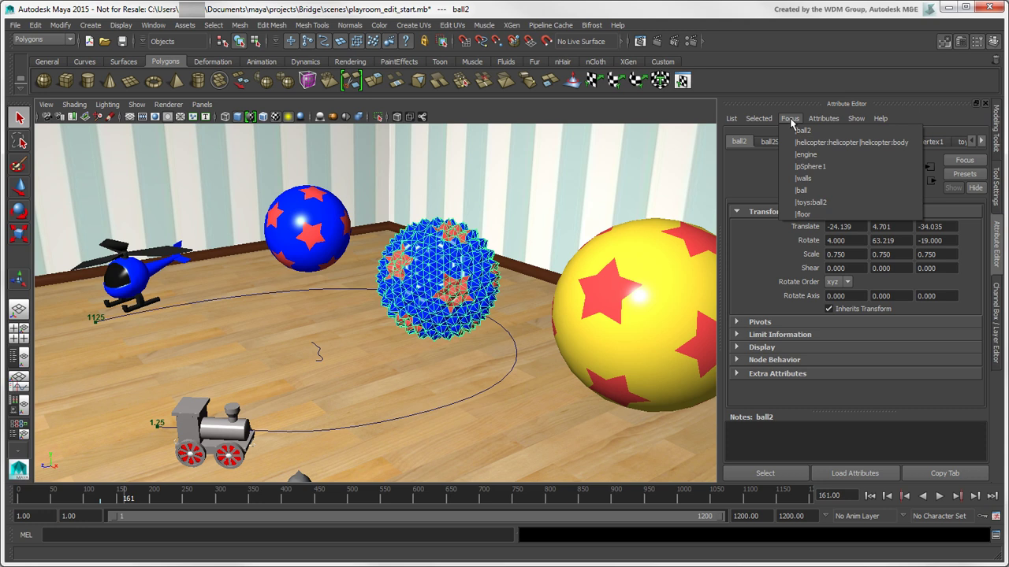
{"action": "left_click", "coordinate": [785, 155]}
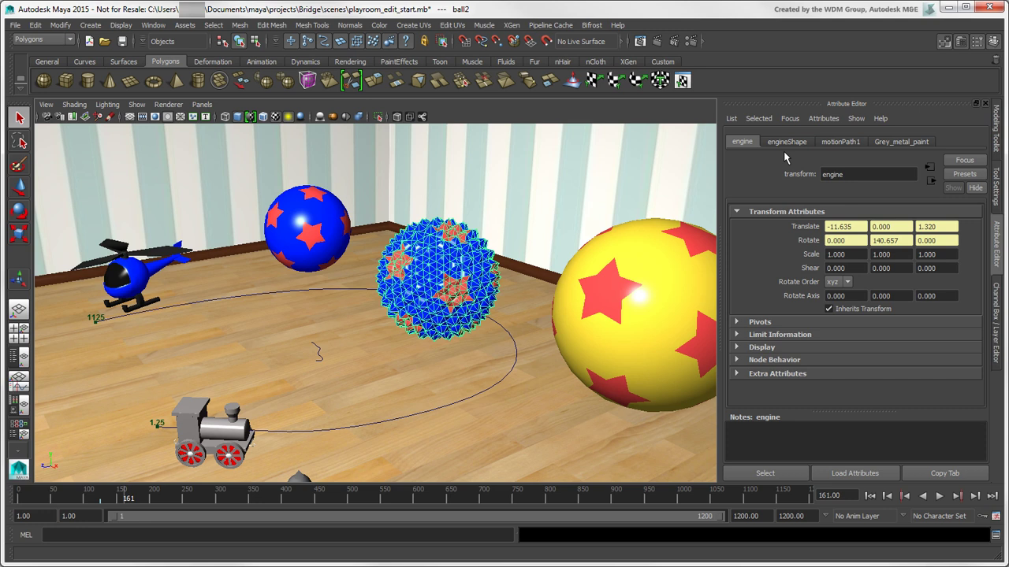
{"action": "left_click", "coordinate": [883, 144]}
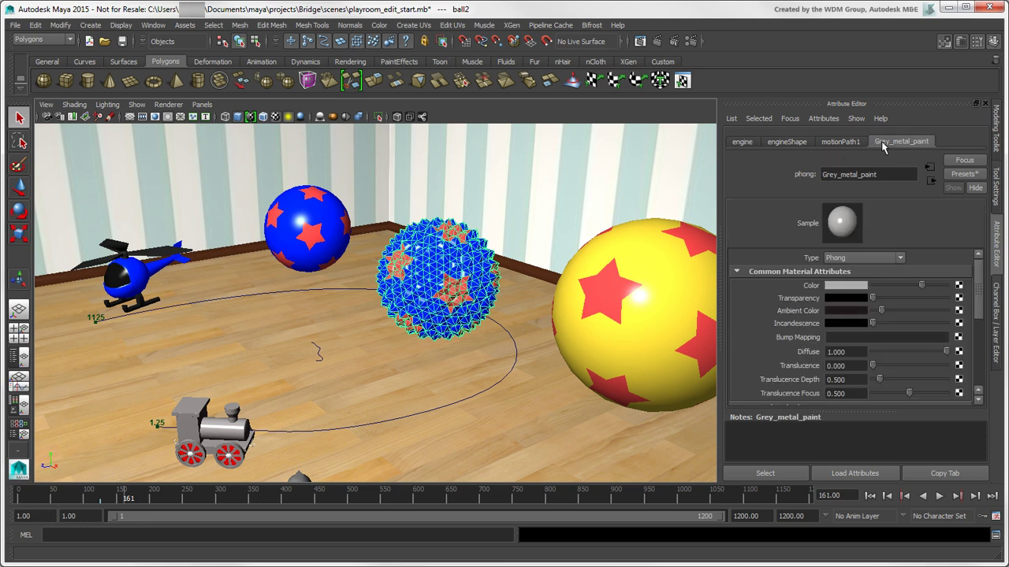
{"action": "left_click", "coordinate": [846, 286]}
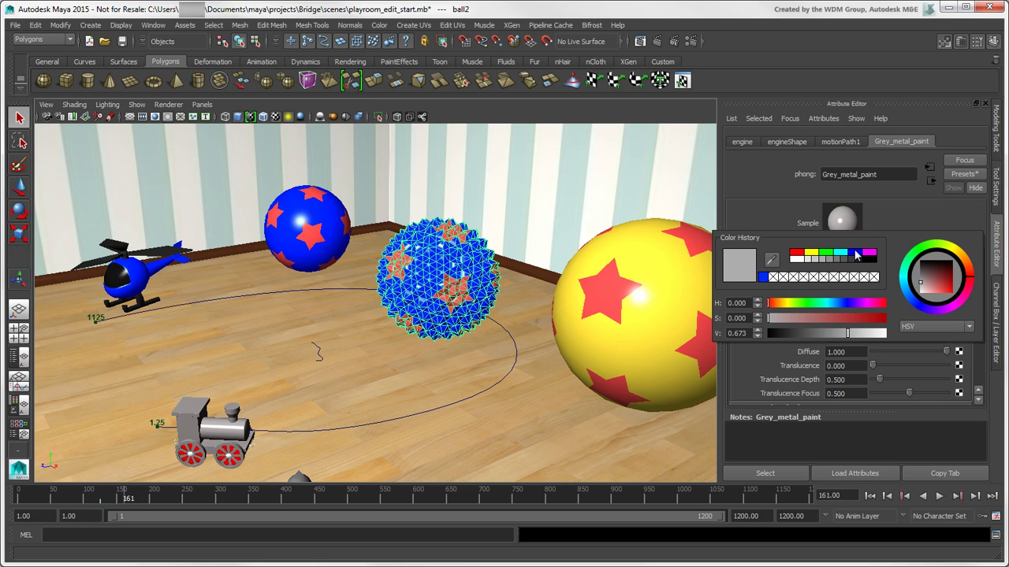
{"action": "left_click", "coordinate": [854, 252]}
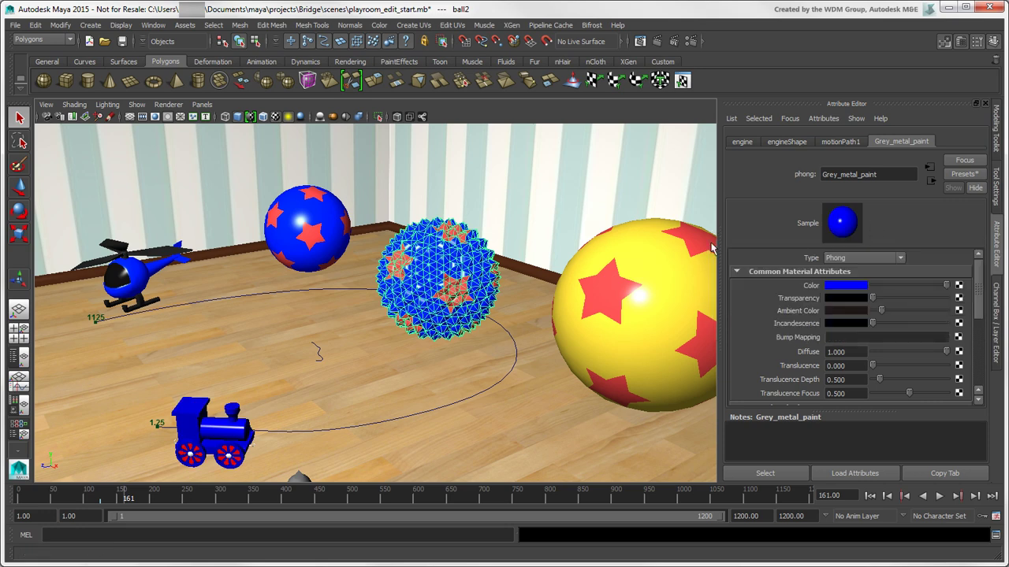
- Set the spiky ball's polyExtrudeVertex1 Width to 0.5 and Length to 5.4
{"action": "left_click", "coordinate": [449, 286]}
{"action": "left_click", "coordinate": [829, 146]}
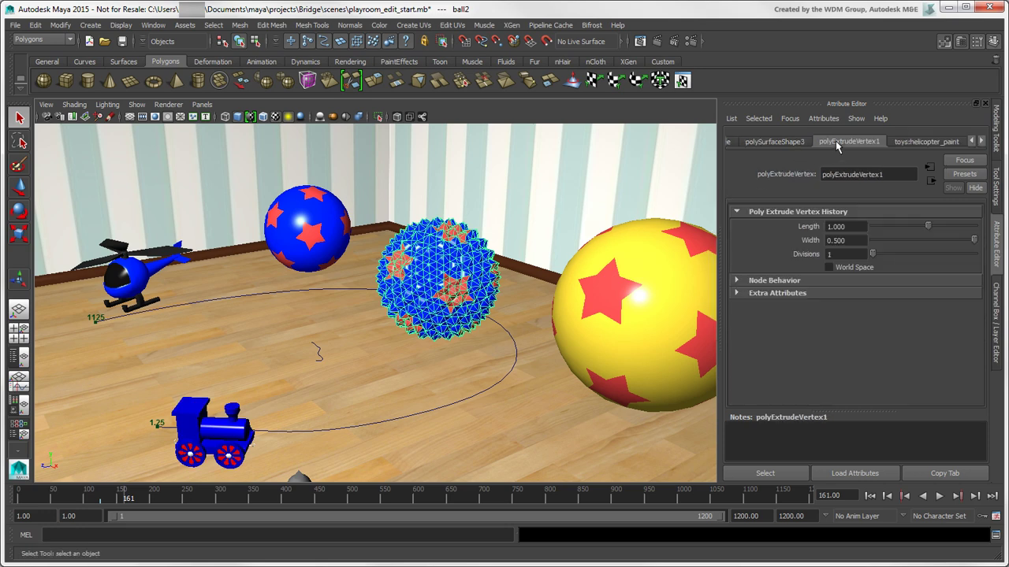
{"action": "mouse_move", "coordinate": [878, 241]}
{"action": "left_mouse_down"}
{"action": "mouse_move", "coordinate": [902, 246]}
{"action": "mouse_move", "coordinate": [881, 244]}
{"action": "left_mouse_up"}
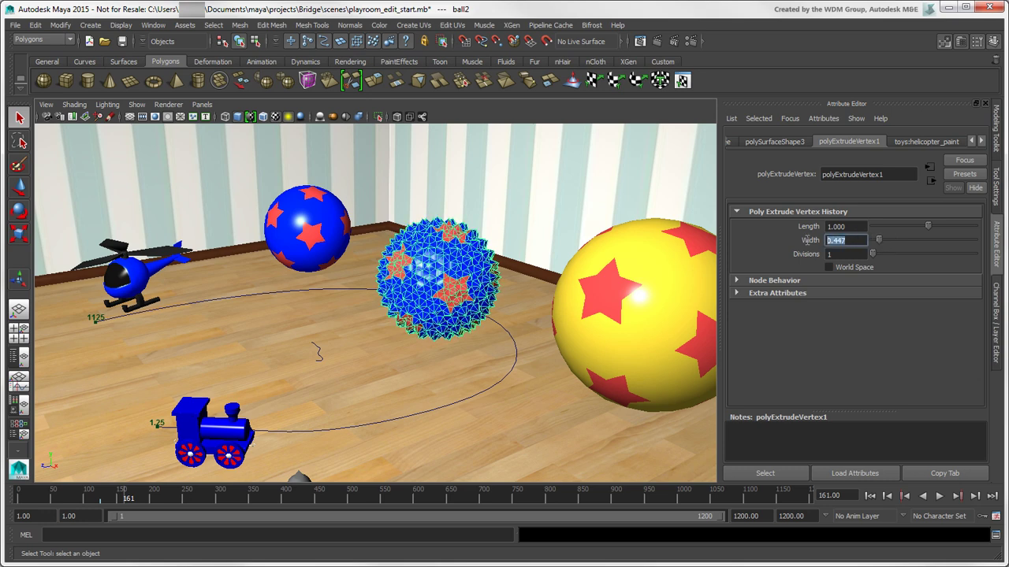
{"action": "type", "text": "0.5"}
{"action": "key", "text": "Return"}
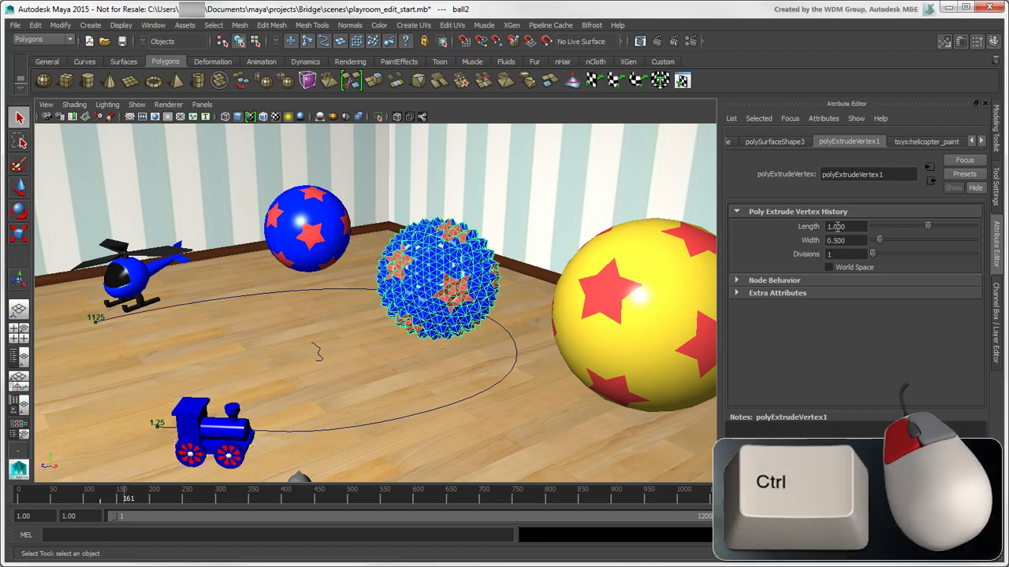
{"action": "mouse_move", "coordinate": [836, 226]}
{"action": "left_mouse_down", "text": "ctrl"}
{"action": "mouse_move", "coordinate": [864, 229]}
{"action": "mouse_move", "coordinate": [838, 228]}
{"action": "left_mouse_up", "text": "ctrl"}
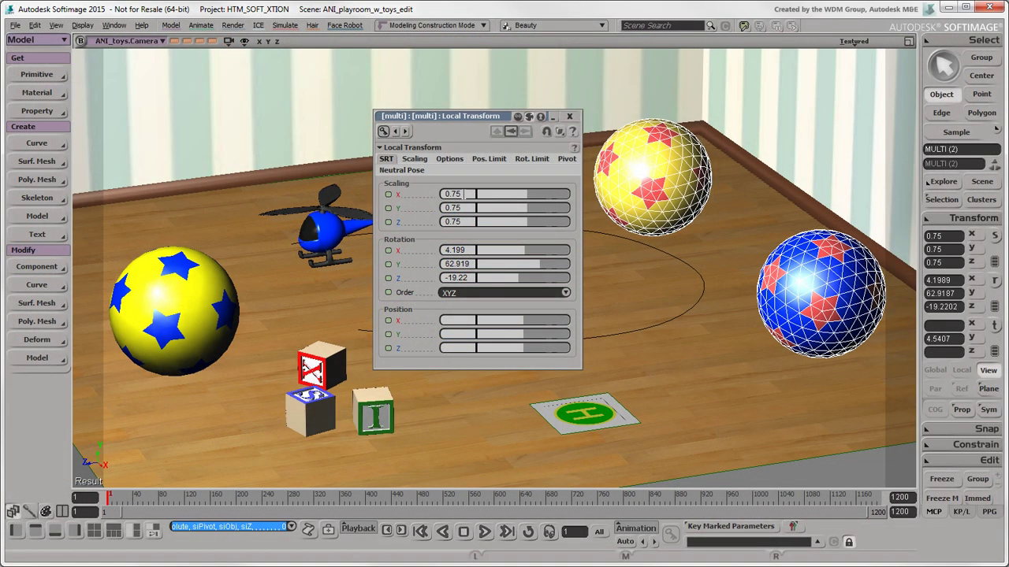
- Enter 1 for Scaling X, Y and Z in the Local Transform editor
{"action": "left_click", "coordinate": [465, 194]}
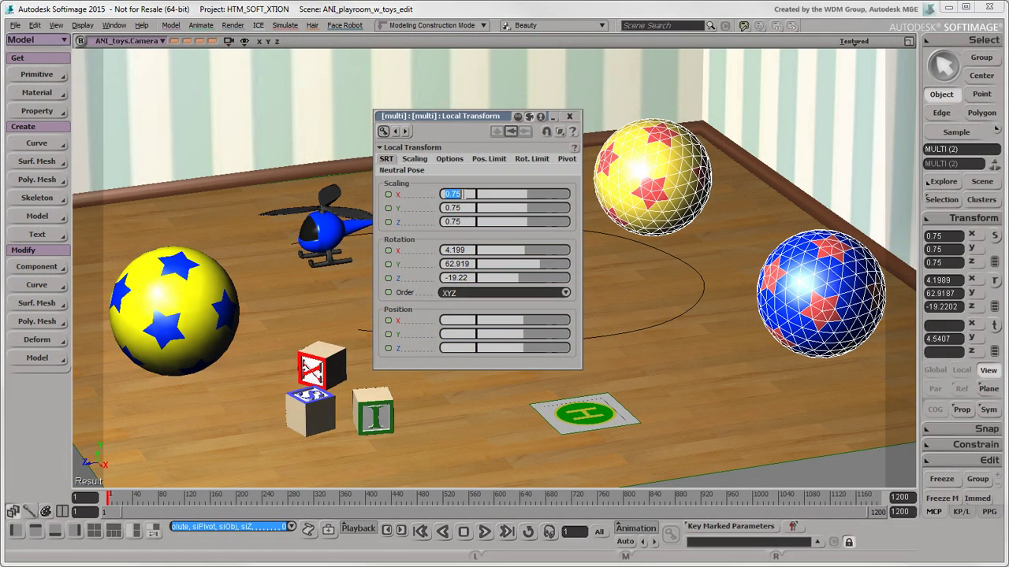
{"action": "type", "text": "1"}
{"action": "key", "text": "Tab"}
{"action": "type", "text": "1"}
{"action": "key", "text": "Tab"}
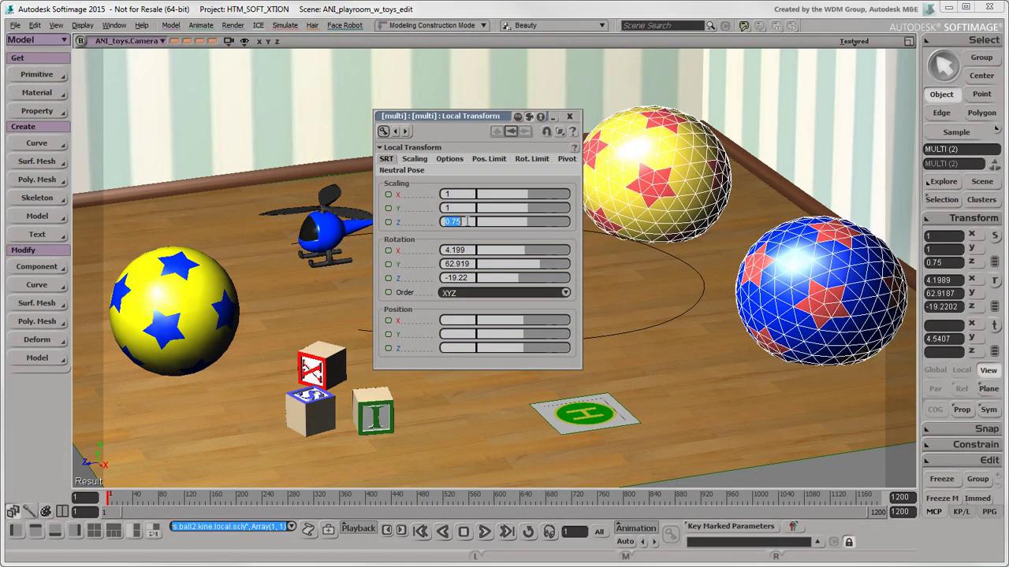
{"action": "type", "text": "1"}
{"action": "key", "text": "Tab"}
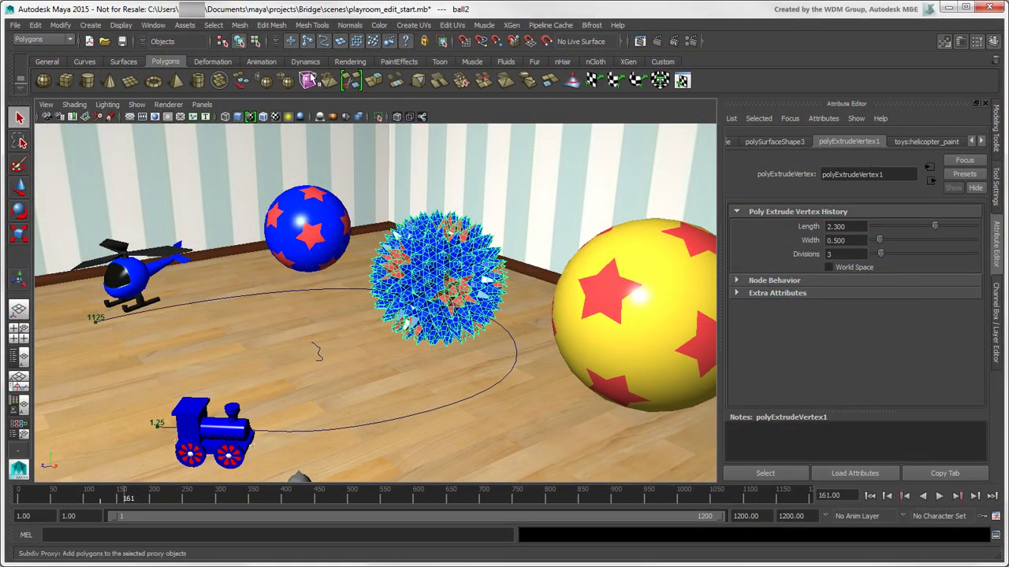
- In the Attribute Spread Sheet, set Scale X, Y, Z to 1 for ball2 and toys:ball2
{"action": "left_click", "coordinate": [154, 25]}
{"action": "mouse_move", "coordinate": [183, 44]}
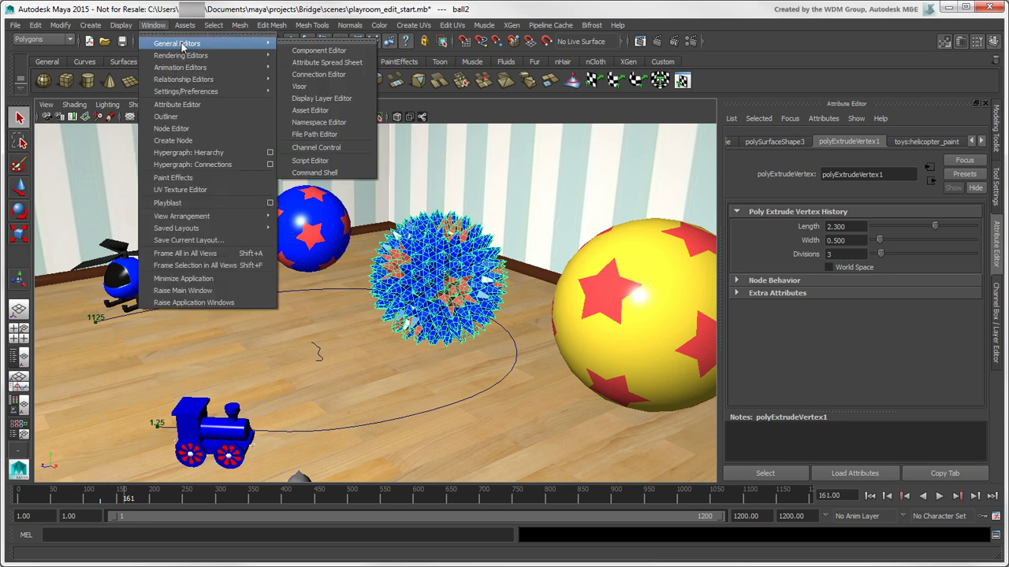
{"action": "left_click", "coordinate": [327, 62]}
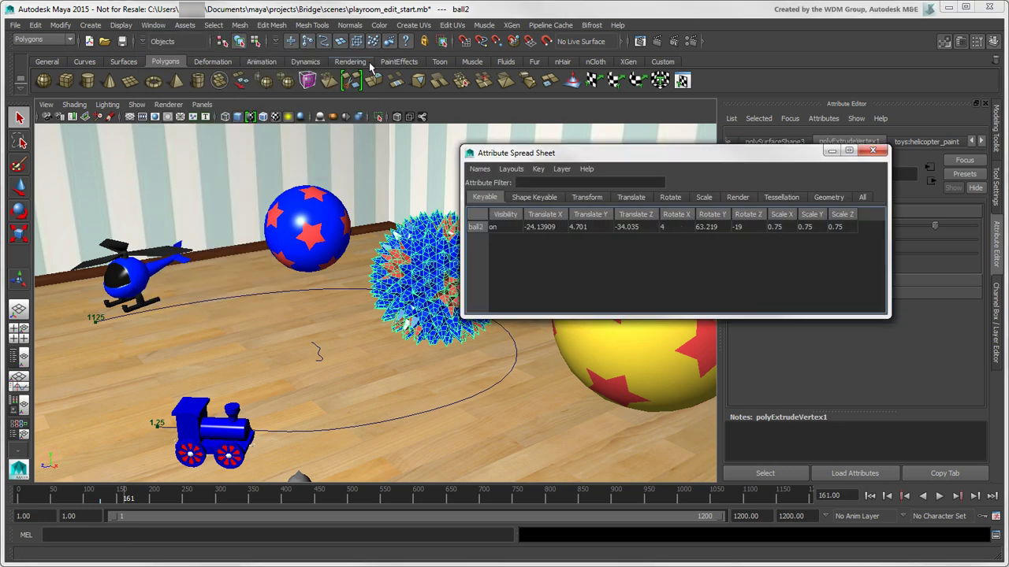
{"action": "left_click", "coordinate": [321, 224], "text": "shift"}
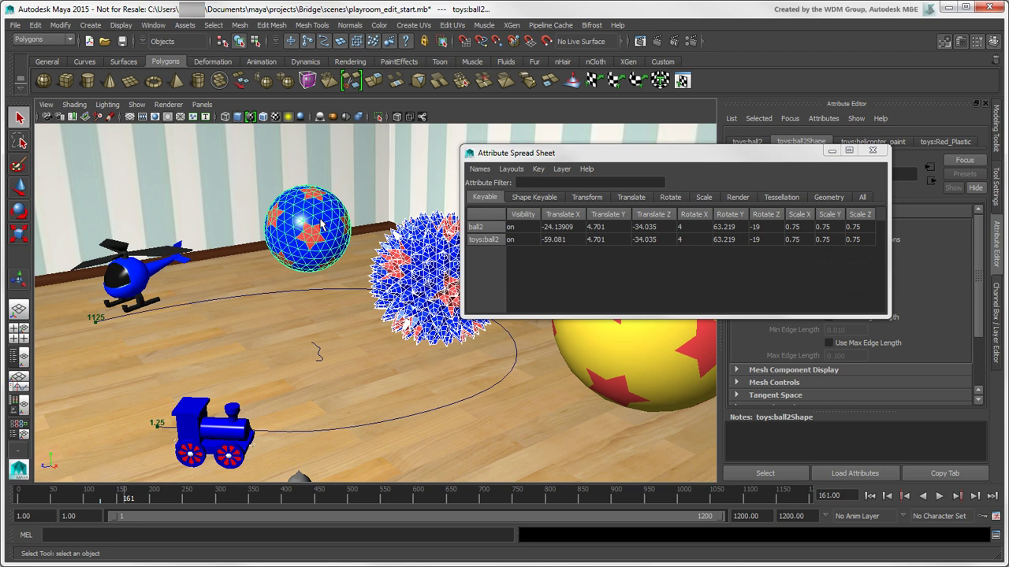
{"action": "left_click_drag", "start_coordinate": [791, 227], "coordinate": [859, 242]}
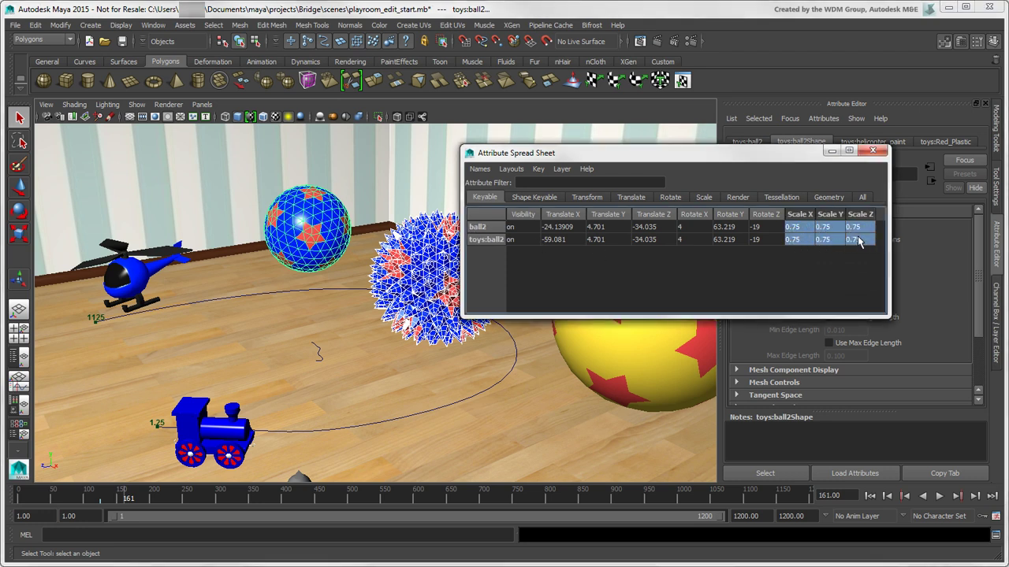
{"action": "type", "text": "1"}
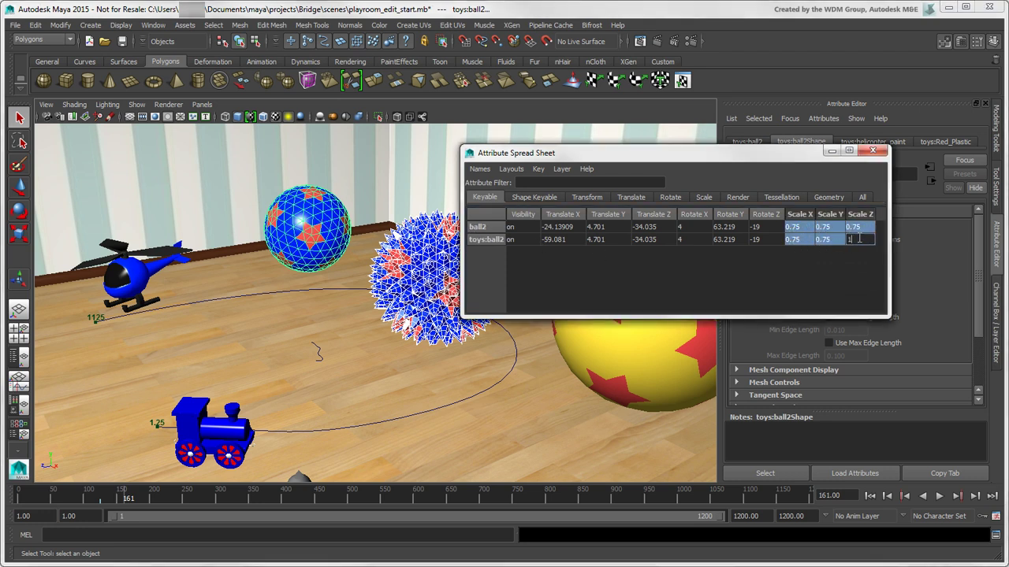
{"action": "key", "text": "Return"}
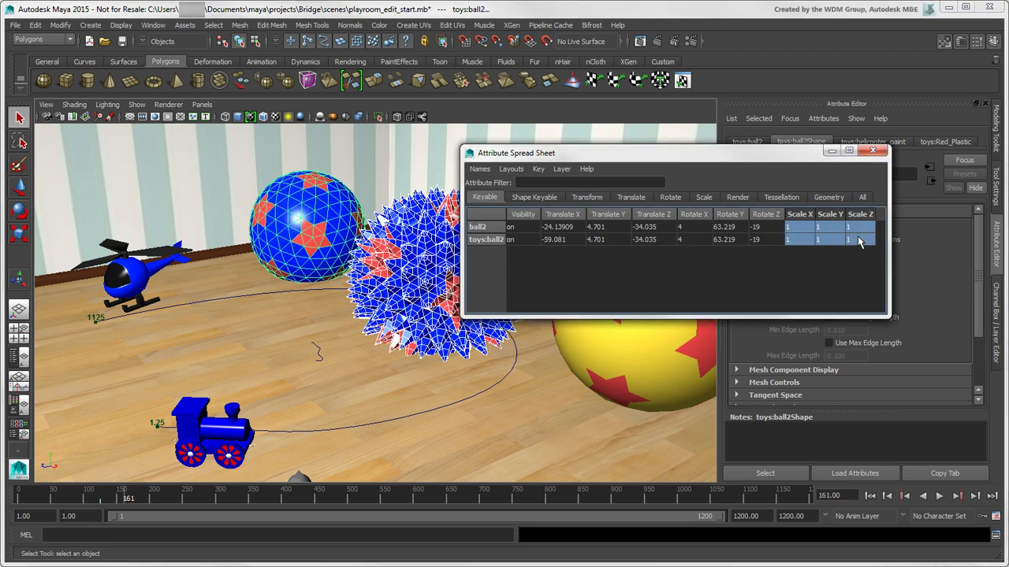
{"action": "left_click", "coordinate": [872, 151]}
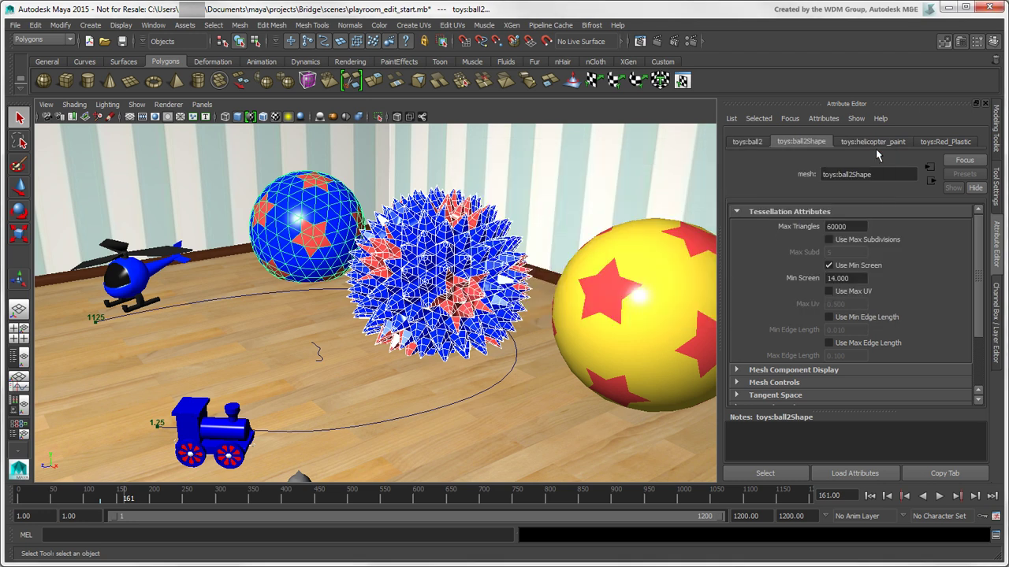
- Rename ball2 to pointyBall in the Channel Box
{"action": "key", "text": "ctrl+a"}
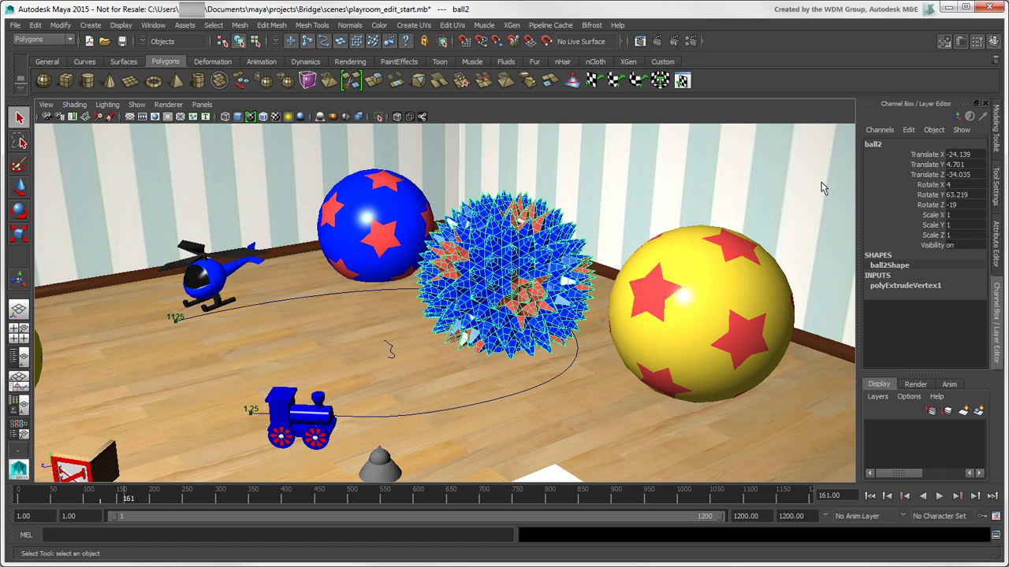
{"action": "left_click", "coordinate": [873, 144]}
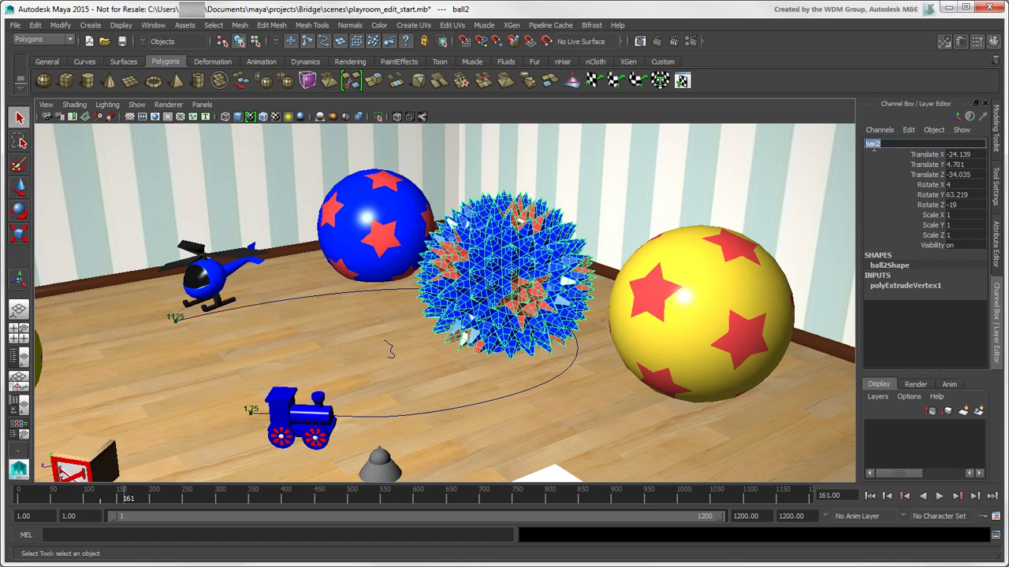
{"action": "type", "text": "pointyBall"}
{"action": "key", "text": "Return"}
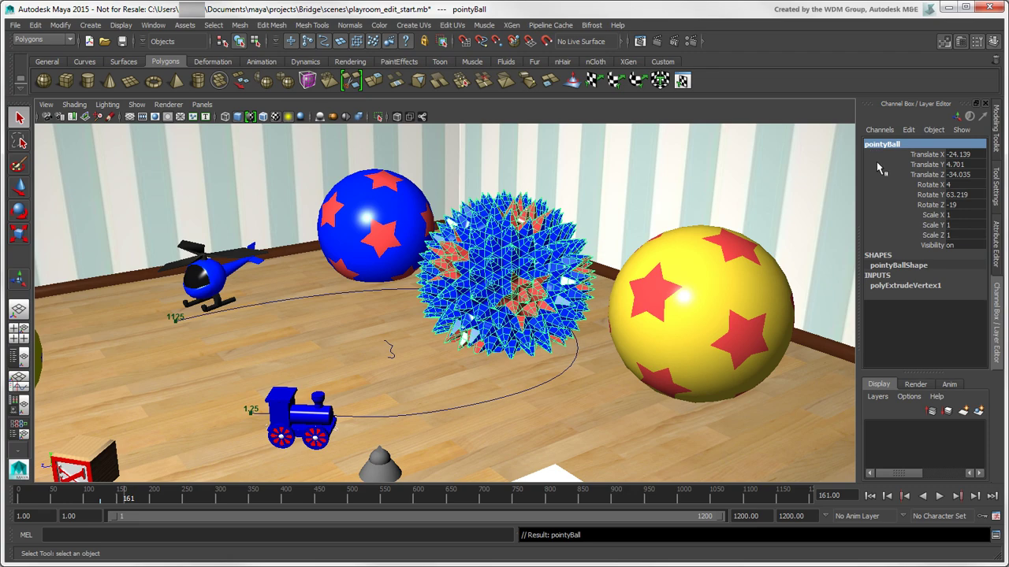
- Slide pointyBall along Translate Z and X using the Channel Box virtual slider
{"action": "left_click", "coordinate": [926, 174]}
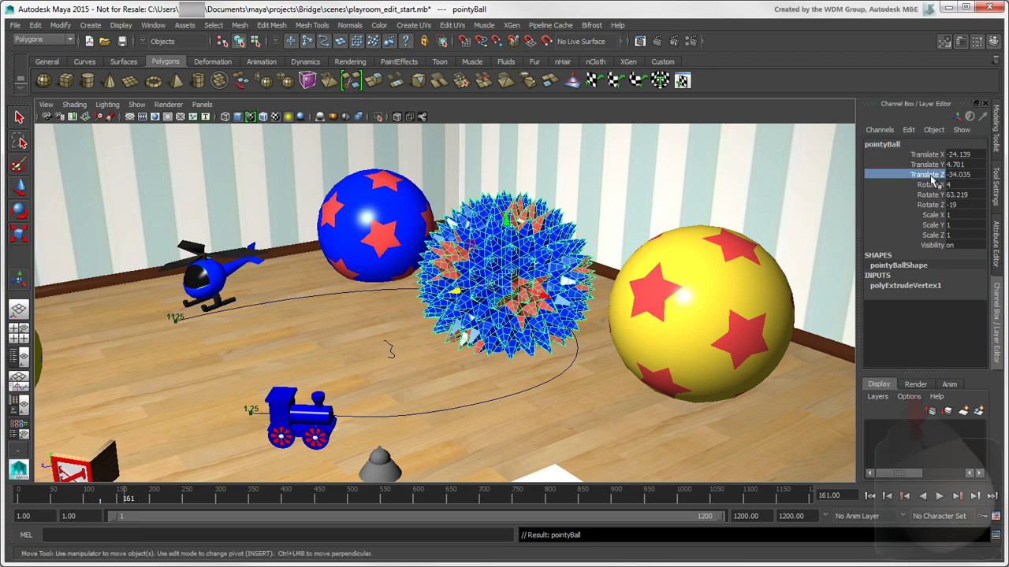
{"action": "key", "text": "w"}
{"action": "middle_click_drag", "start_coordinate": [616, 234], "coordinate": [652, 333]}
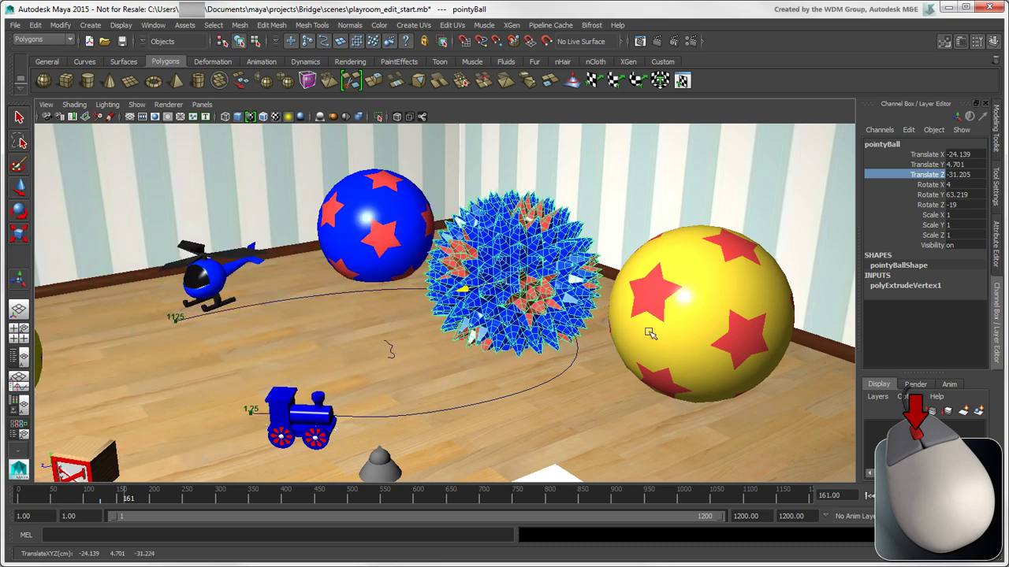
{"action": "left_click", "coordinate": [926, 154]}
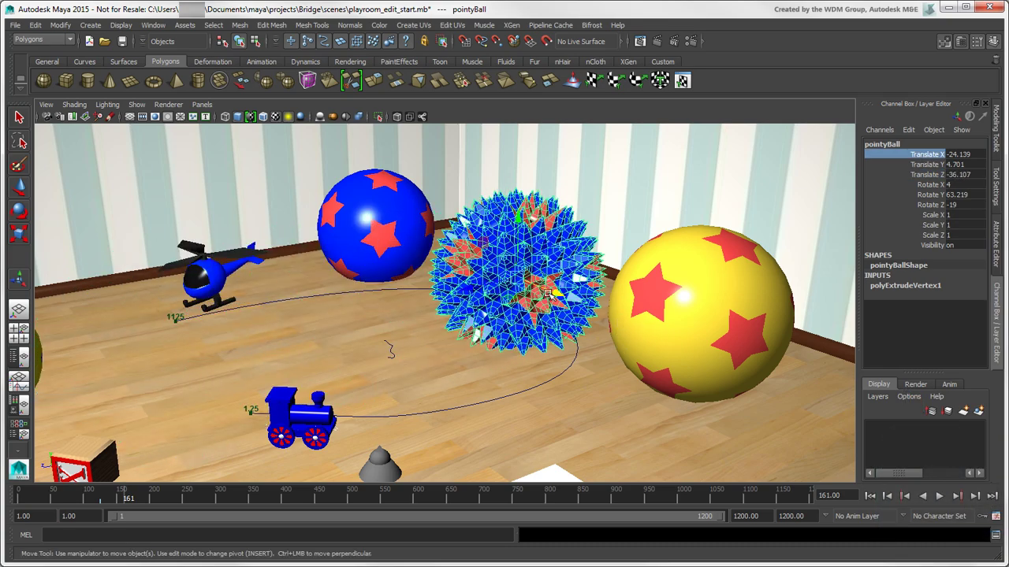
{"action": "middle_click_drag", "start_coordinate": [561, 328], "coordinate": [529, 377]}
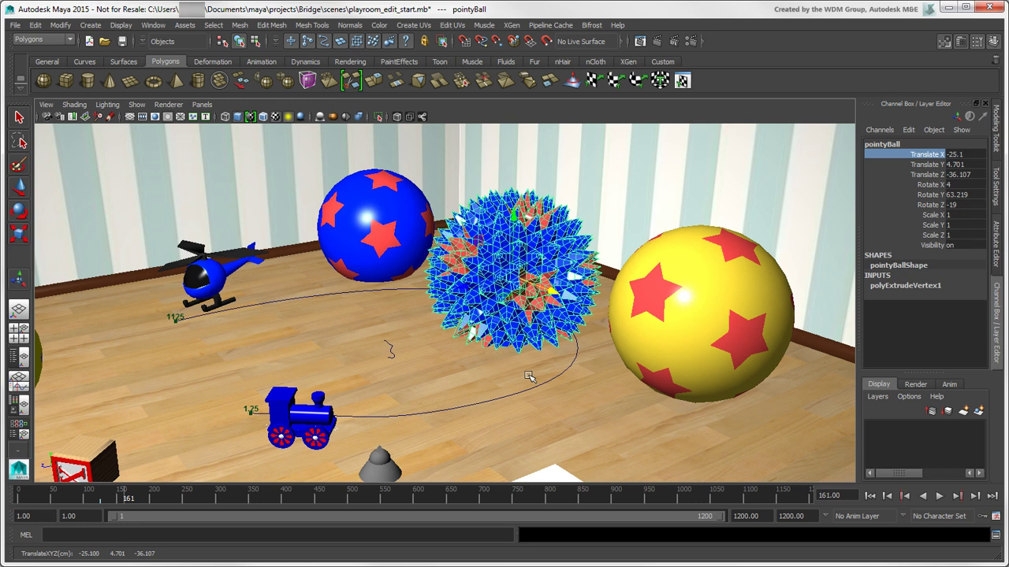
- Adjust slider speed and hyperbolic mode, sliding pointyBall to X -23.16 and Z -31.61
{"action": "left_click", "coordinate": [970, 116]}
{"action": "middle_click_drag", "start_coordinate": [533, 310], "coordinate": [655, 394]}
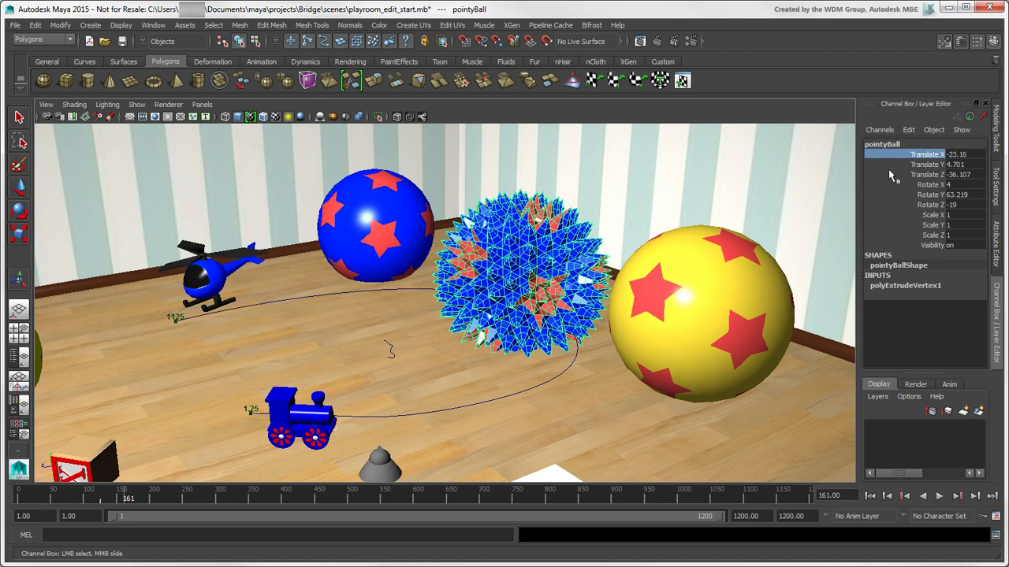
{"action": "left_click", "coordinate": [914, 174]}
{"action": "middle_click_drag", "start_coordinate": [602, 303], "coordinate": [575, 375]}
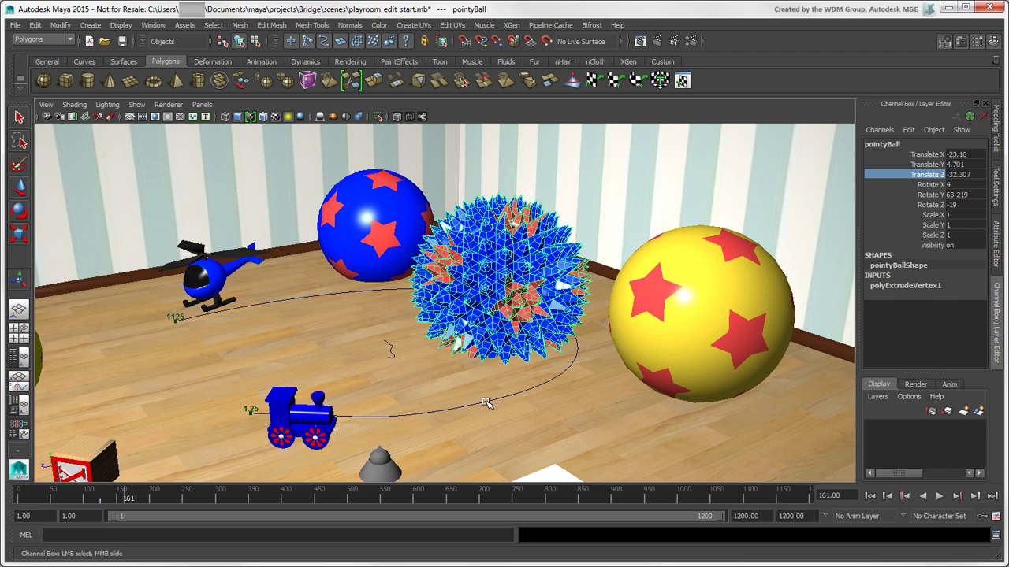
{"action": "middle_click_drag", "start_coordinate": [487, 403], "coordinate": [435, 429]}
{"action": "left_click", "coordinate": [982, 117]}
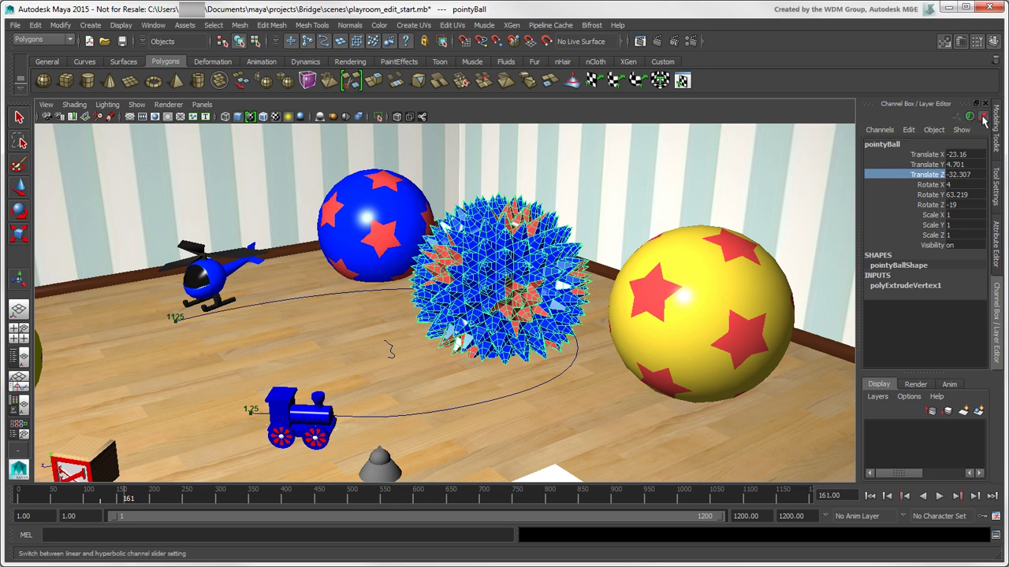
{"action": "middle_click_drag", "start_coordinate": [538, 346], "coordinate": [416, 453]}
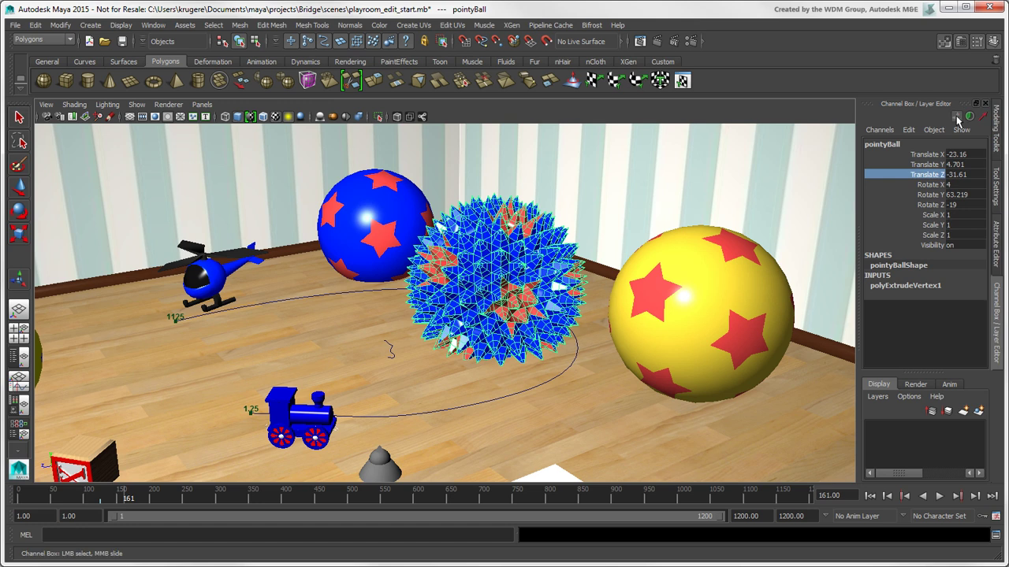
- Scale pointyBall to 0.5 on X, Y and Z
{"action": "key", "text": "w"}
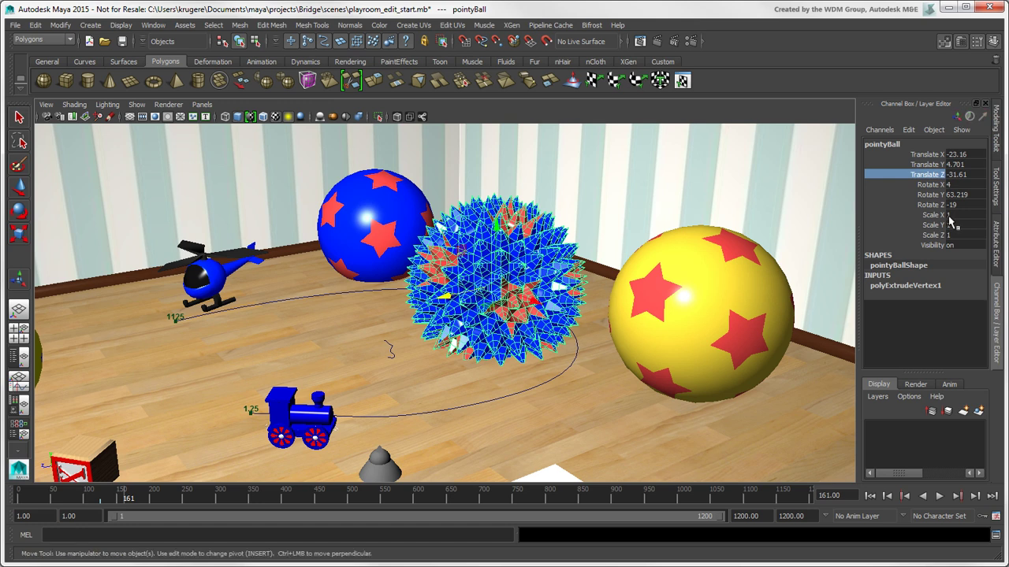
{"action": "left_click_drag", "start_coordinate": [955, 215], "coordinate": [969, 235]}
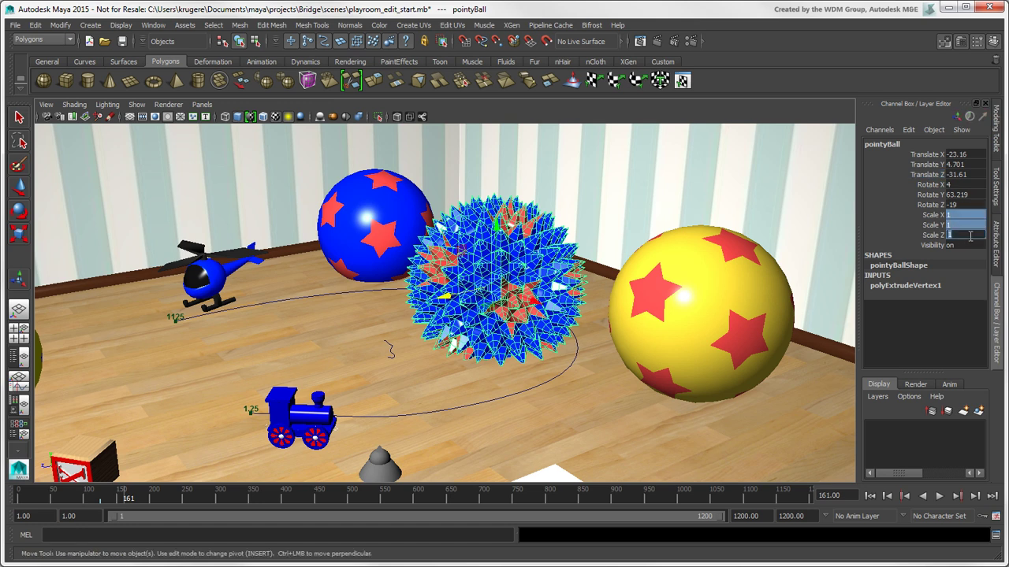
{"action": "type", "text": "0.5"}
{"action": "key", "text": "Return"}
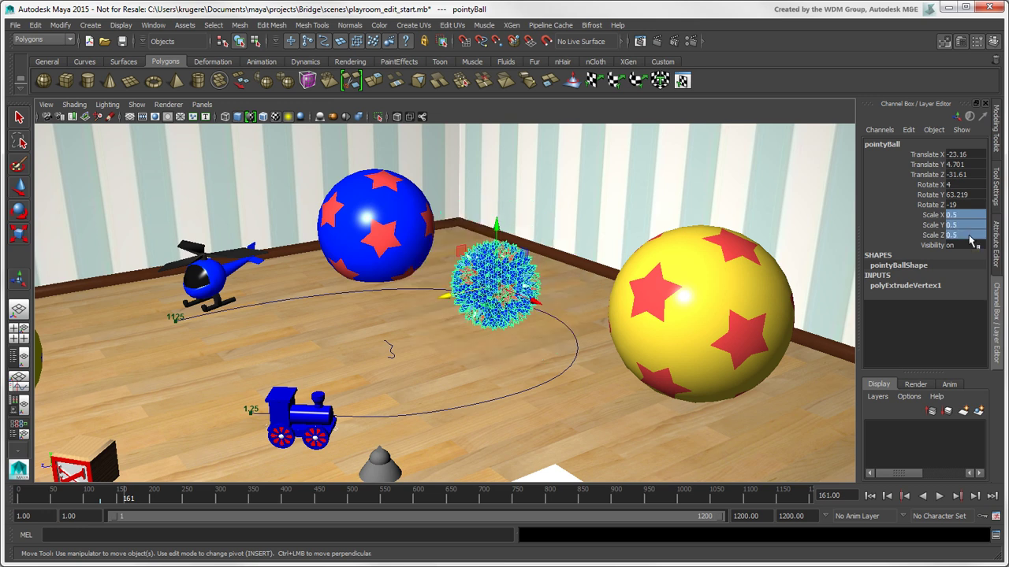
- Set pointyBall's Translate Z to -30 and Translate Y to 5
{"action": "double_click", "coordinate": [957, 174]}
{"action": "type", "text": "-30"}
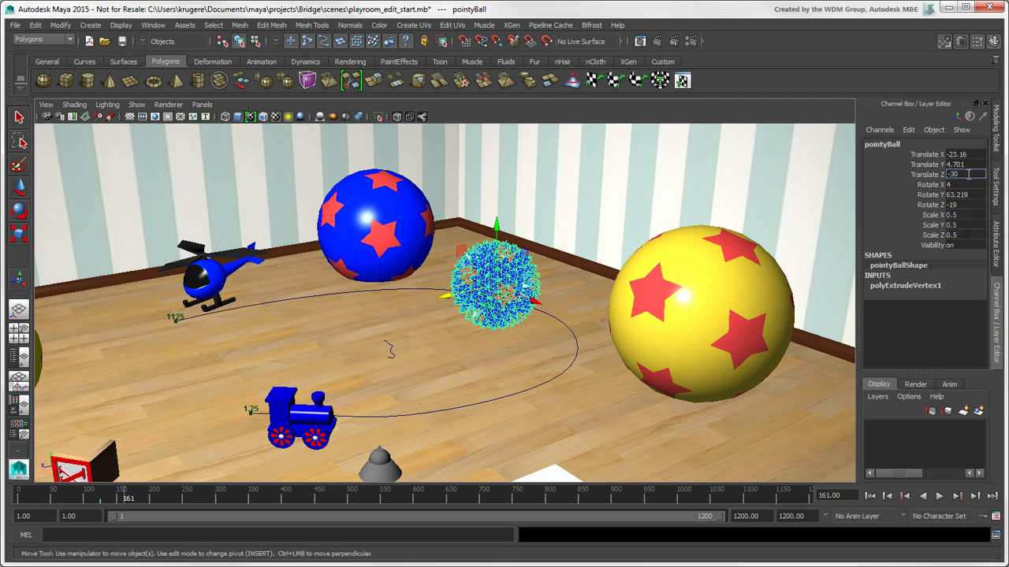
{"action": "key", "text": "Return"}
{"action": "double_click", "coordinate": [970, 164]}
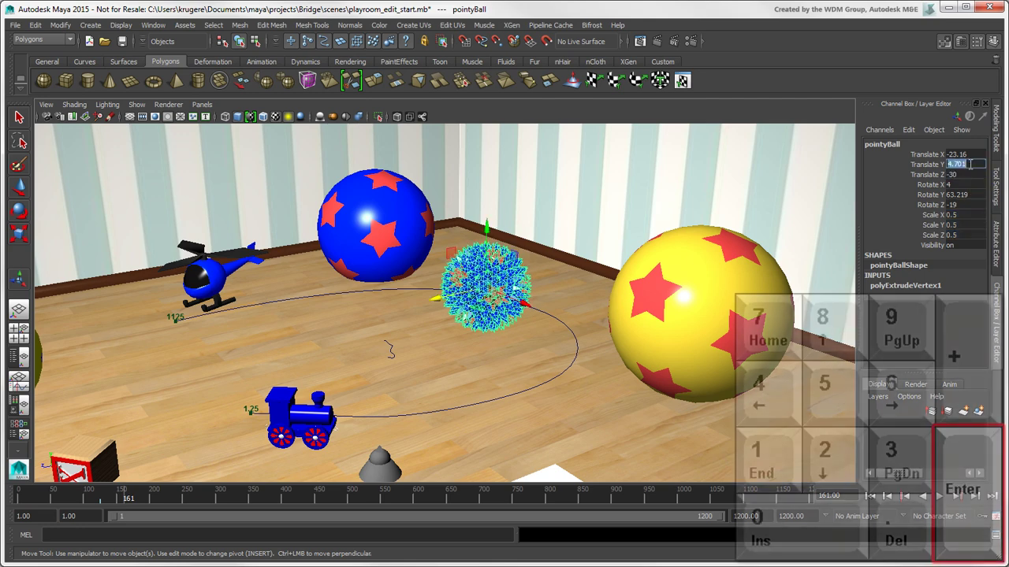
{"action": "type", "text": "5"}
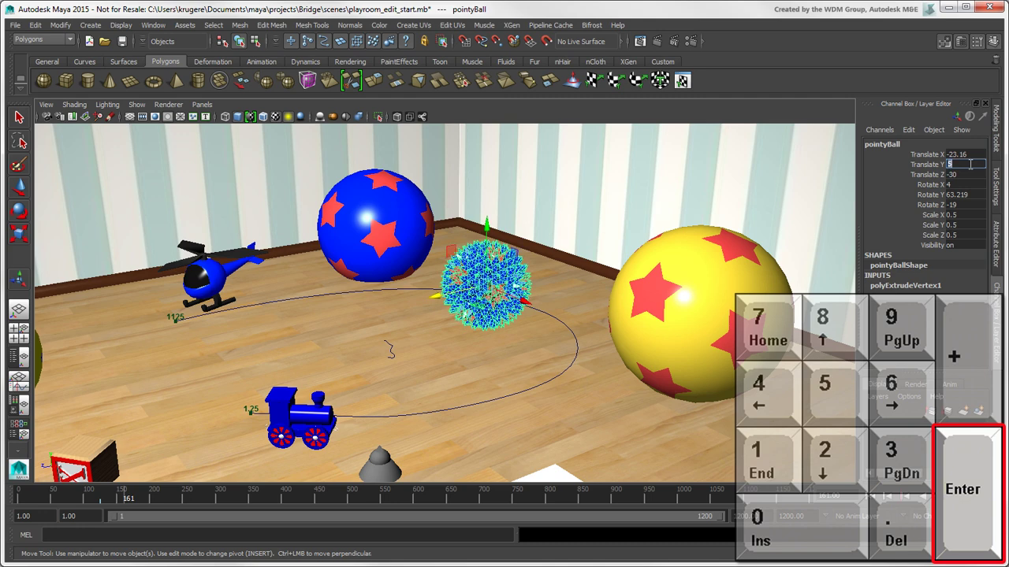
- Toggle pointyBall's Visibility to 0 and back to 1
{"action": "double_click", "coordinate": [956, 245]}
{"action": "type", "text": "0"}
{"action": "key", "text": "Return"}
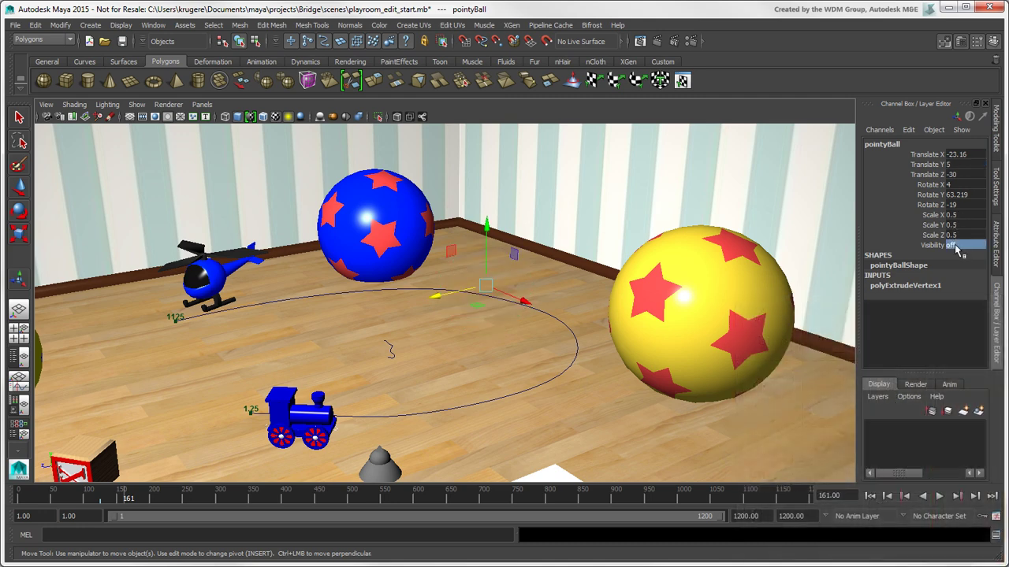
{"action": "type", "text": "1"}
{"action": "key", "text": "Return"}
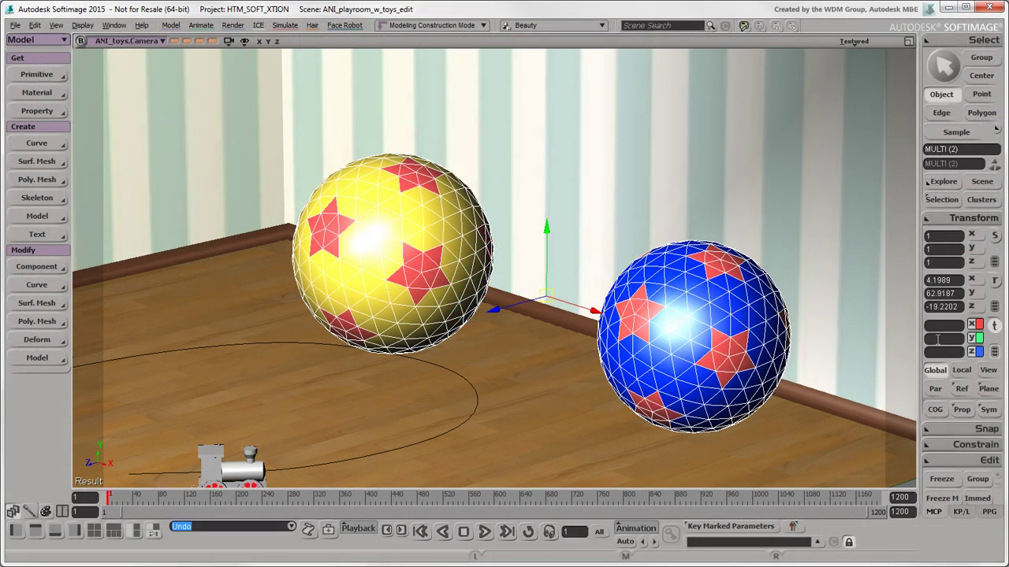
- Set the star balls' Y offset to 1.5 after trying 10 and undoing it
{"action": "left_click", "coordinate": [938, 339]}
{"action": "type", "text": "10"}
{"action": "key", "text": "Return"}
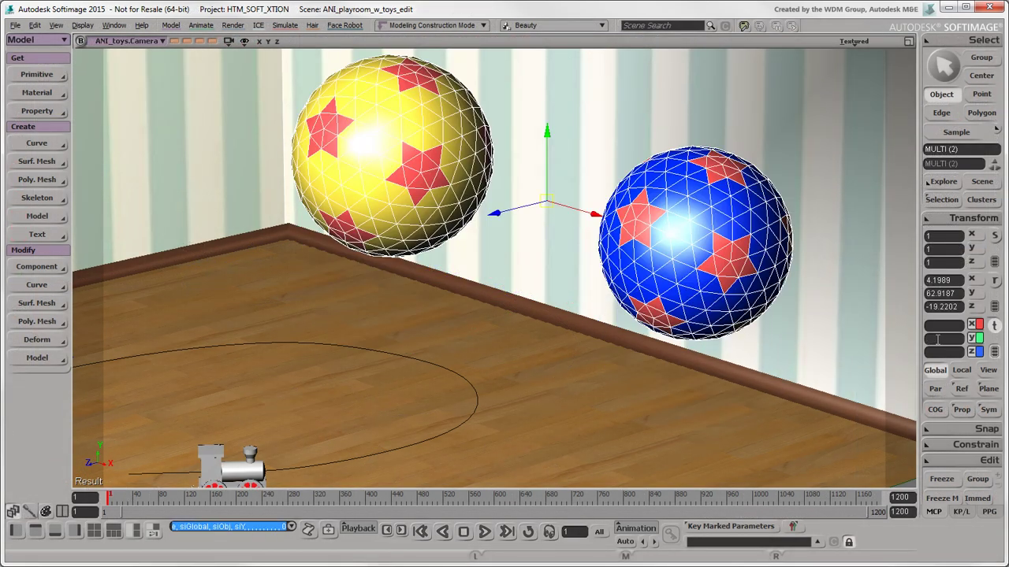
{"action": "key", "text": "ctrl+z"}
{"action": "left_click", "coordinate": [938, 339]}
{"action": "type", "text": "1.5"}
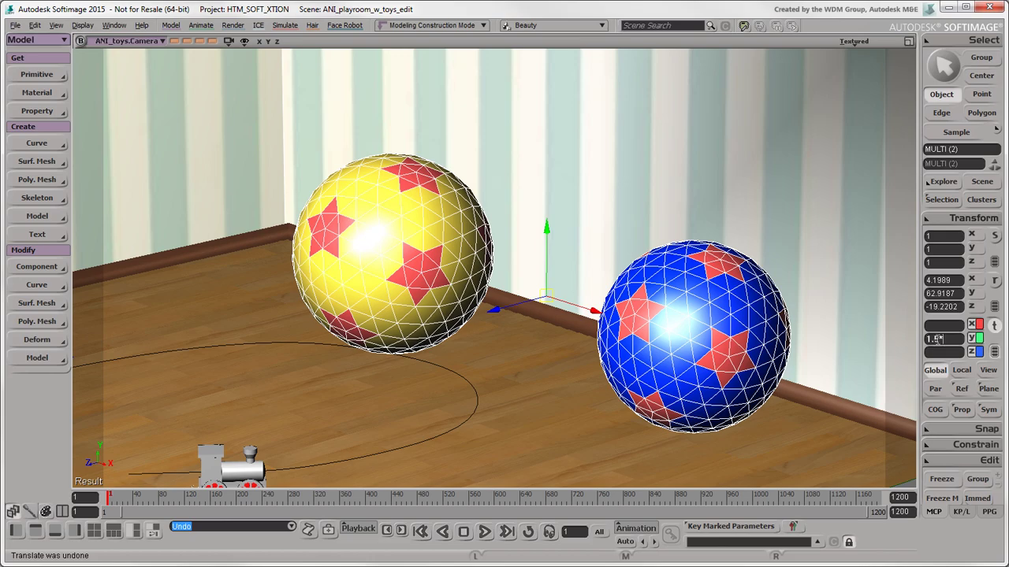
{"action": "key", "text": "Return"}
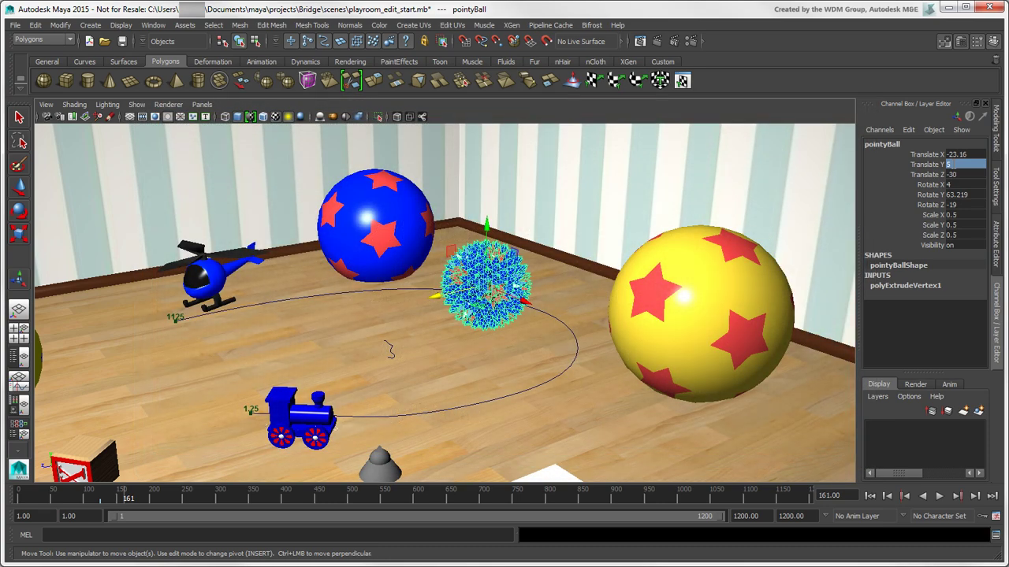
- Add 4 to pointyBall's Translate Y and multiply its three Scale channels by 1.5
{"action": "type", "text": "+=4"}
{"action": "key", "text": "Return"}
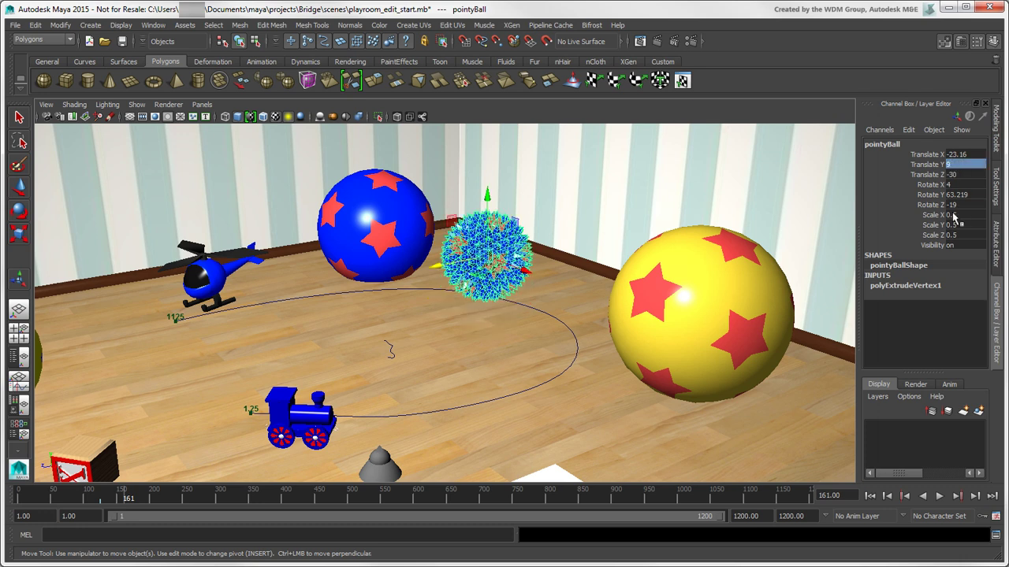
{"action": "left_click_drag", "start_coordinate": [952, 215], "coordinate": [965, 236]}
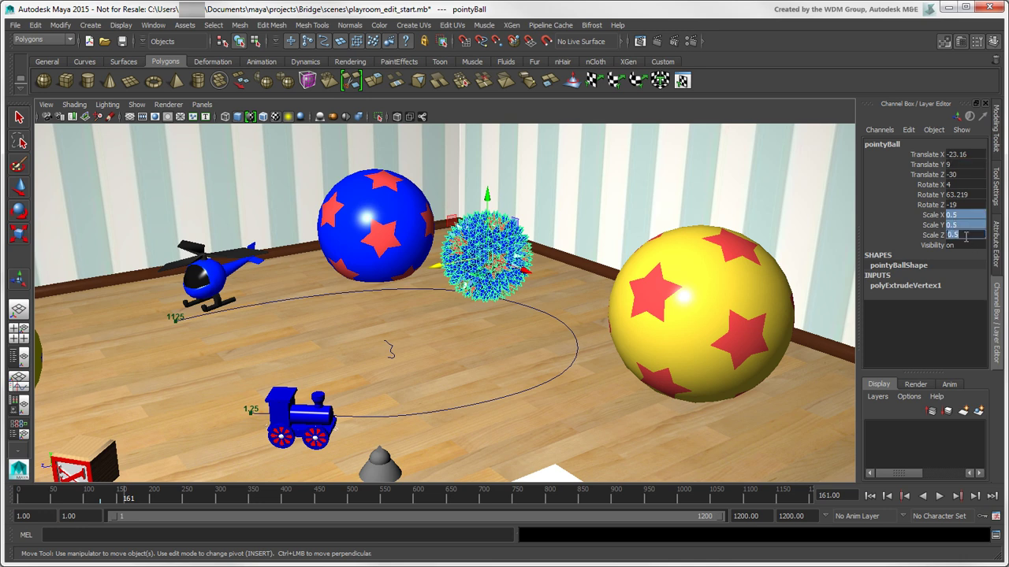
{"action": "type", "text": "*=1.5"}
{"action": "key", "text": "Return"}
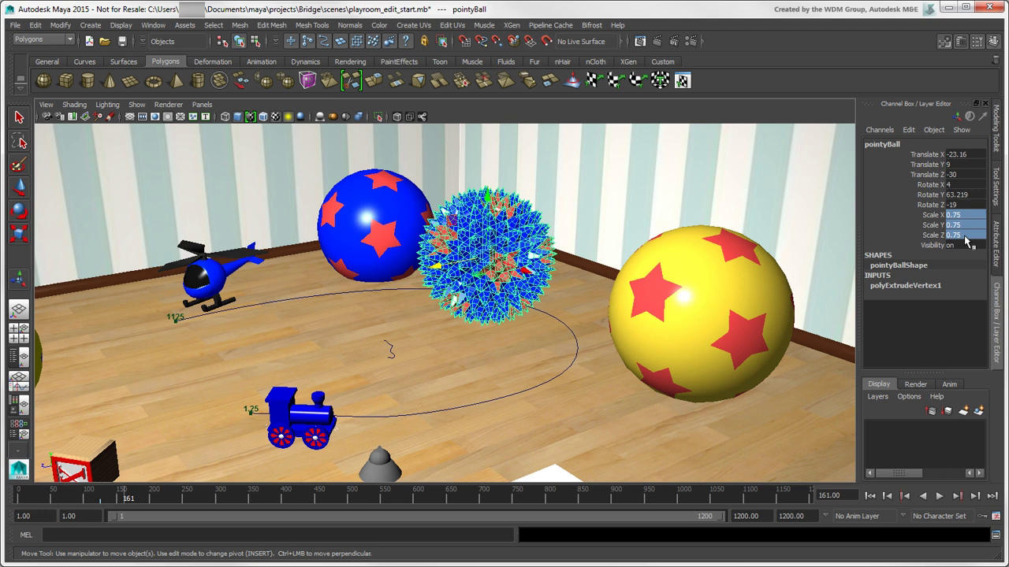
- Increase pointyBall's Translate X, Y and Z together by 10% using +=10%
{"action": "left_click", "coordinate": [955, 156]}
{"action": "left_click_drag", "start_coordinate": [953, 157], "coordinate": [972, 175]}
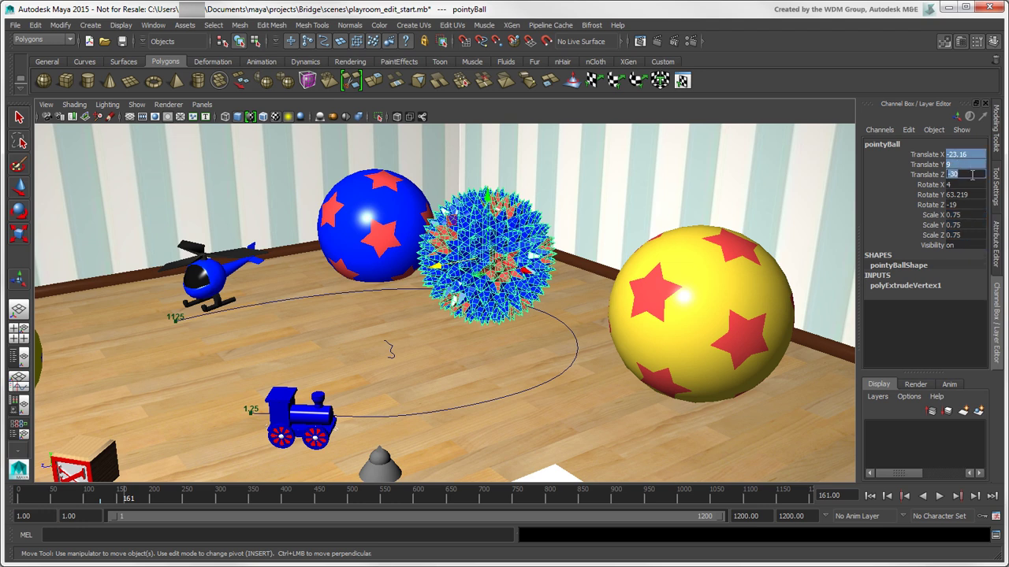
{"action": "type", "text": "+=10%"}
{"action": "key", "text": "Return"}
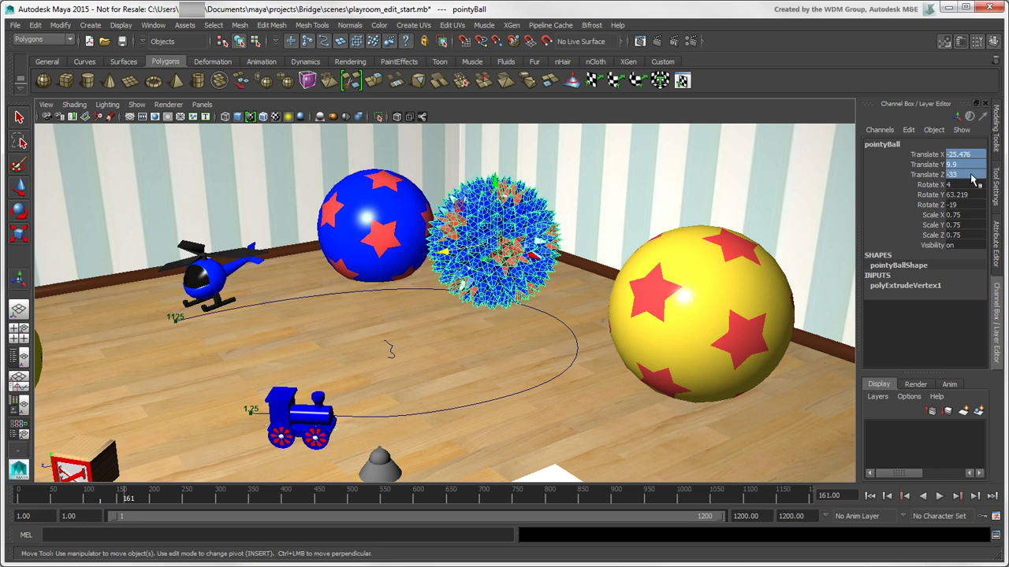